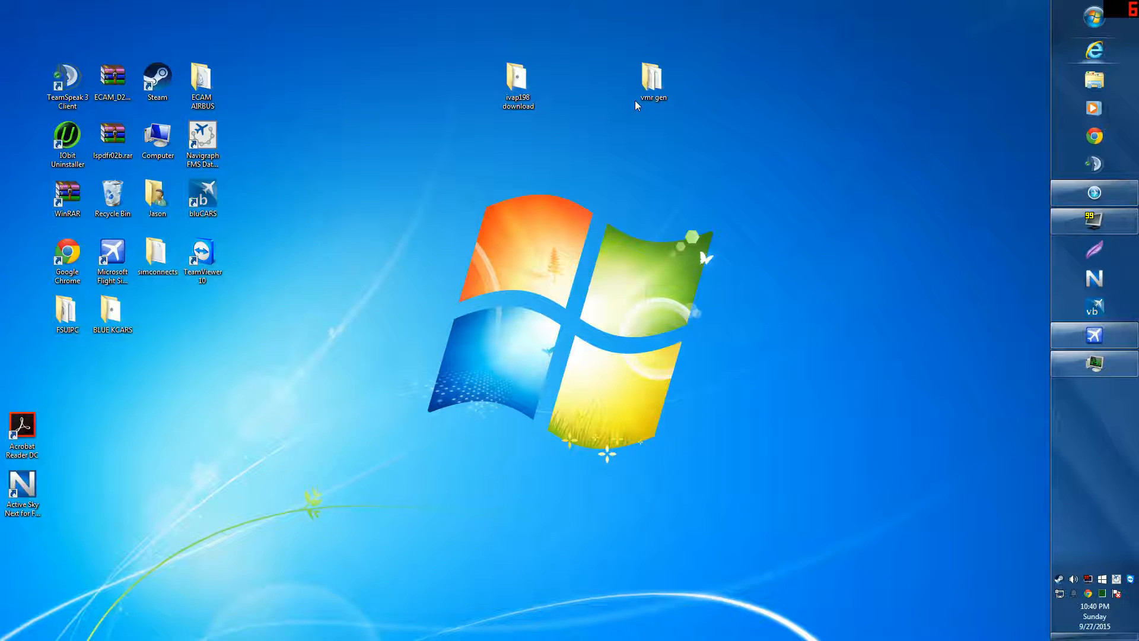
Step: Search 'ivao' in Internet Explorer, visit the IvAp downloads page on ivao.aero, then close the browser
left_click(1071, 59)
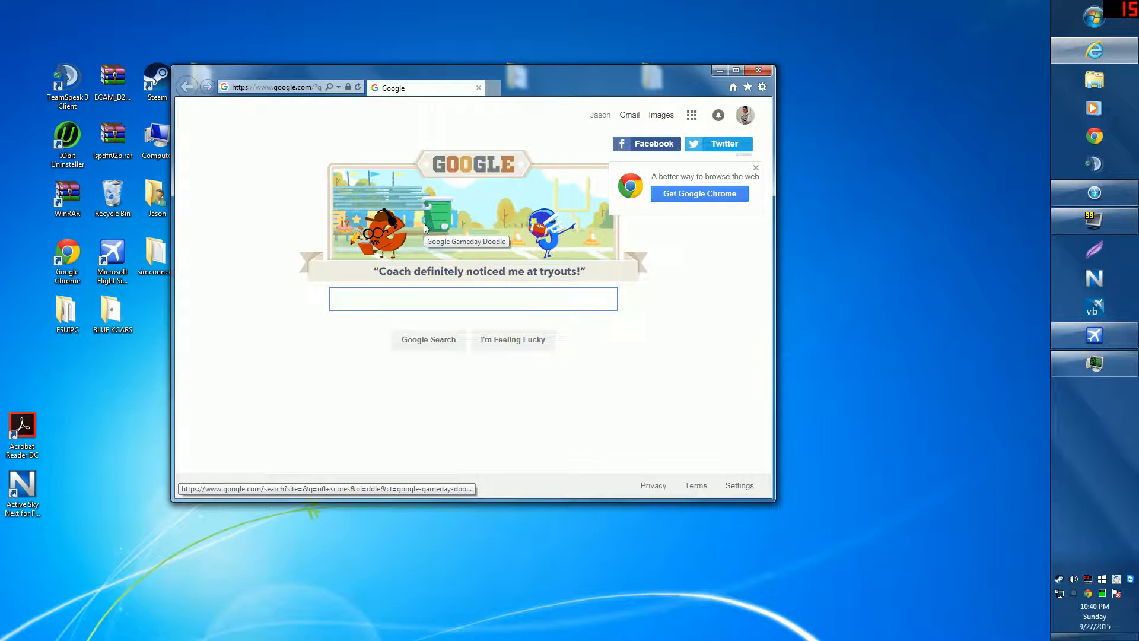
type("ivao")
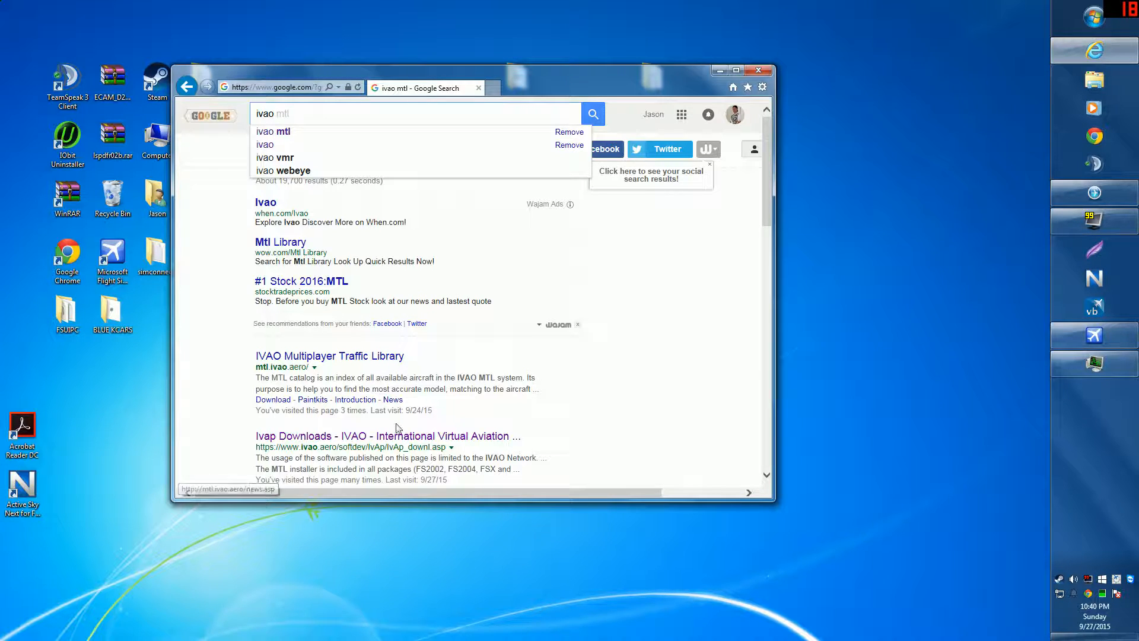
left_click(397, 435)
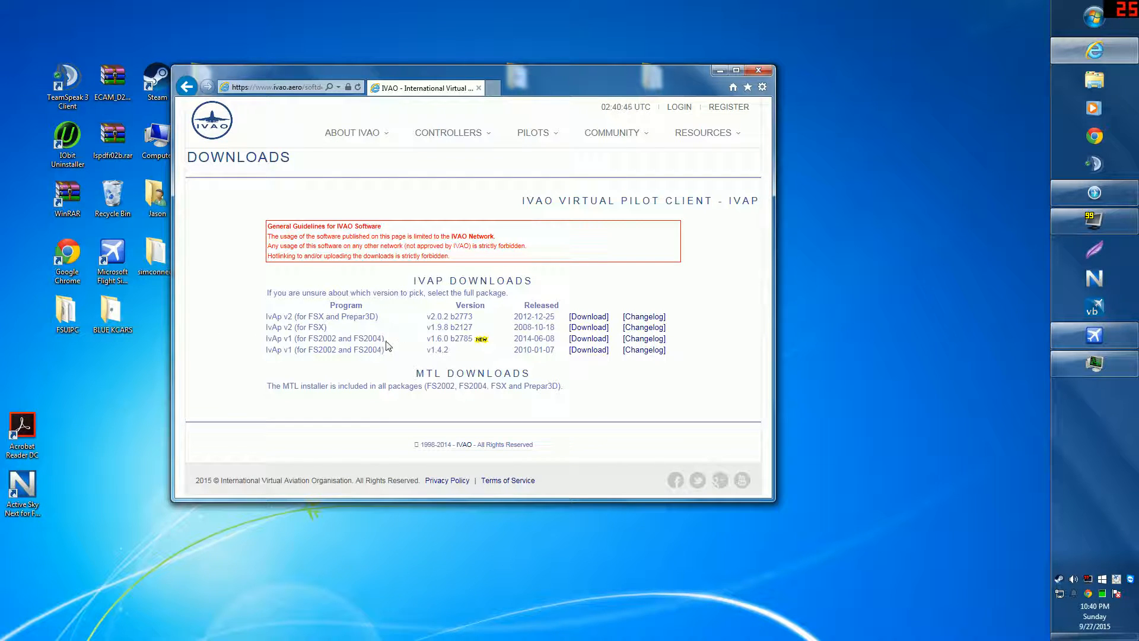
left_click(757, 71)
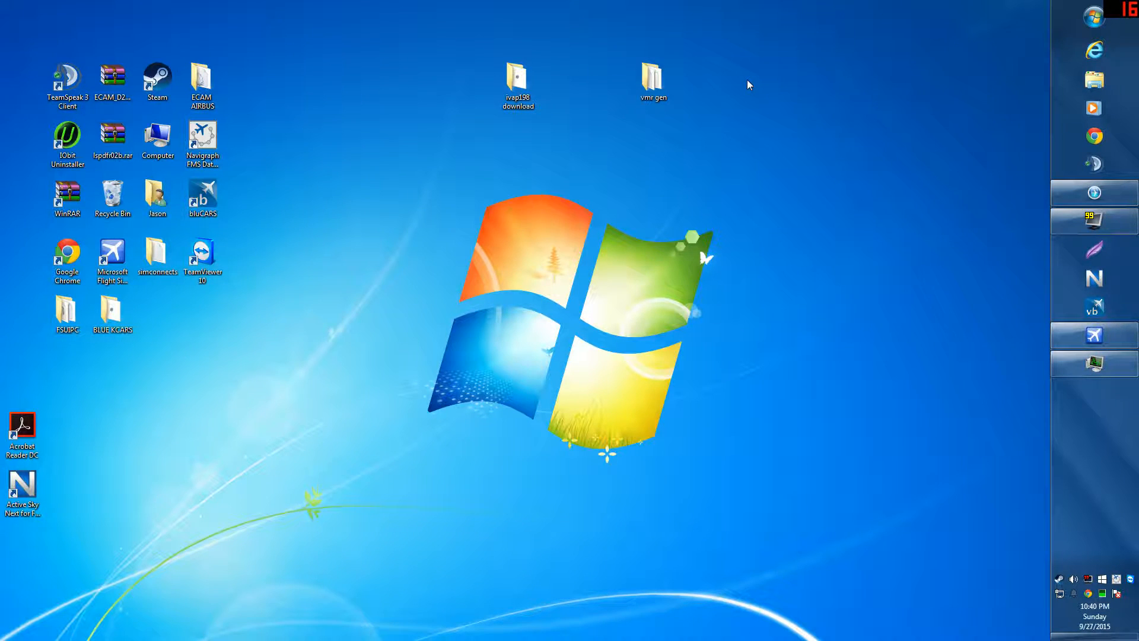
Step: Run ivap198-b2138.exe from the ivap198 download folder, allowing the unverified installer
left_click(528, 105)
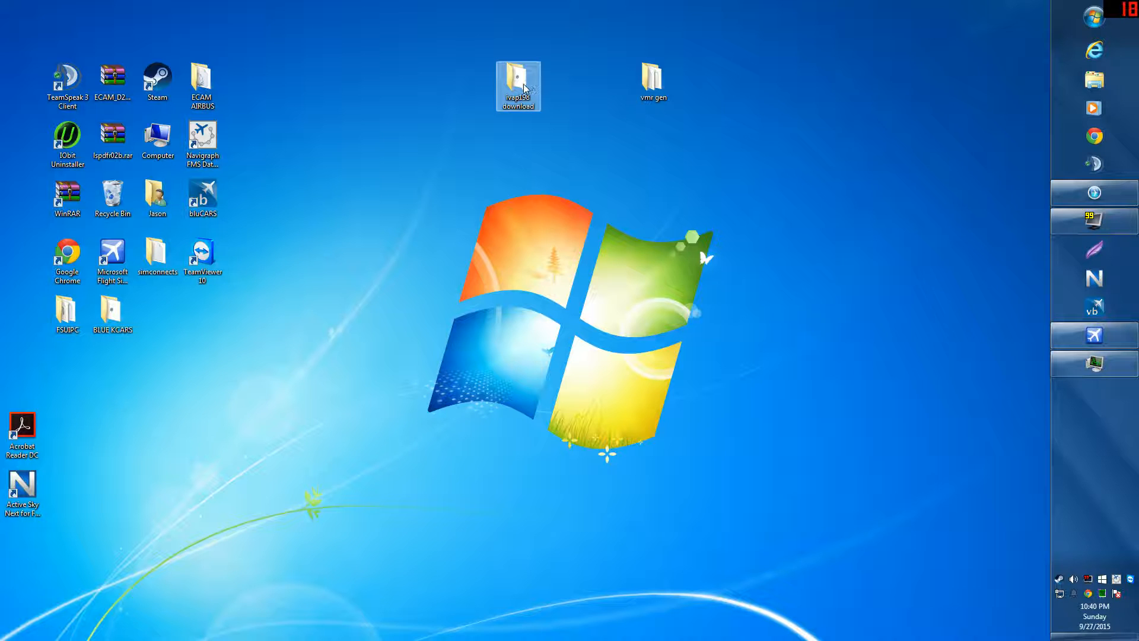
double_click(514, 81)
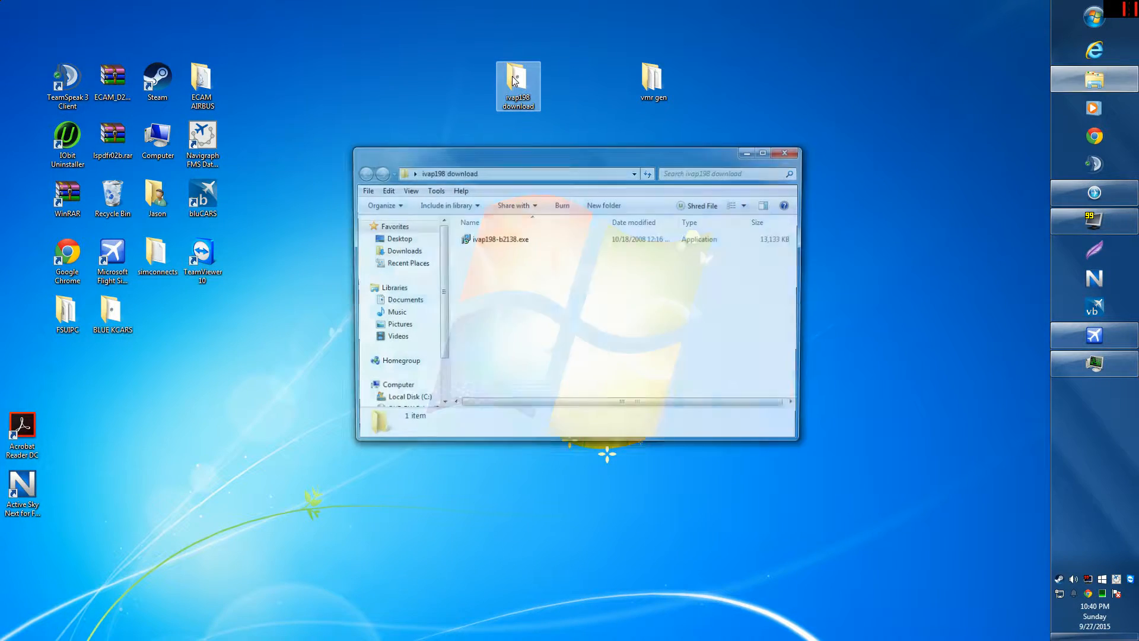
left_click(502, 245)
double_click(502, 242)
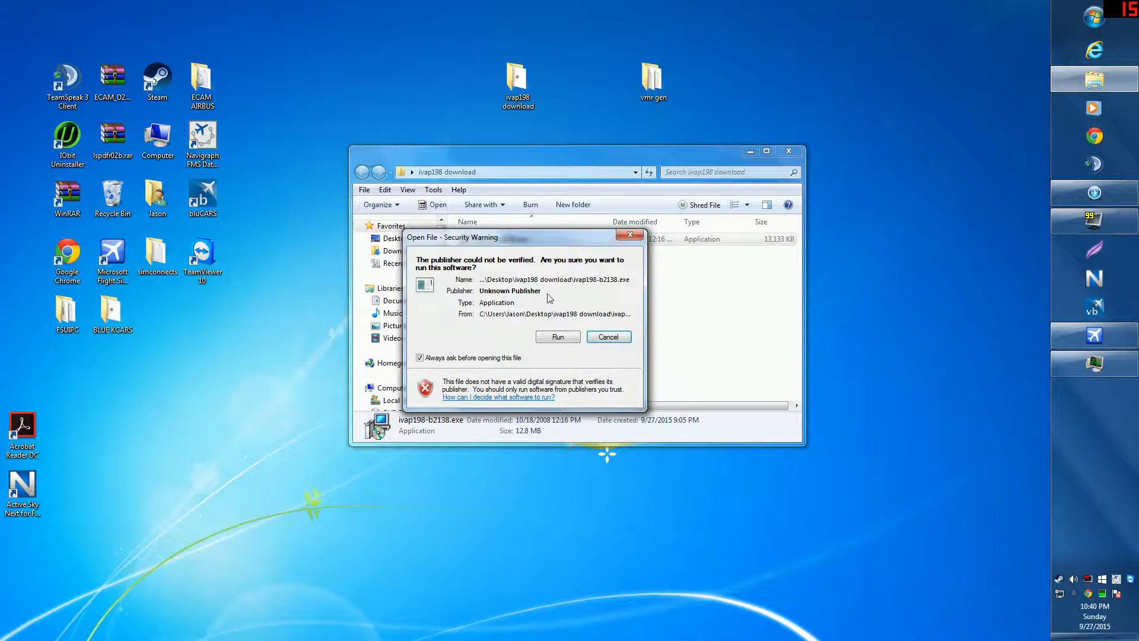
left_click(556, 337)
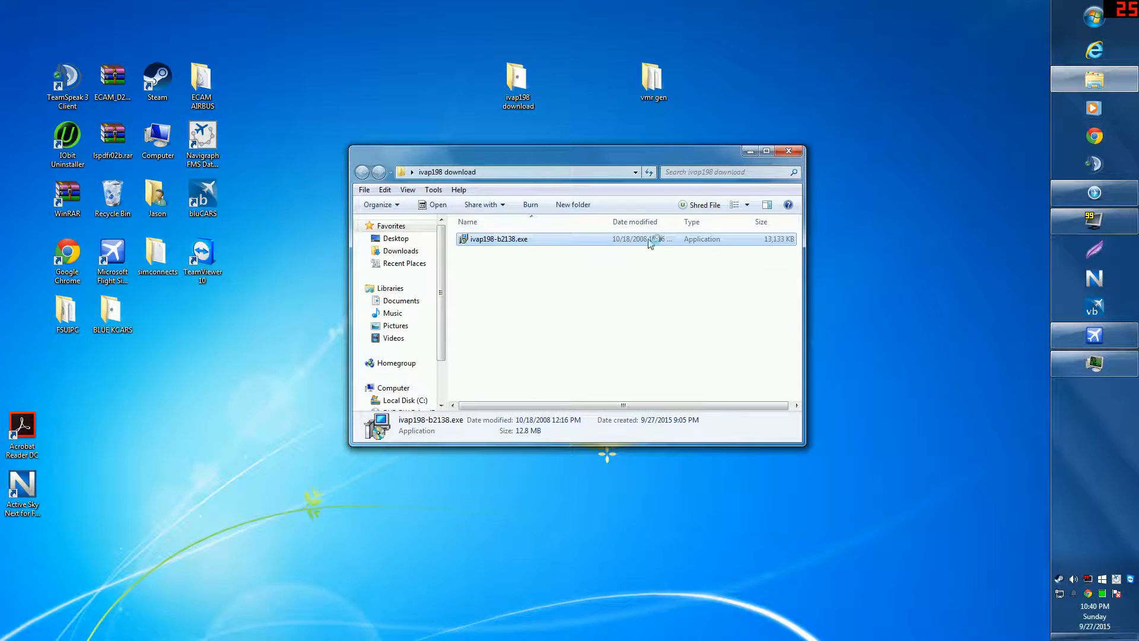
left_click(788, 151)
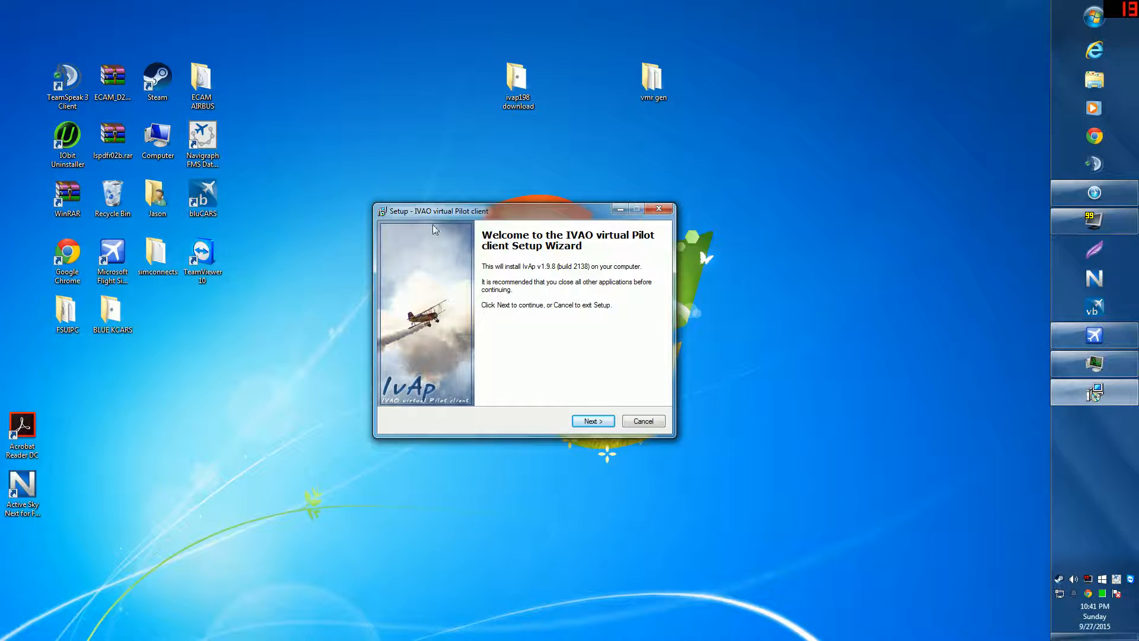
Step: Accept the IvAp licence agreement, keeping Single PC use and Flight Simulator X
left_click(592, 419)
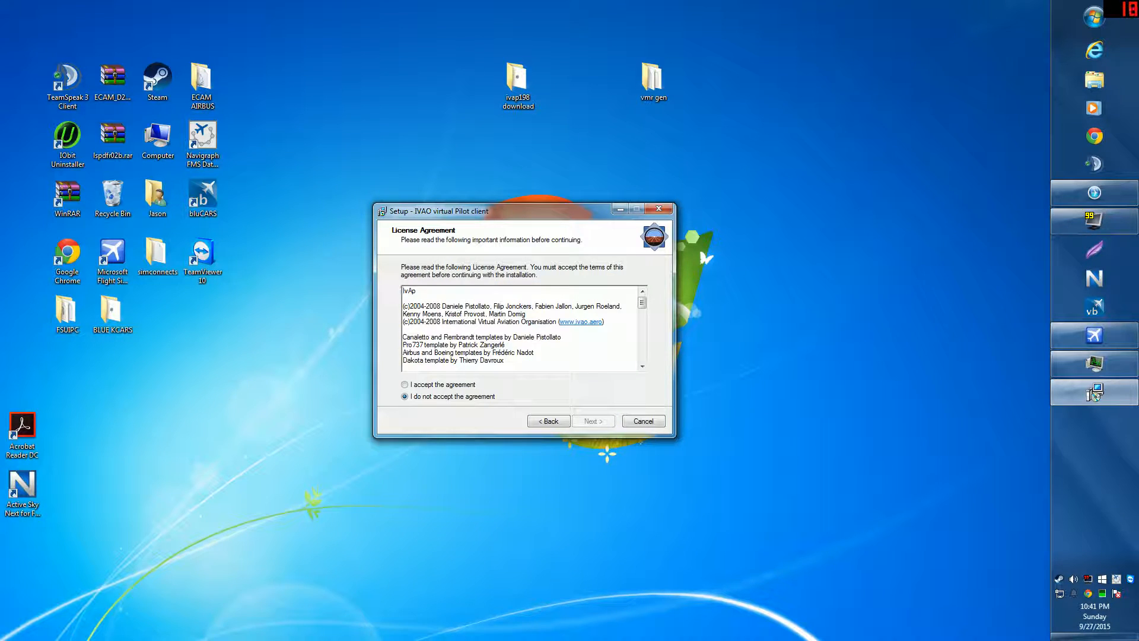
left_click(431, 386)
left_click(600, 422)
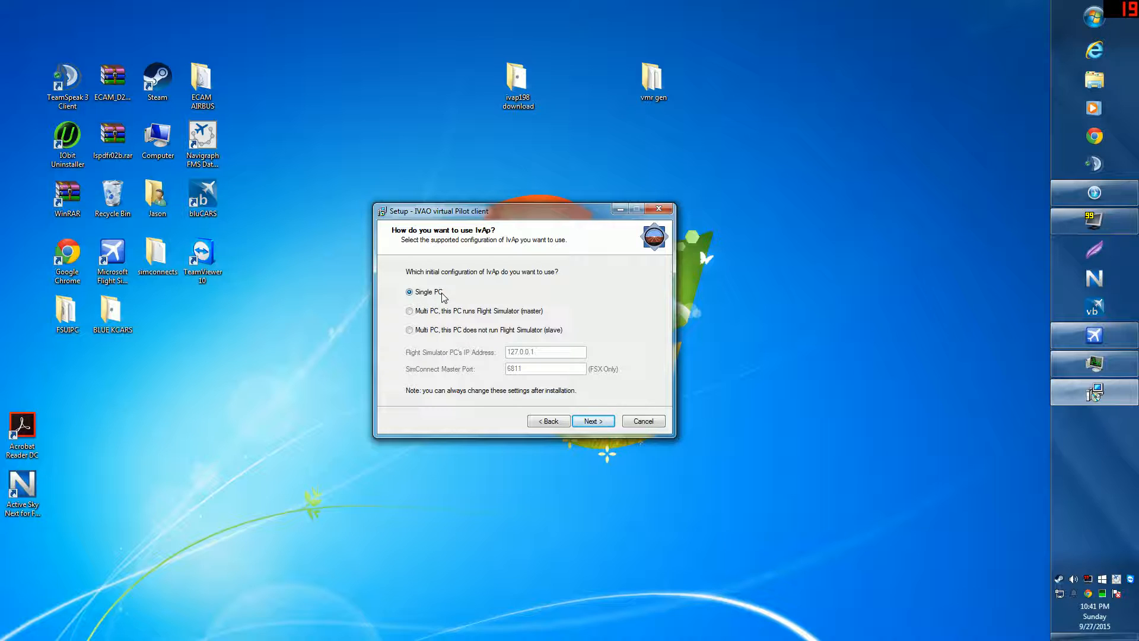
left_click(590, 423)
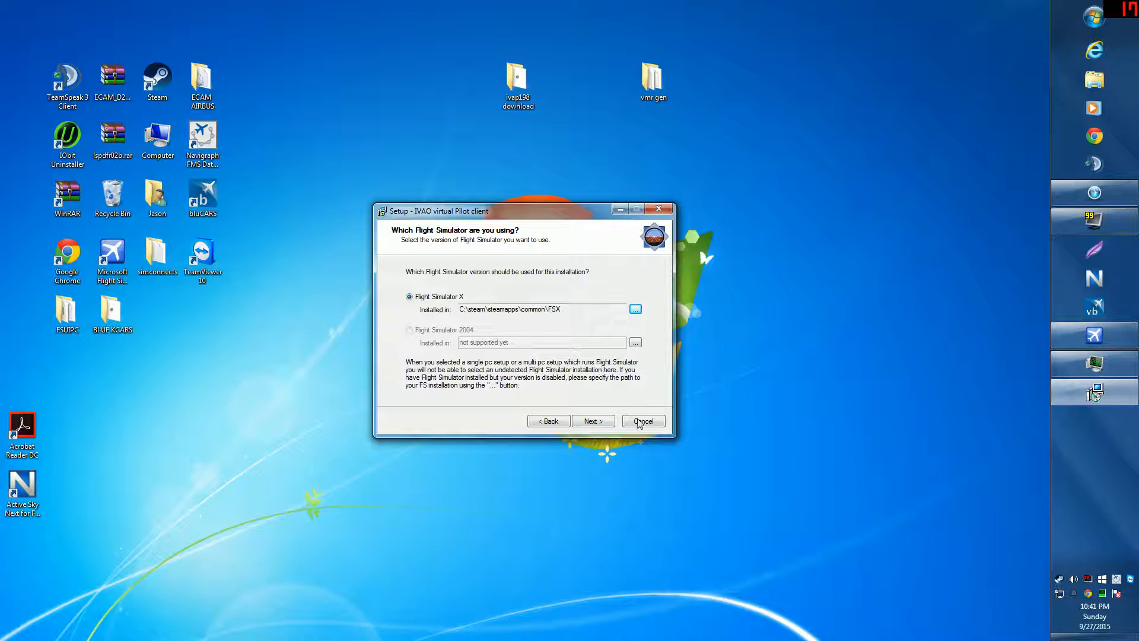
left_click(591, 420)
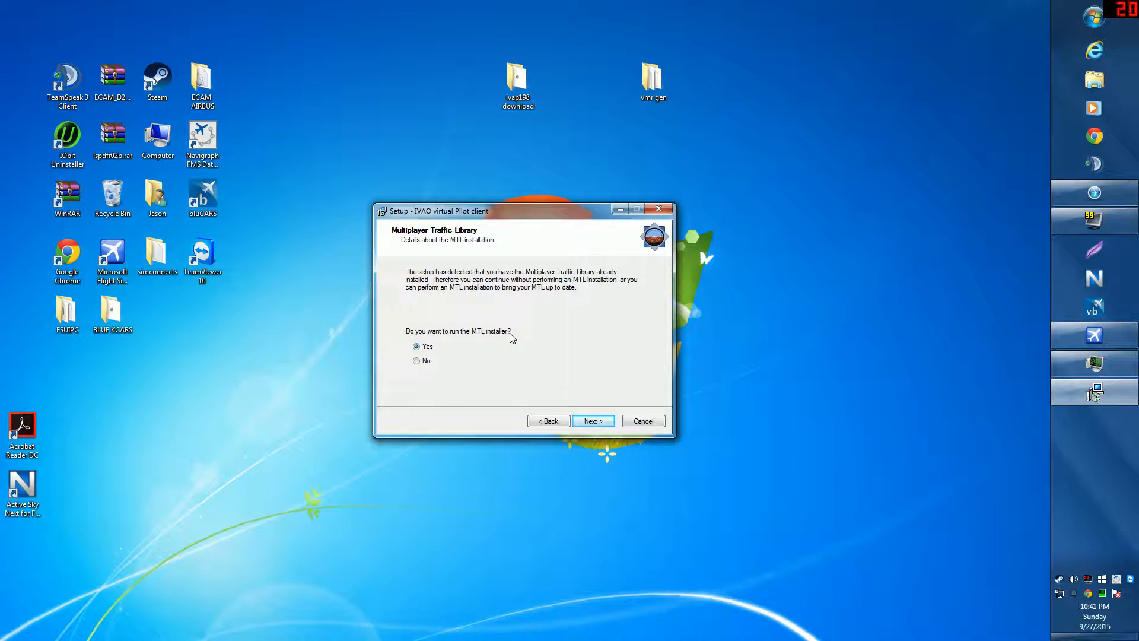
Step: Keep Yes for the MTL installer, full-screen support and the FSUIPC upgrade
left_click(593, 422)
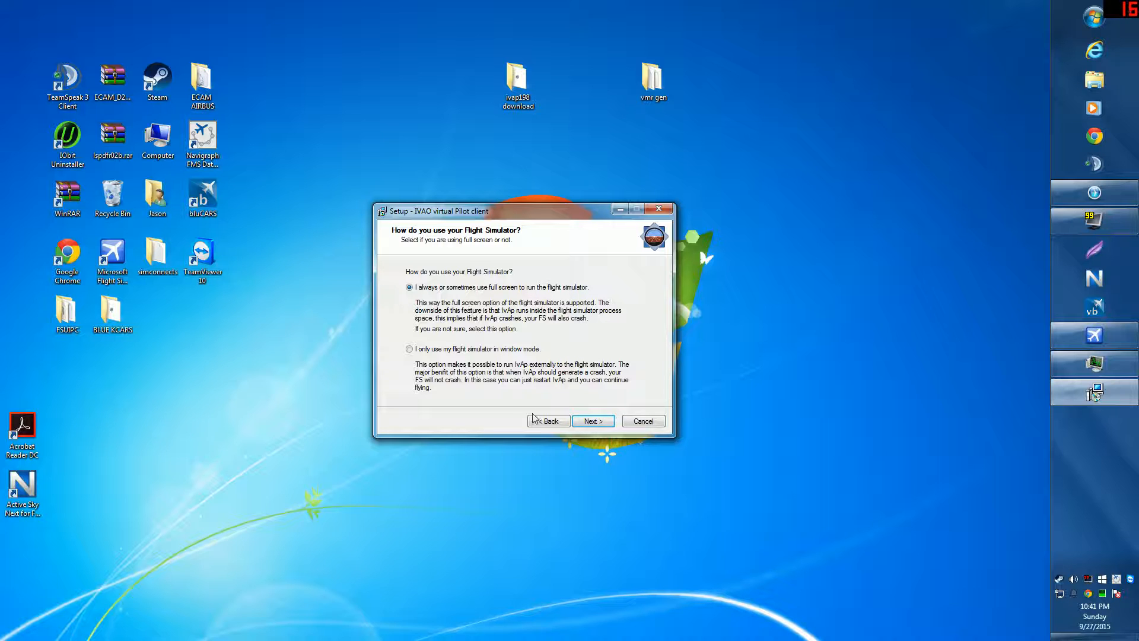
left_click(579, 423)
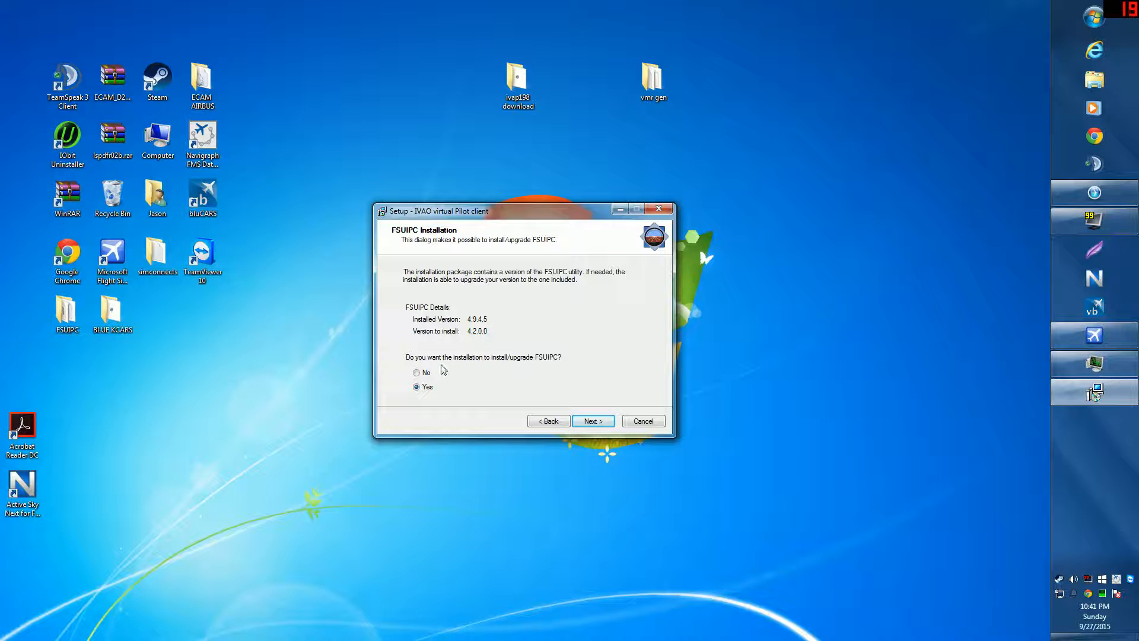
left_click(593, 422)
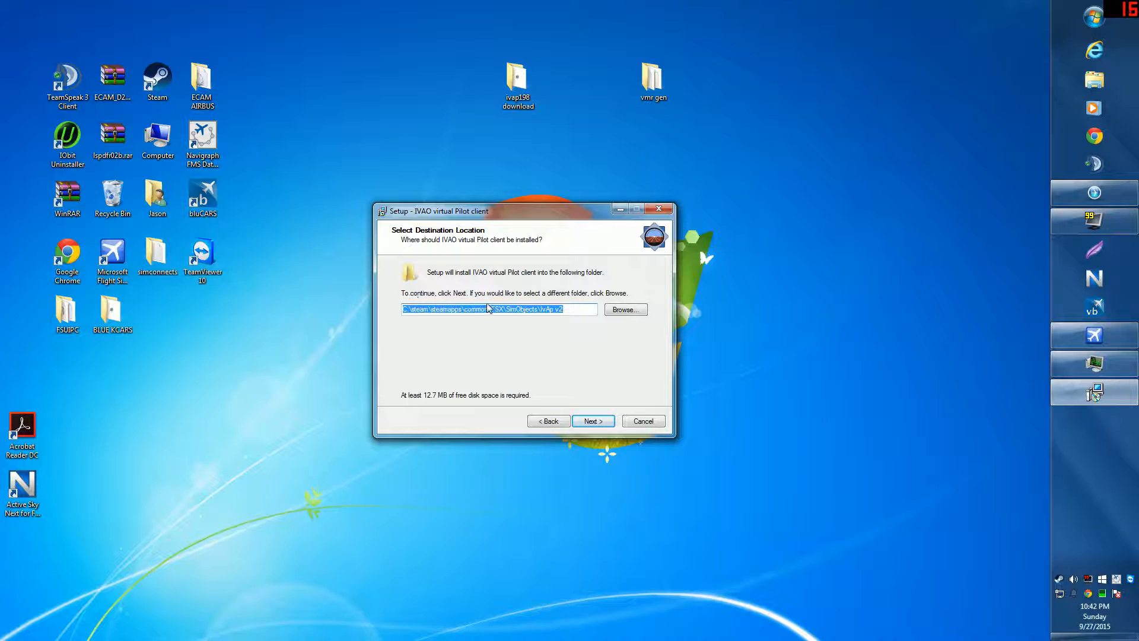
Step: Open the Browse For Folder dialog and scroll through its folder tree
left_click(620, 310)
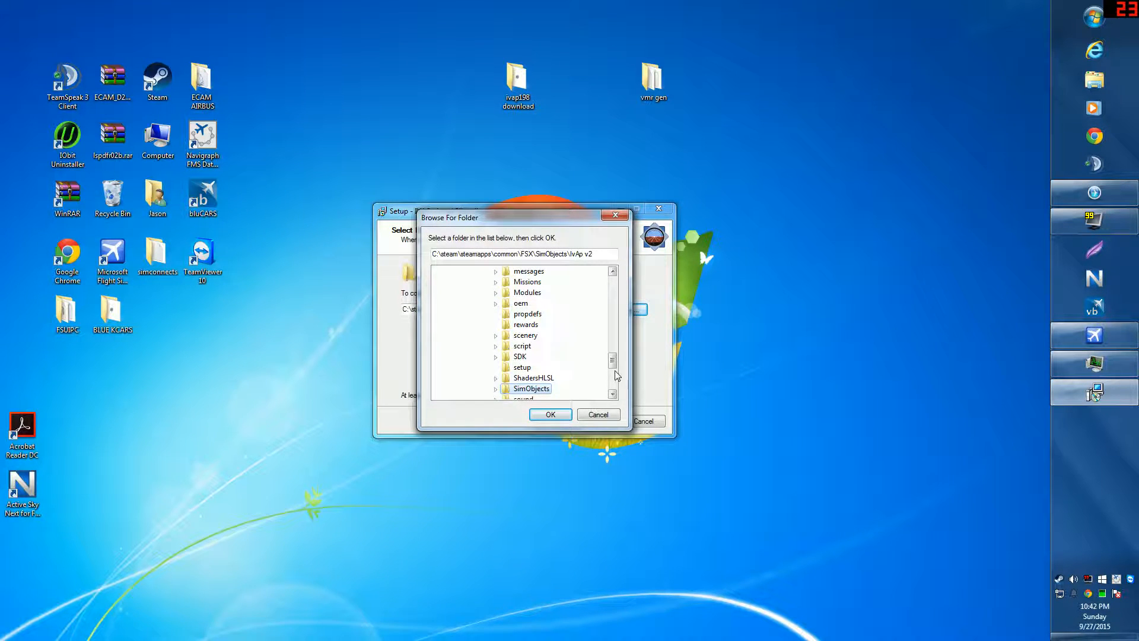
left_click_drag(611, 364, 614, 383)
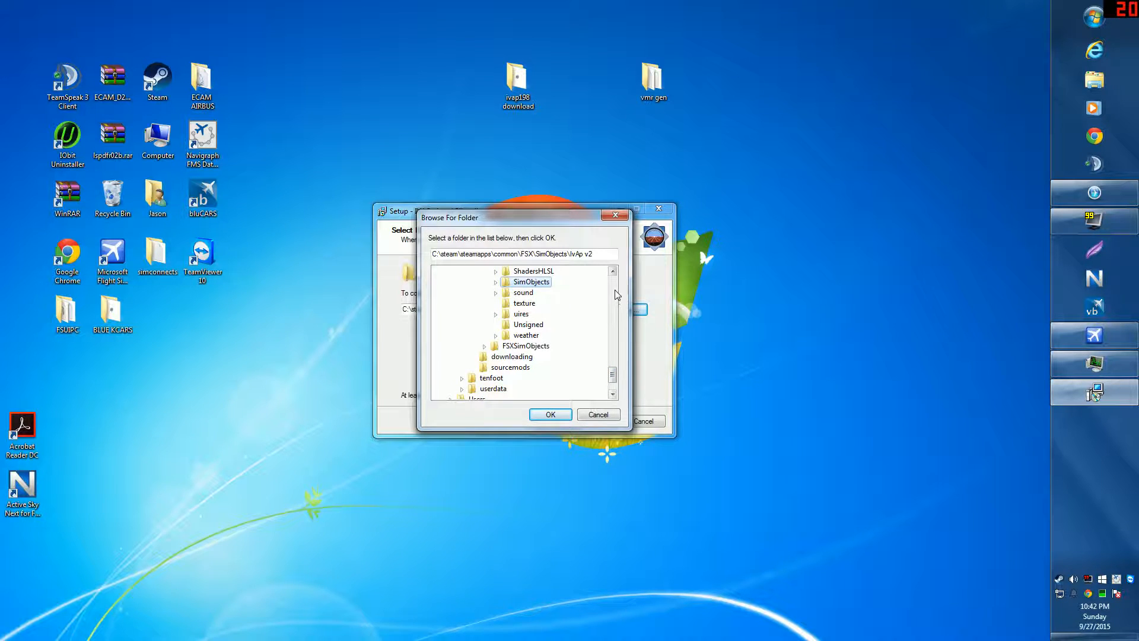
left_click(613, 271)
left_click(614, 270)
left_click(614, 271)
left_click(614, 270)
left_click(613, 271)
left_click(614, 270)
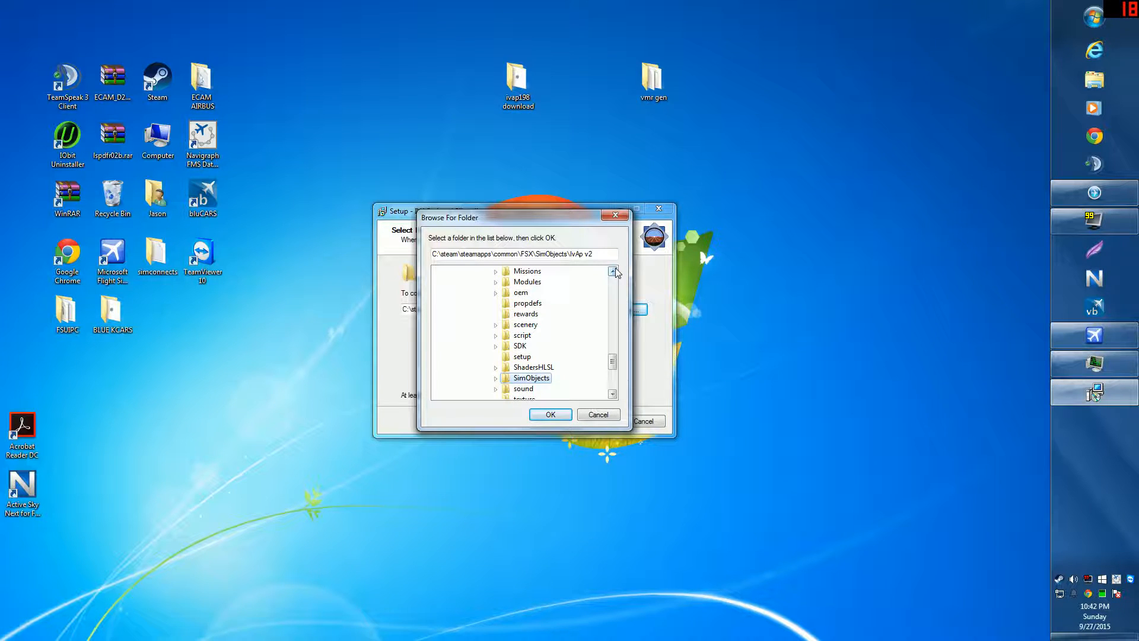
left_click(613, 270)
left_click(613, 271)
left_click(613, 271)
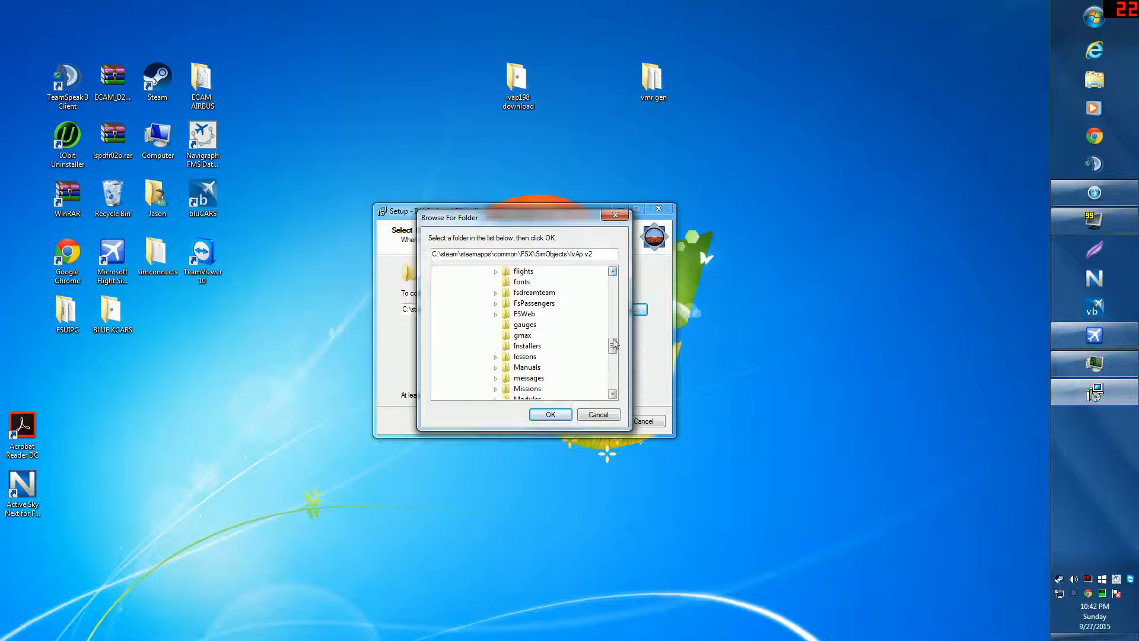
left_click_drag(613, 341, 624, 298)
left_click(612, 271)
double_click(613, 271)
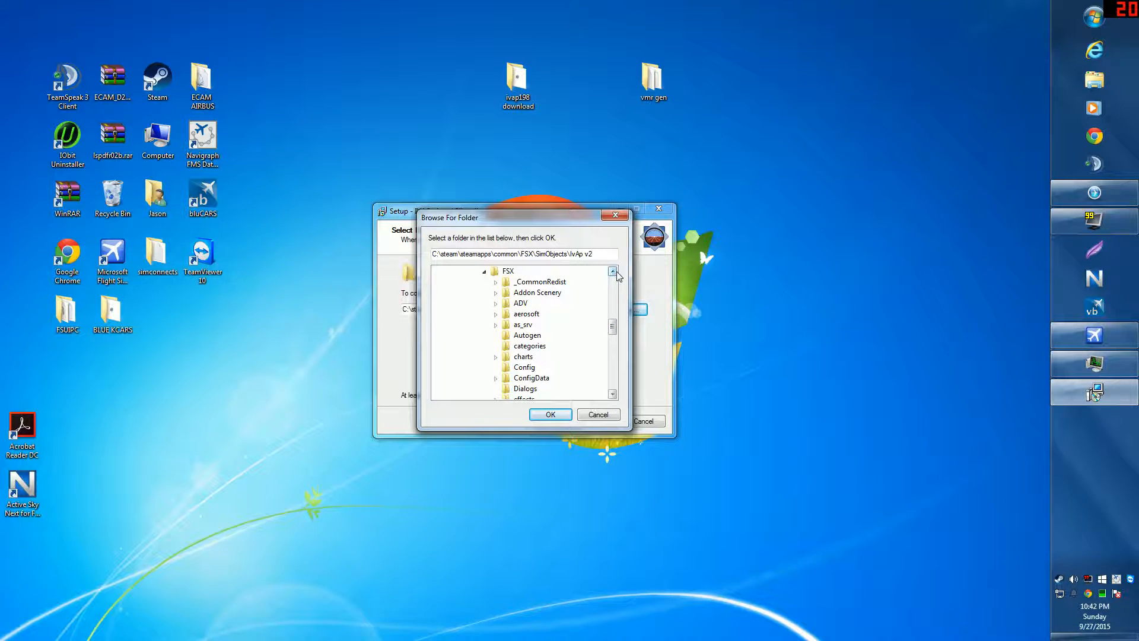
Step: Work down the tree through steamapps and common to the FSX folder
left_click(483, 272)
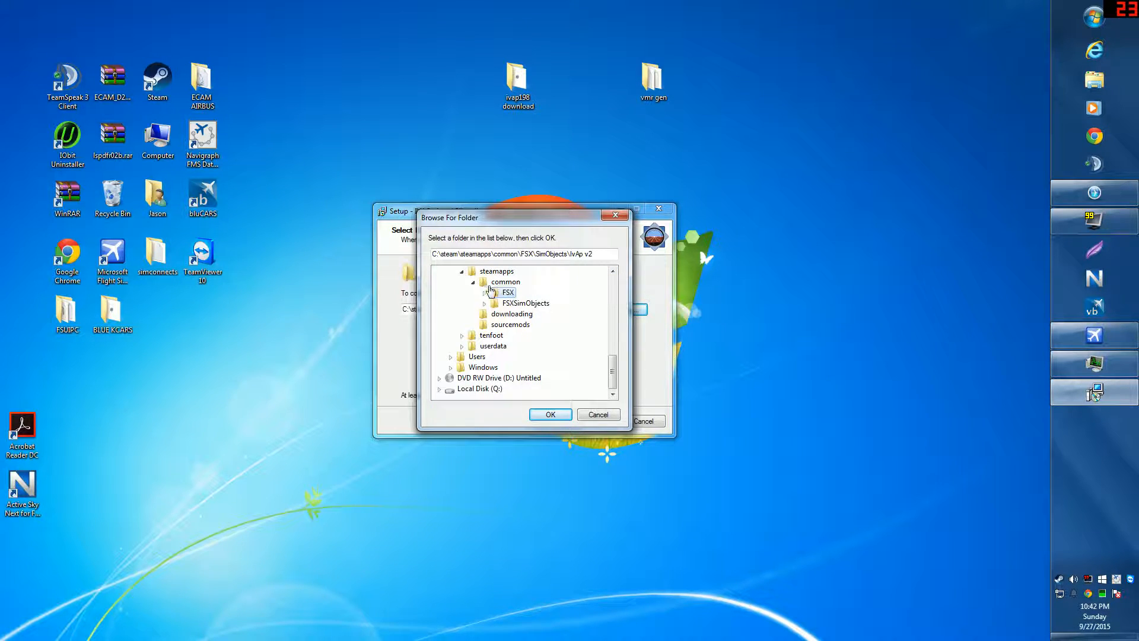
left_click(611, 273)
left_click(612, 272)
left_click(612, 273)
left_click(611, 272)
left_click(612, 272)
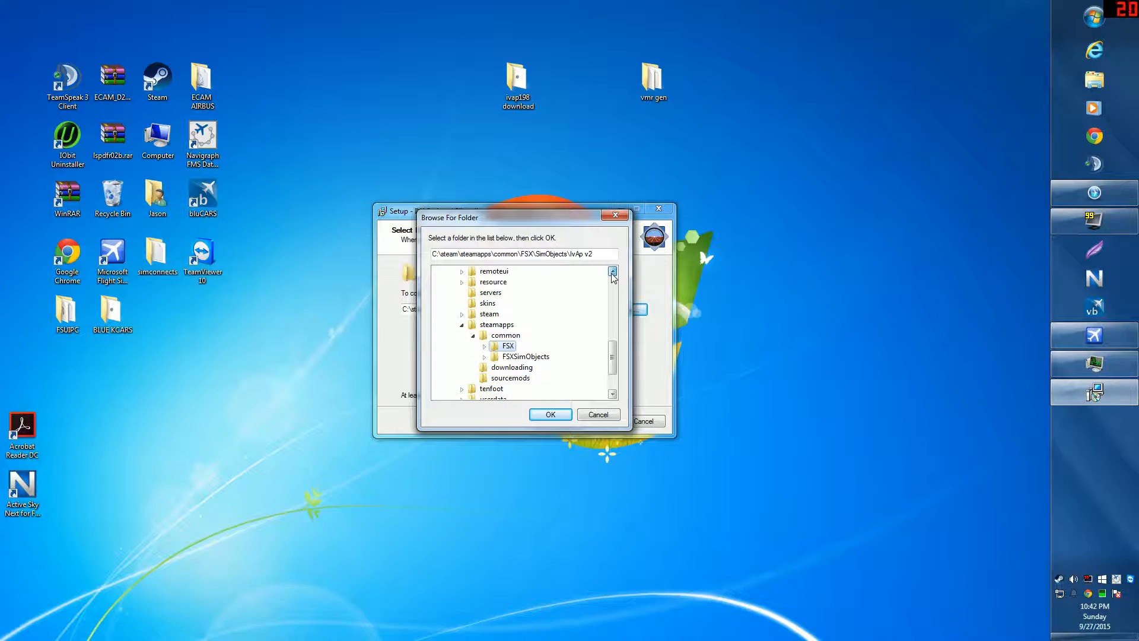
left_click(611, 272)
double_click(483, 337)
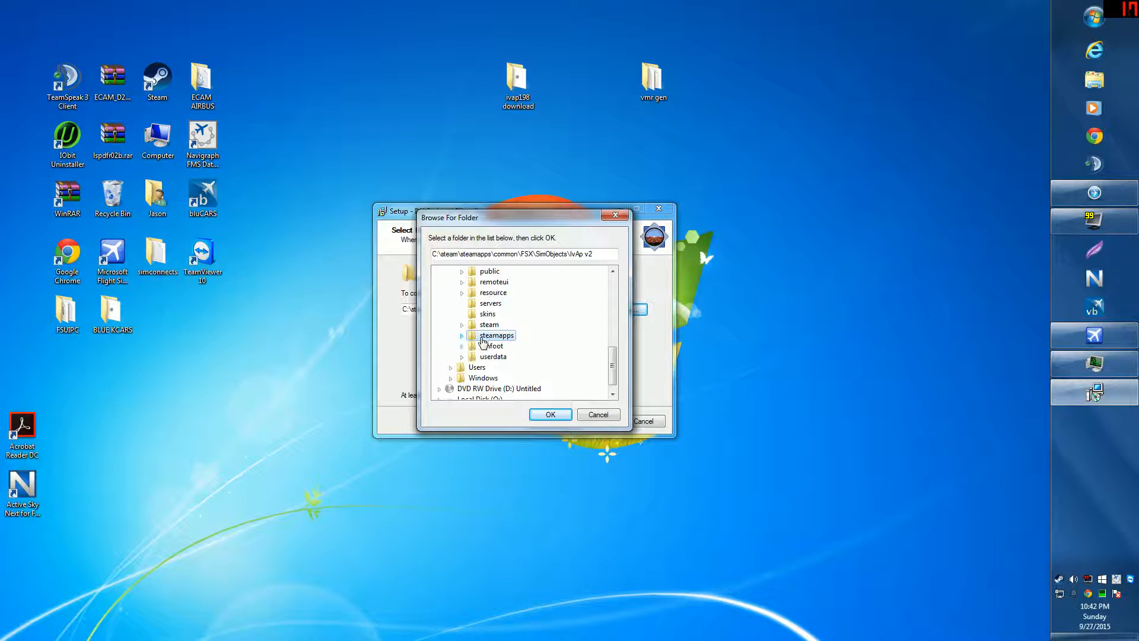
left_click(462, 336)
left_click(473, 347)
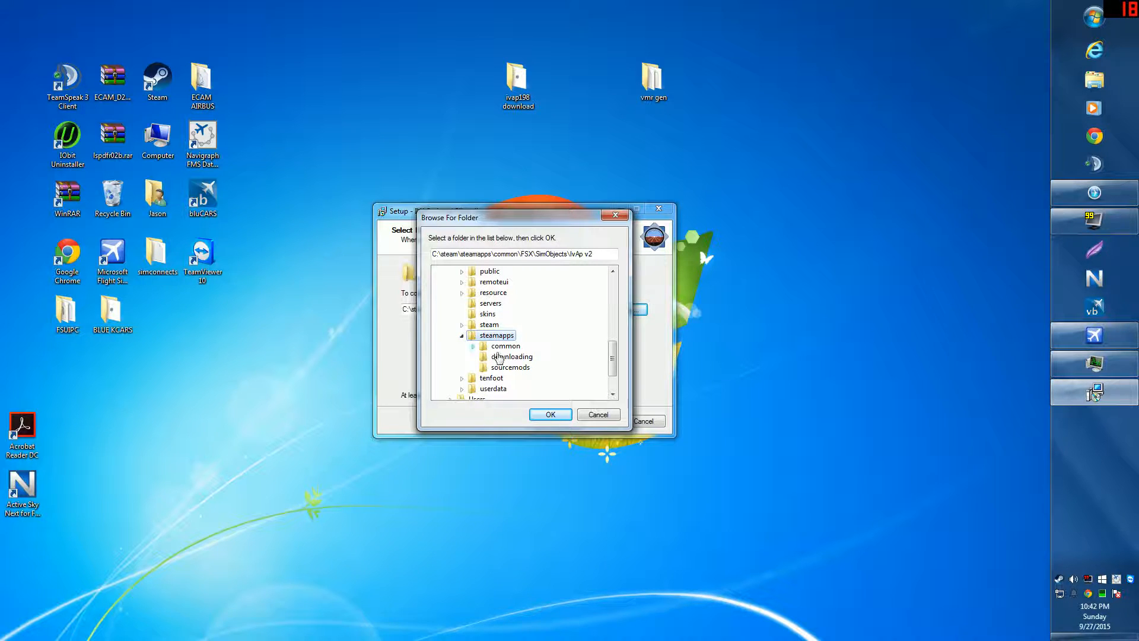
left_click(498, 347)
double_click(482, 350)
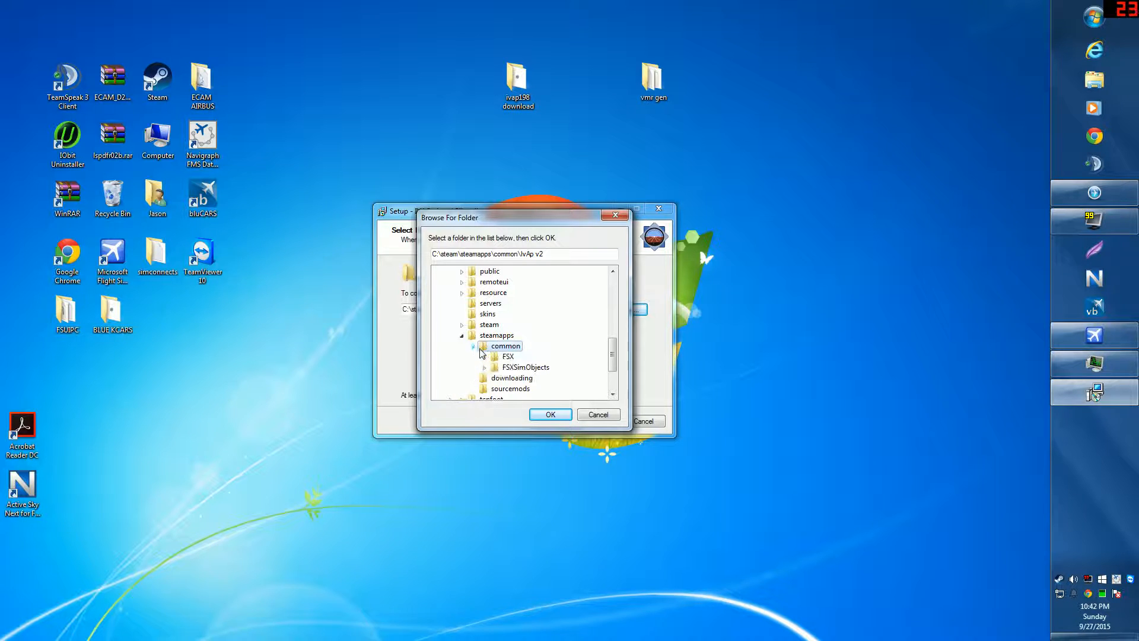
left_click(485, 357)
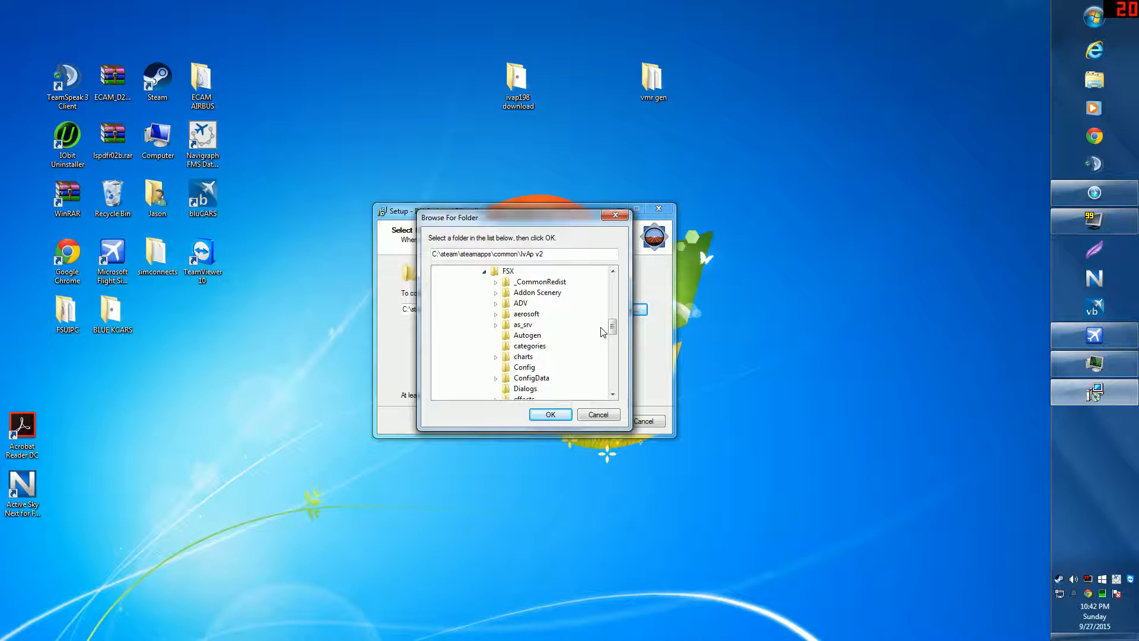
Step: Expand SimObjects and confirm C:\steam\steamapps\common\IvAp v2 as the destination
left_click(613, 394)
left_click(613, 395)
left_click(612, 395)
left_click(613, 395)
left_click(613, 394)
left_click(613, 394)
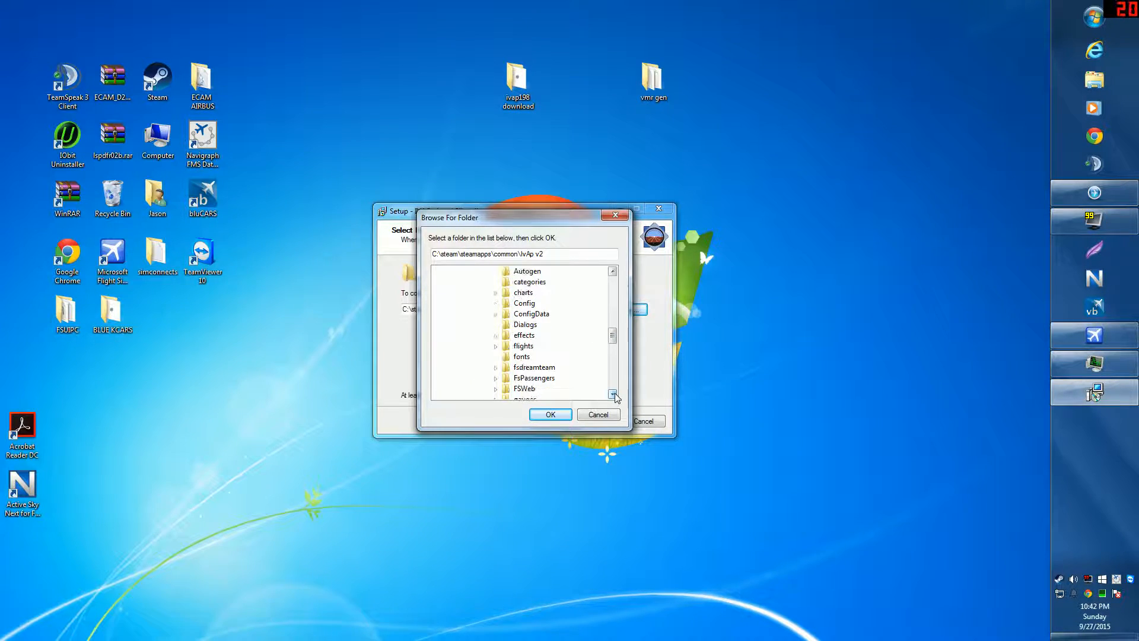
left_click(613, 395)
left_click(613, 395)
left_click(613, 395)
left_click(613, 394)
left_click(613, 394)
left_click(613, 395)
left_click(612, 395)
left_click(613, 395)
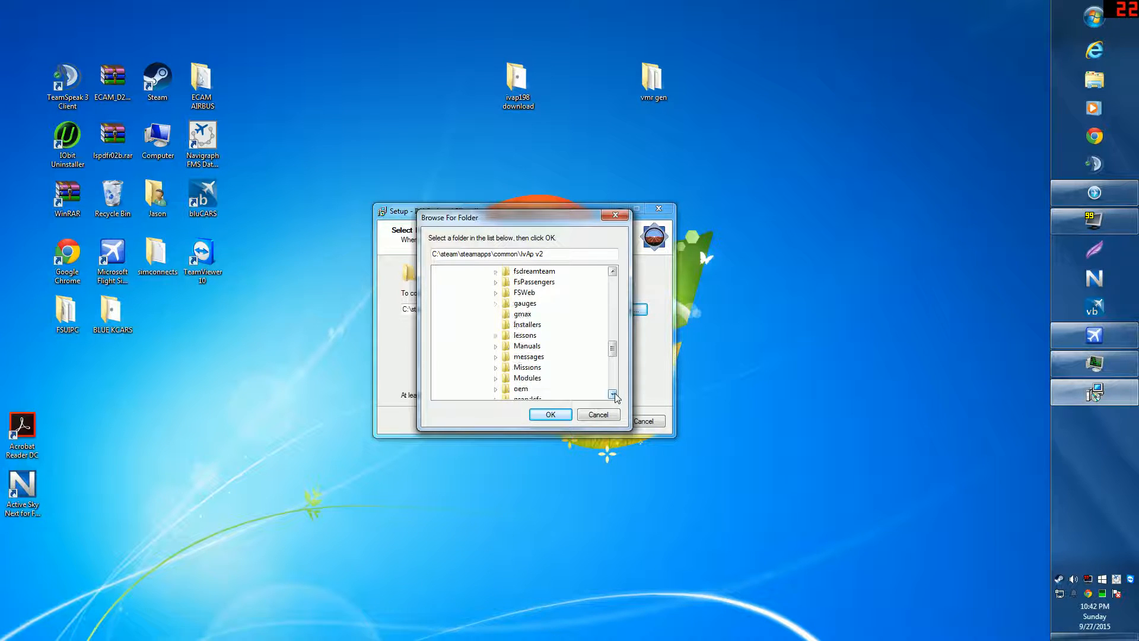
left_click(613, 394)
left_click(612, 395)
left_click(613, 395)
left_click(613, 395)
left_click(613, 394)
left_click(613, 394)
left_click(613, 395)
left_click(613, 394)
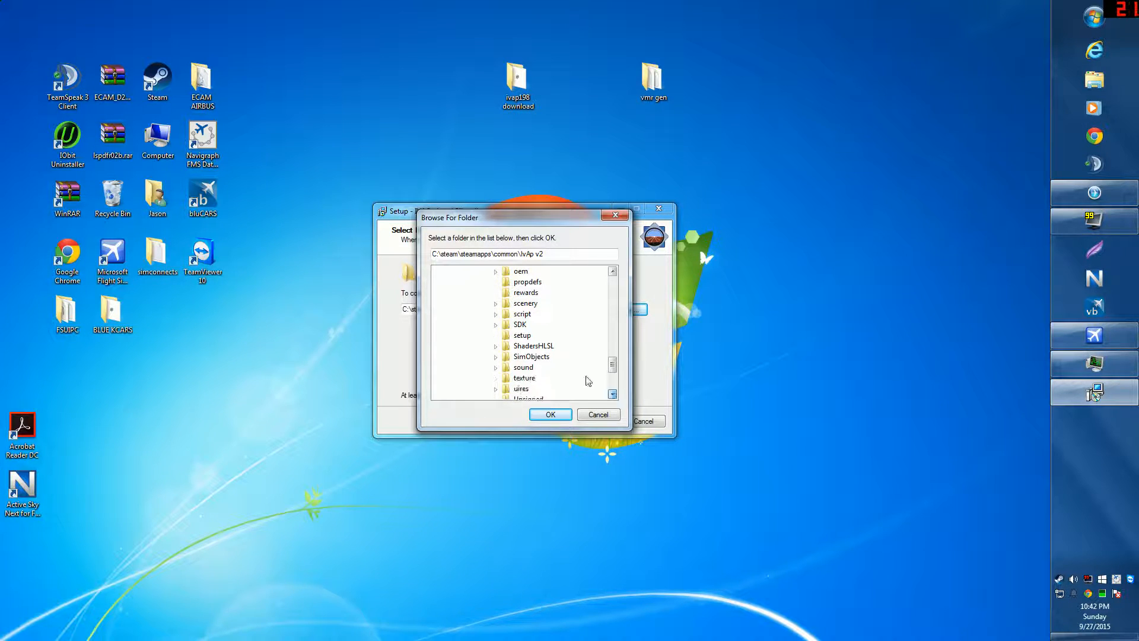
left_click(496, 356)
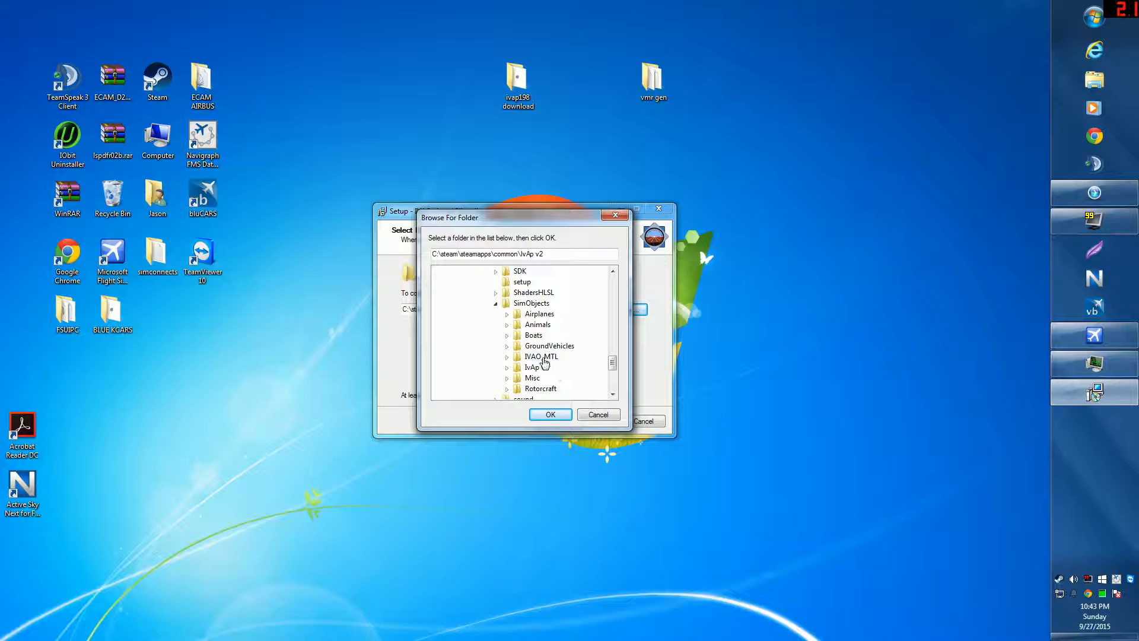
left_click(547, 417)
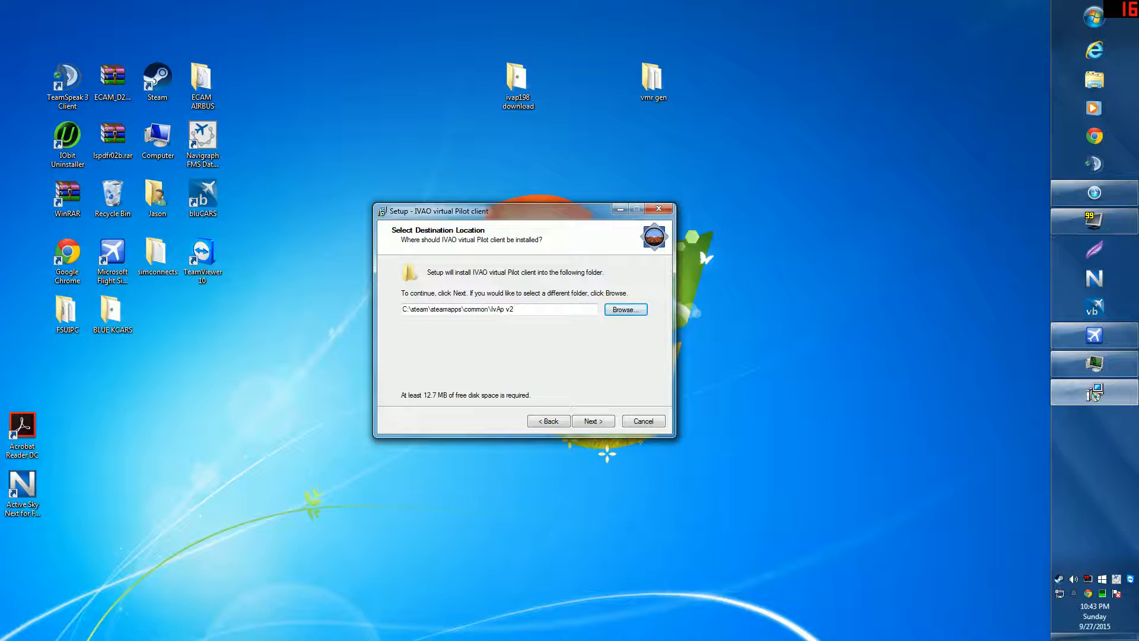
left_click(557, 425)
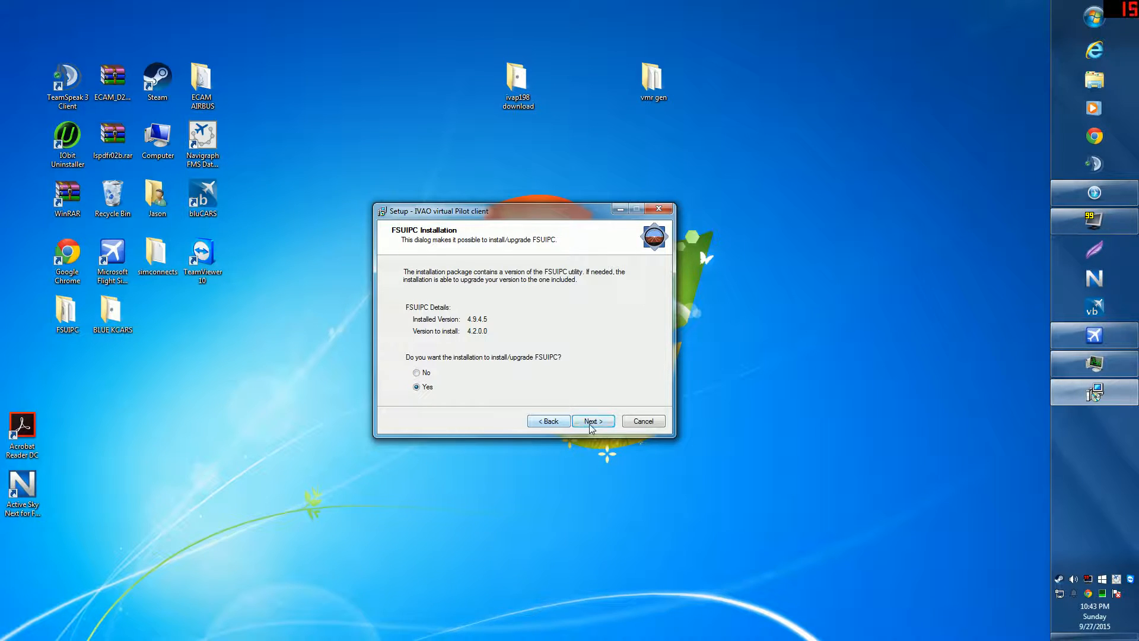
left_click(592, 422)
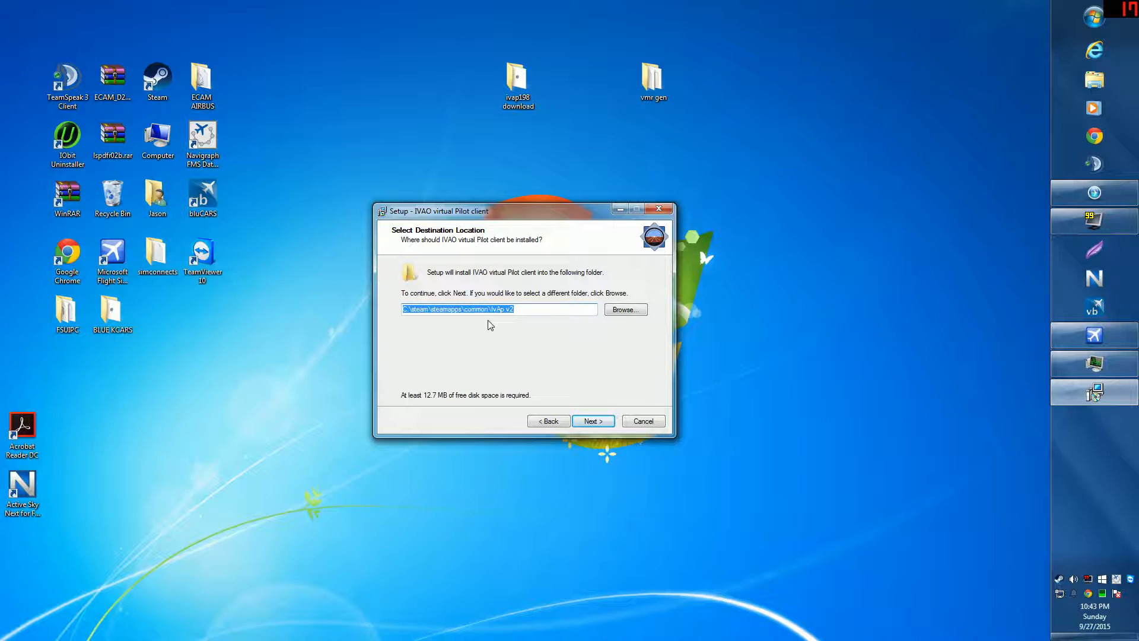
left_click(620, 310)
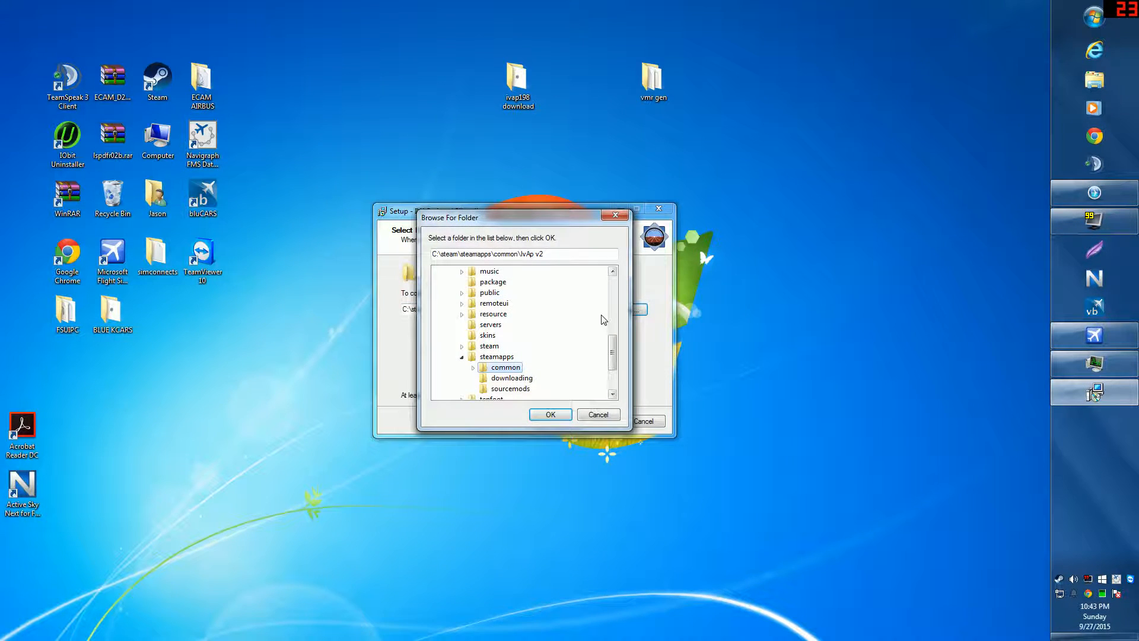
left_click(473, 368)
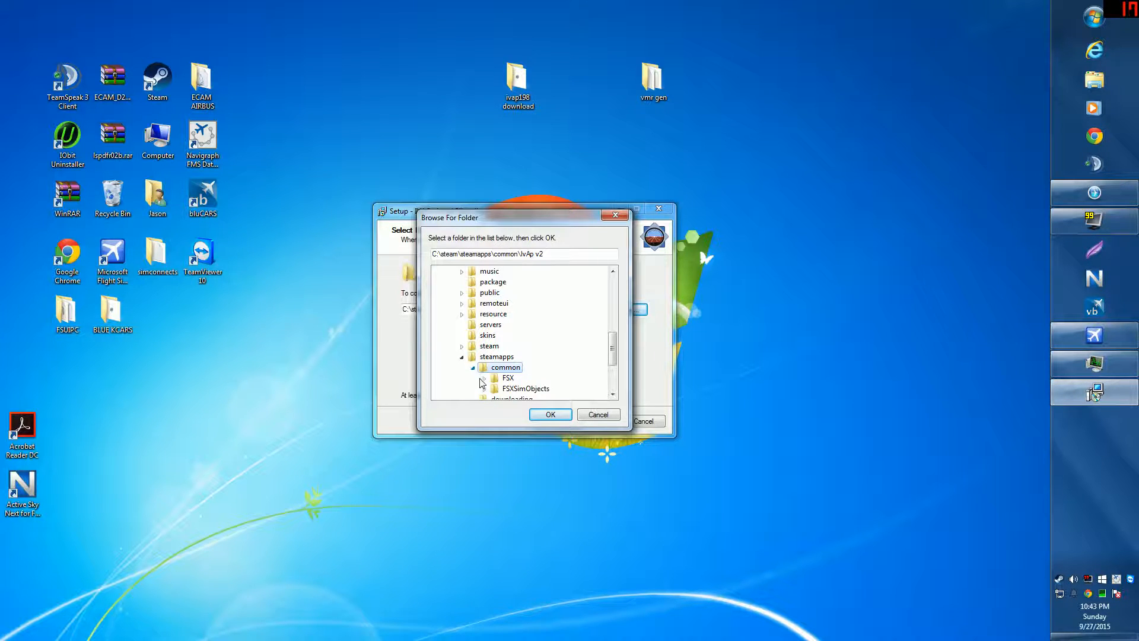
left_click(483, 378)
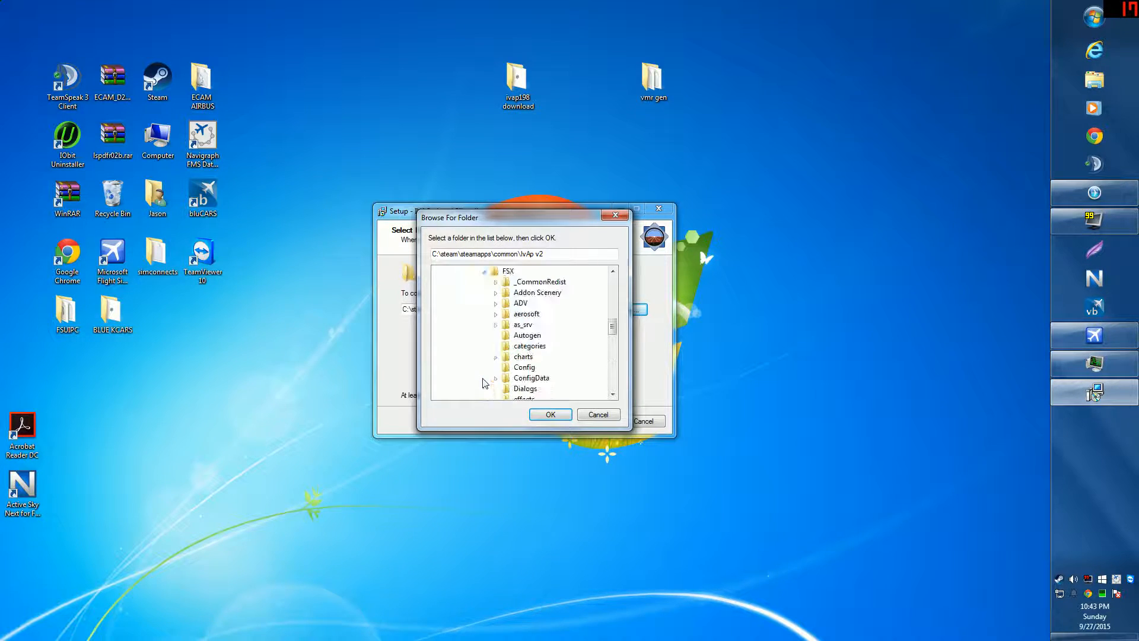
left_click(615, 395)
left_click(614, 396)
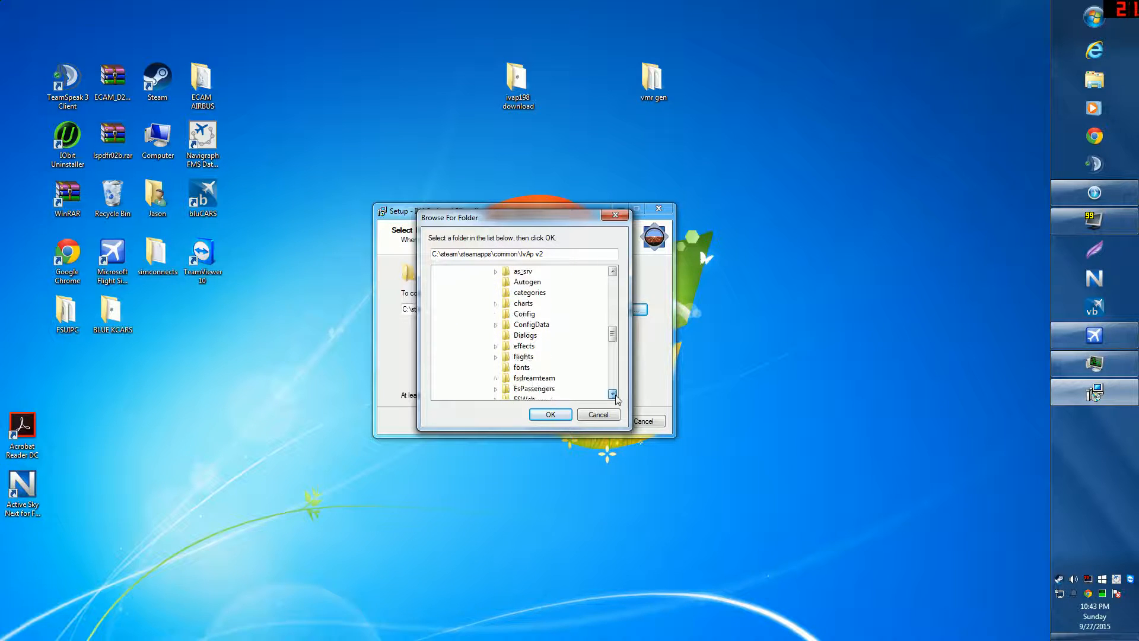
left_click(614, 396)
left_click(615, 396)
left_click(614, 396)
left_click(615, 395)
left_click(615, 396)
left_click(614, 395)
left_click(614, 395)
left_click(615, 395)
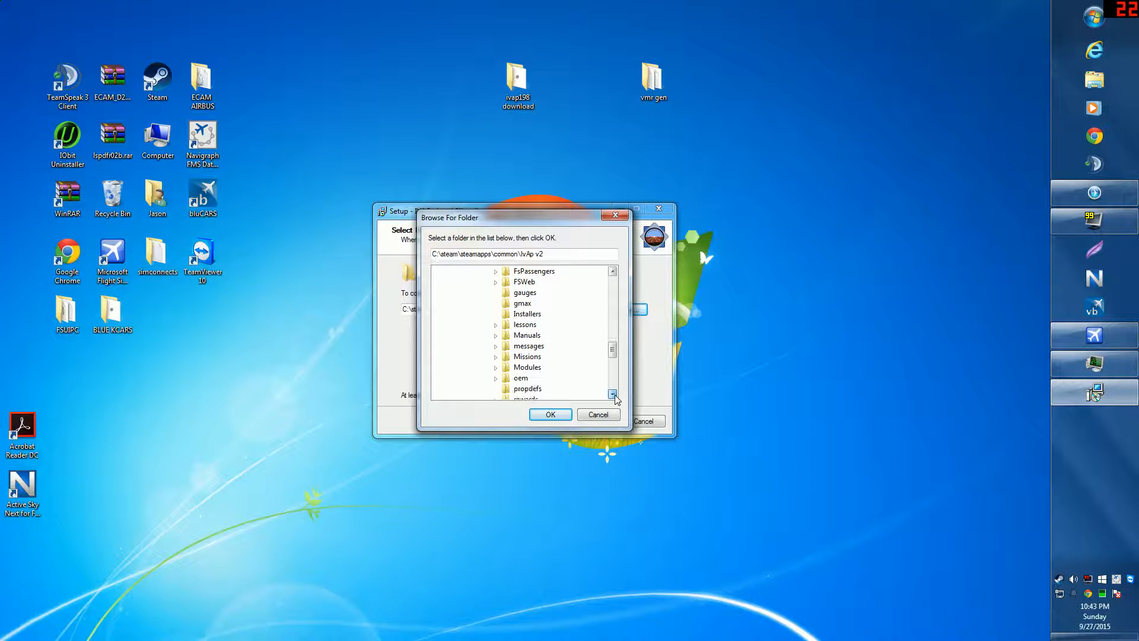
left_click(615, 395)
left_click(615, 395)
left_click(615, 395)
left_click(615, 395)
left_click(614, 396)
left_click(614, 395)
left_click(614, 394)
left_click(615, 394)
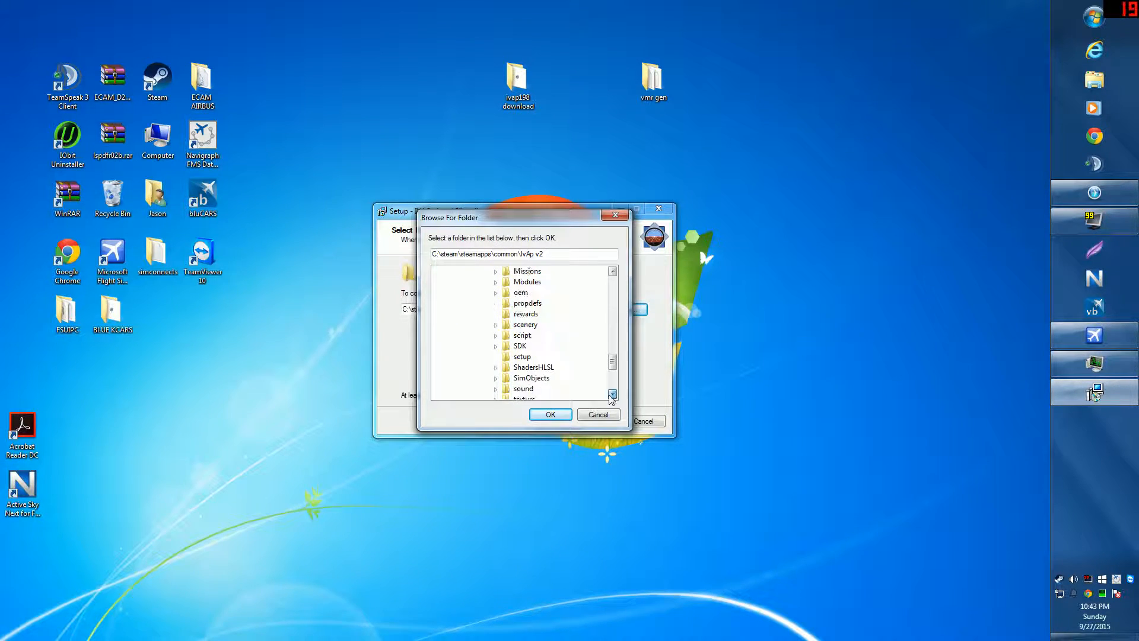
left_click(496, 378)
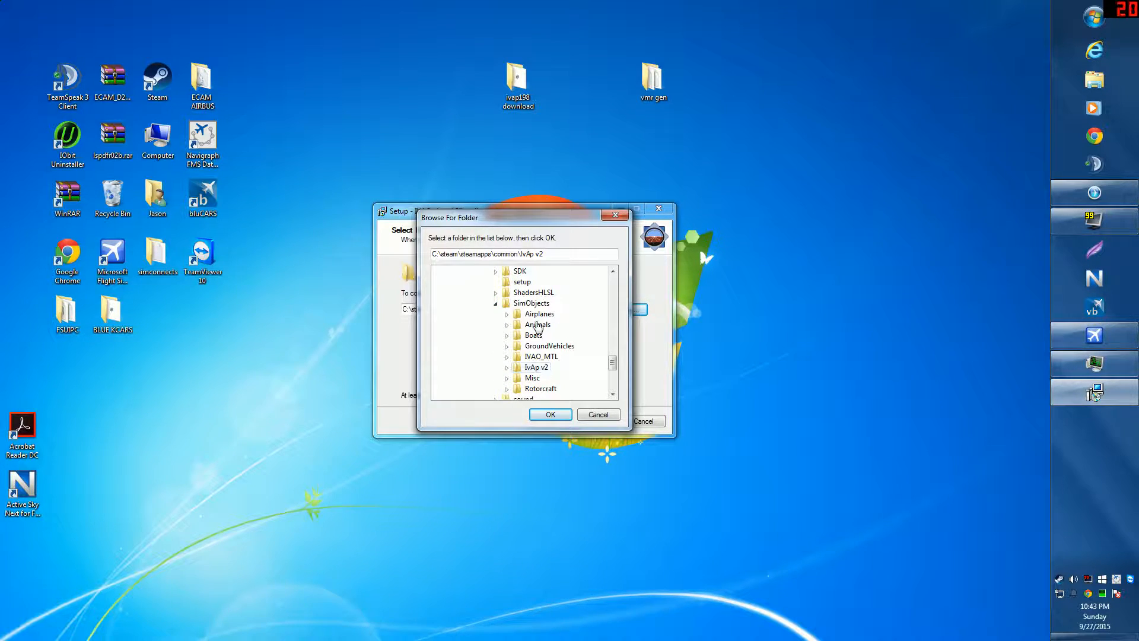
left_click(545, 414)
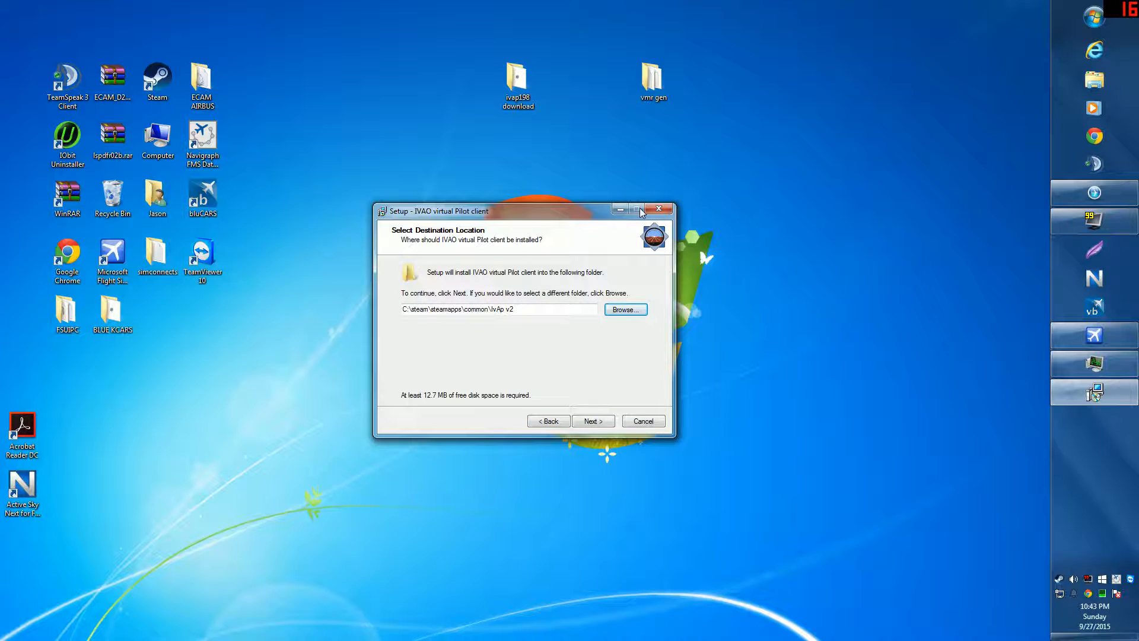
Step: Exit IvAp Setup and shift the ivap198 download and vmr gen desktop folders left
left_click(652, 423)
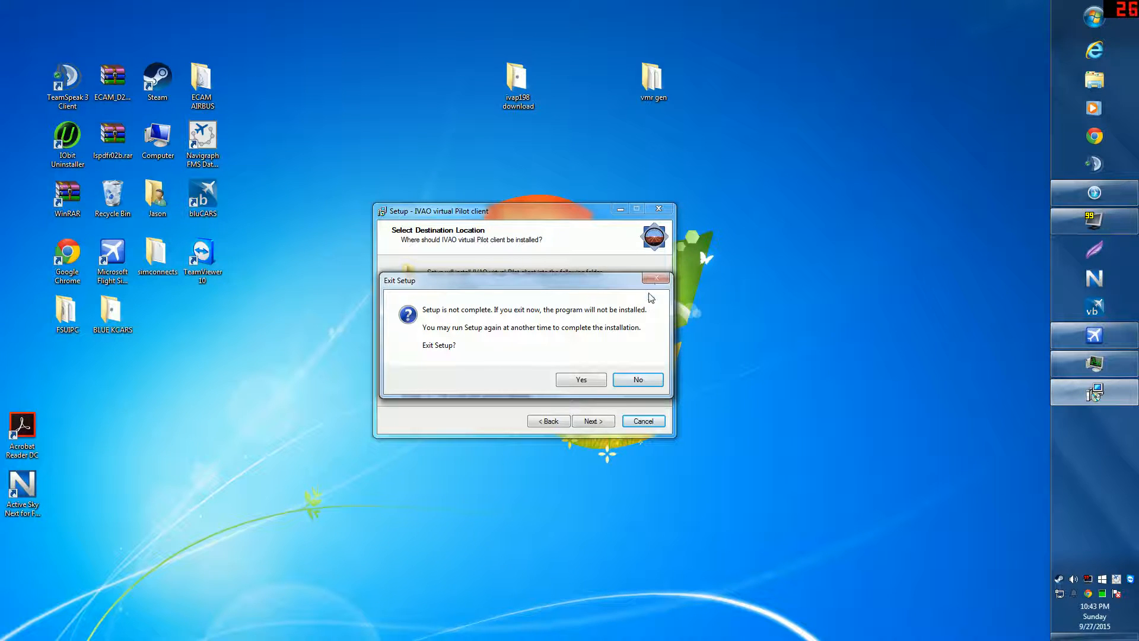
left_click(590, 380)
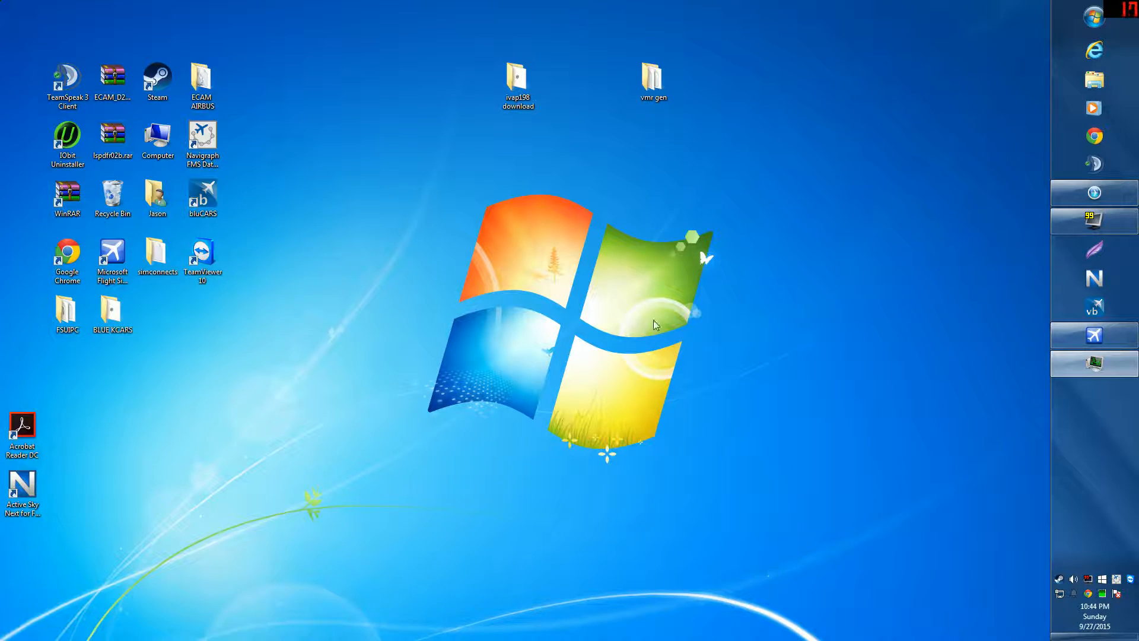
left_click_drag(516, 85, 279, 73)
left_click_drag(653, 80, 518, 80)
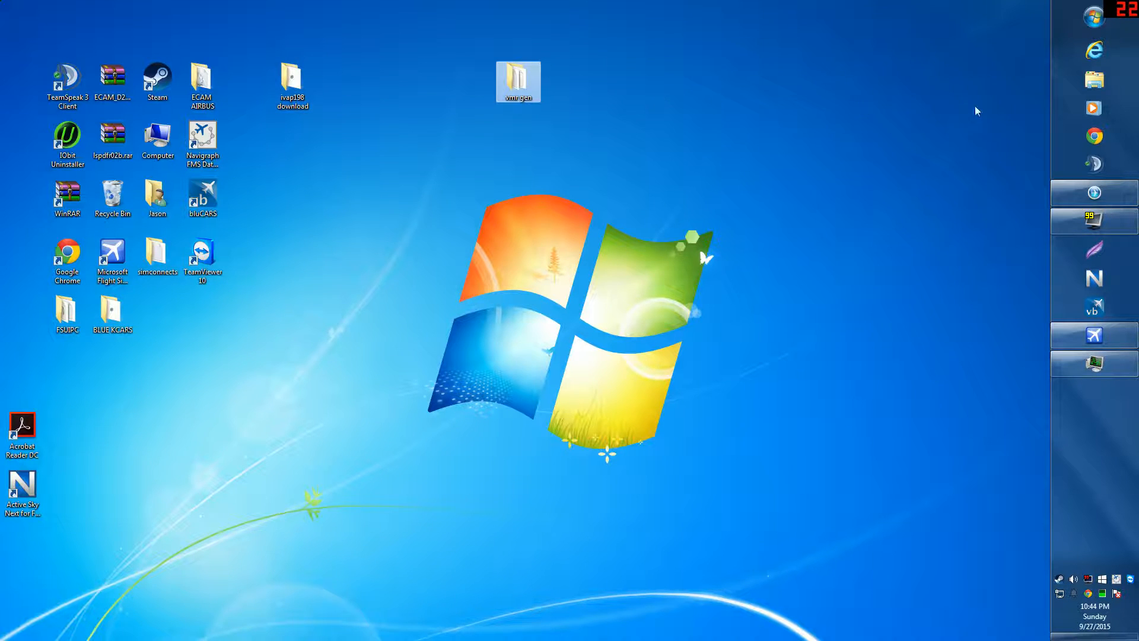
Step: Open Windows Explorer and navigate to C:\steam\steamapps\common
left_click(1077, 86)
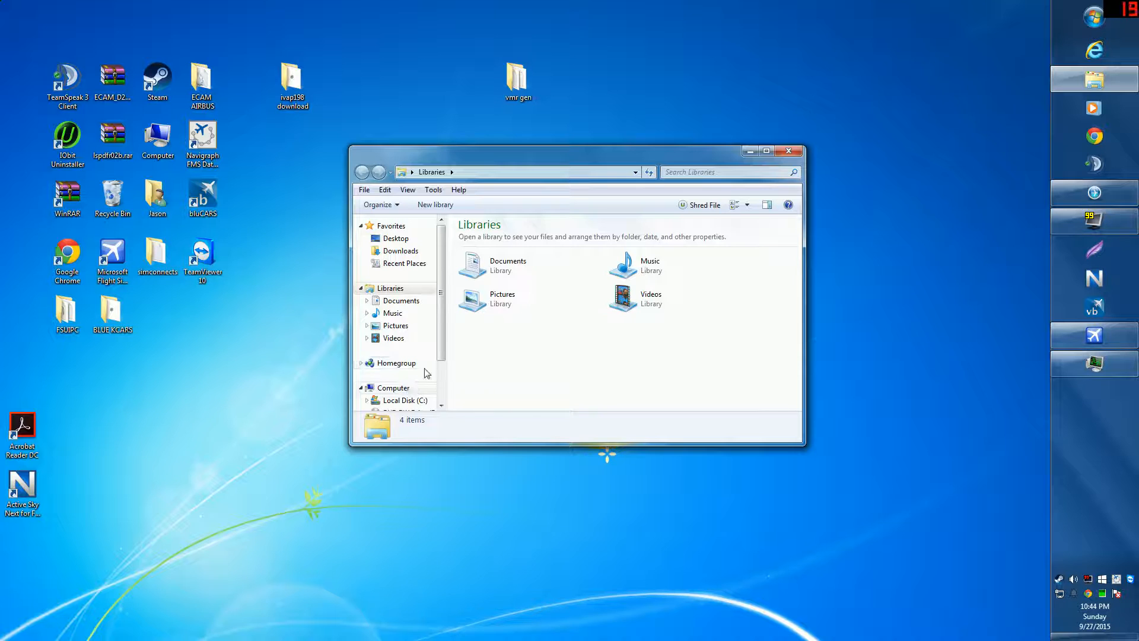
scroll(440, 306, "down", 1)
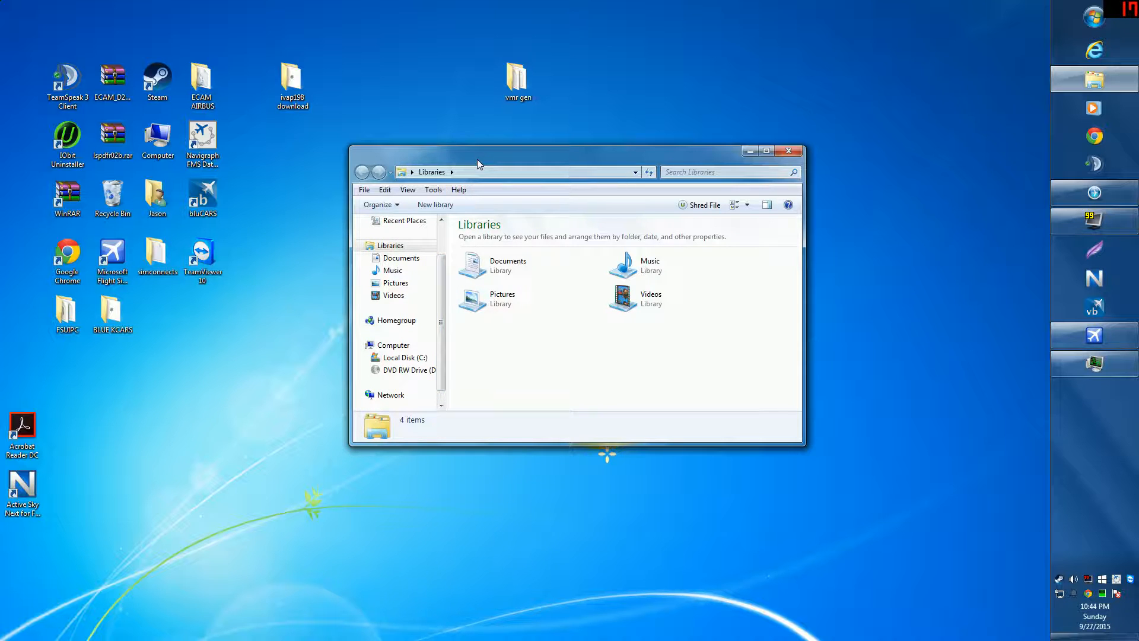
left_click_drag(477, 159, 511, 143)
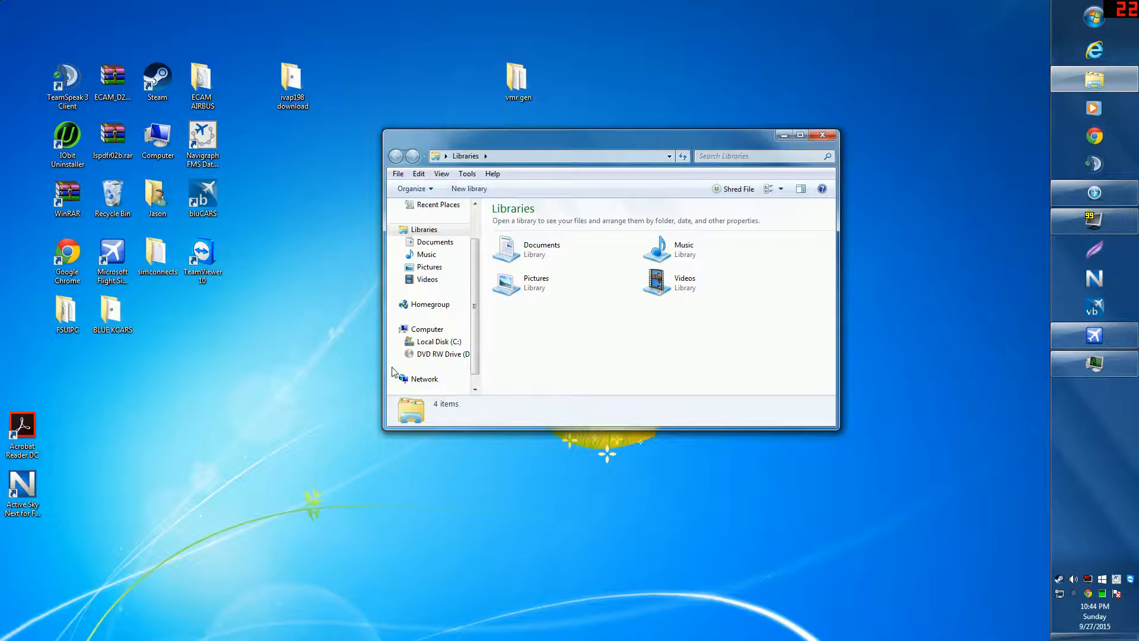
left_click(438, 342)
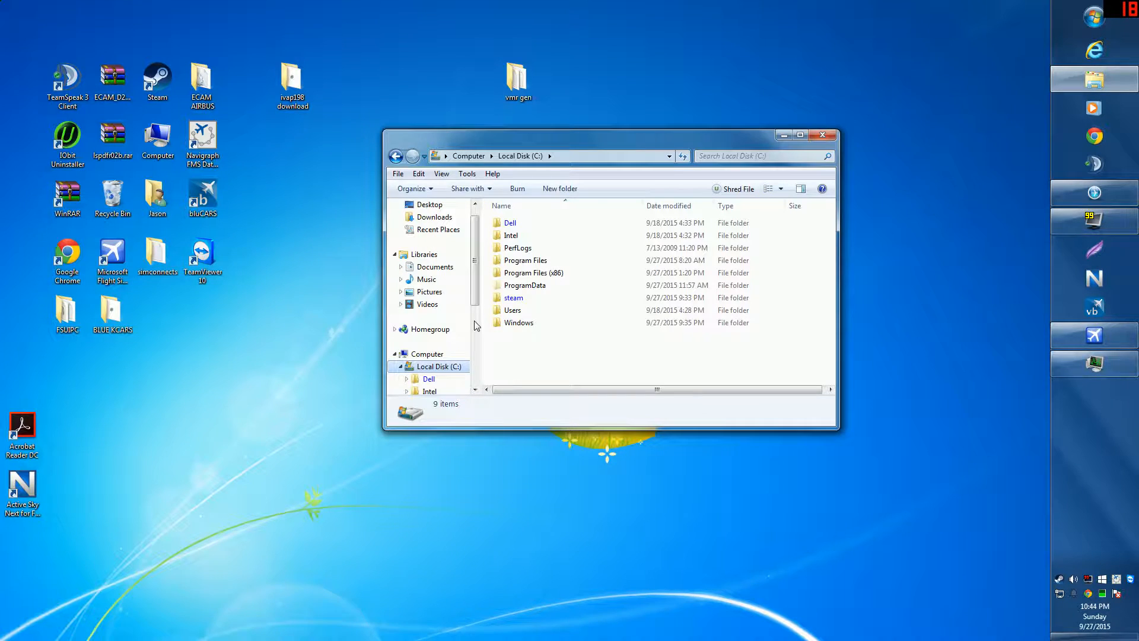
double_click(521, 297)
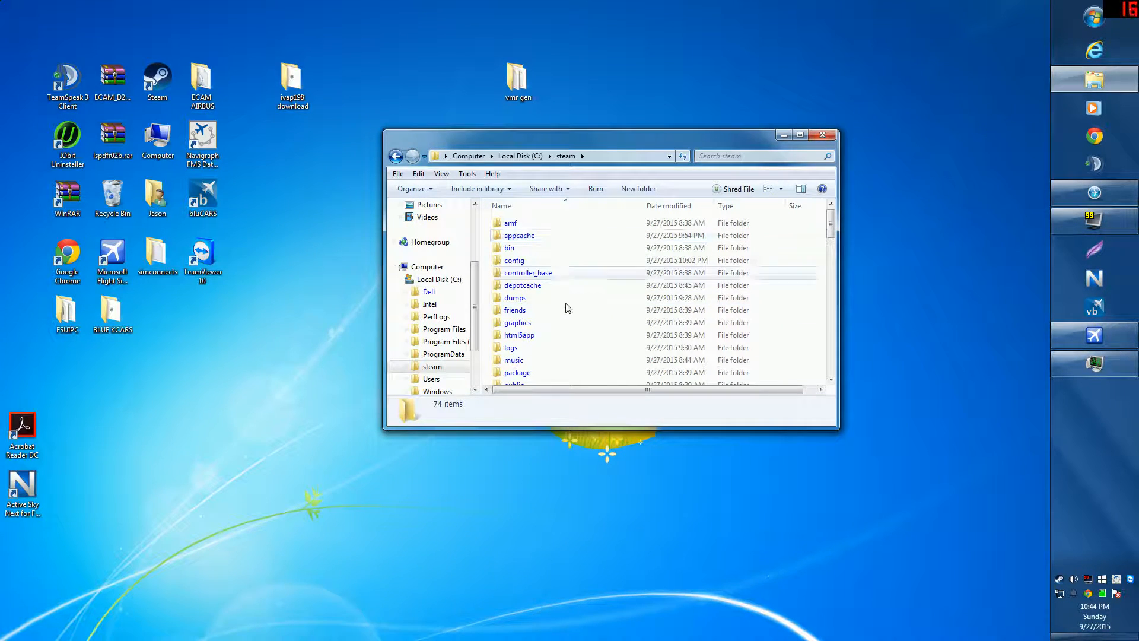
scroll(565, 316, "down", 2)
scroll(566, 346, "down", 2)
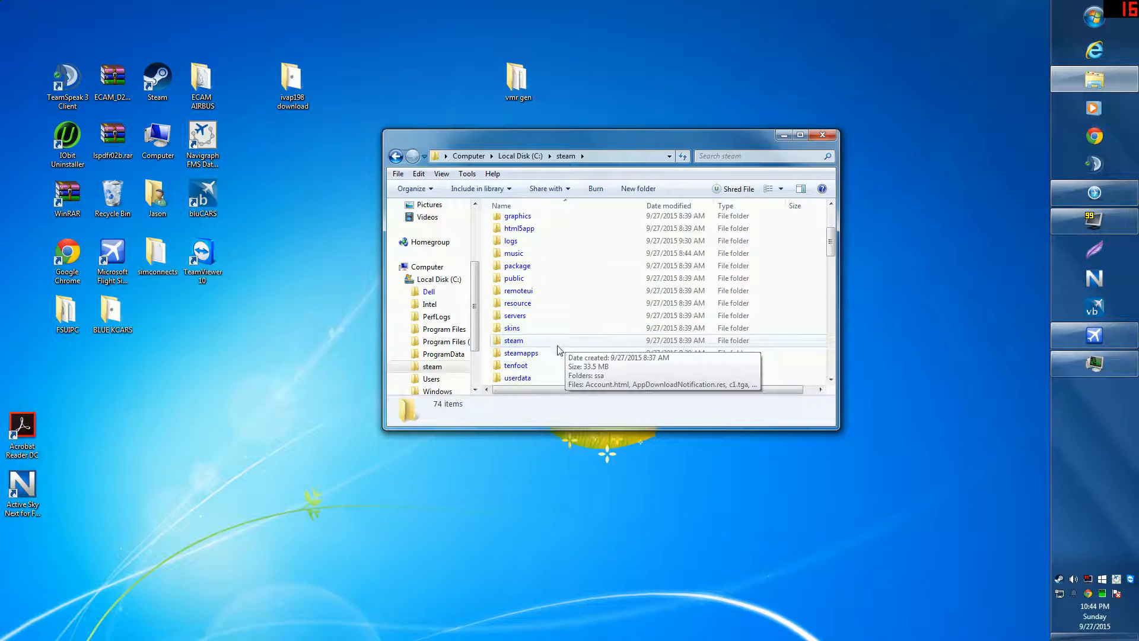
double_click(544, 355)
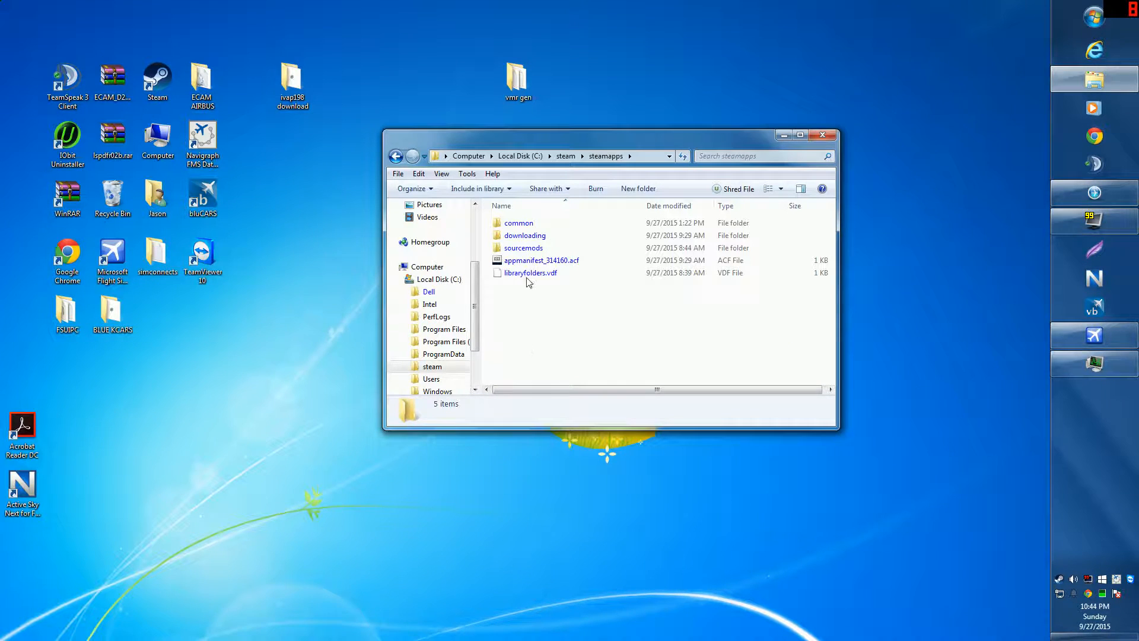
double_click(522, 224)
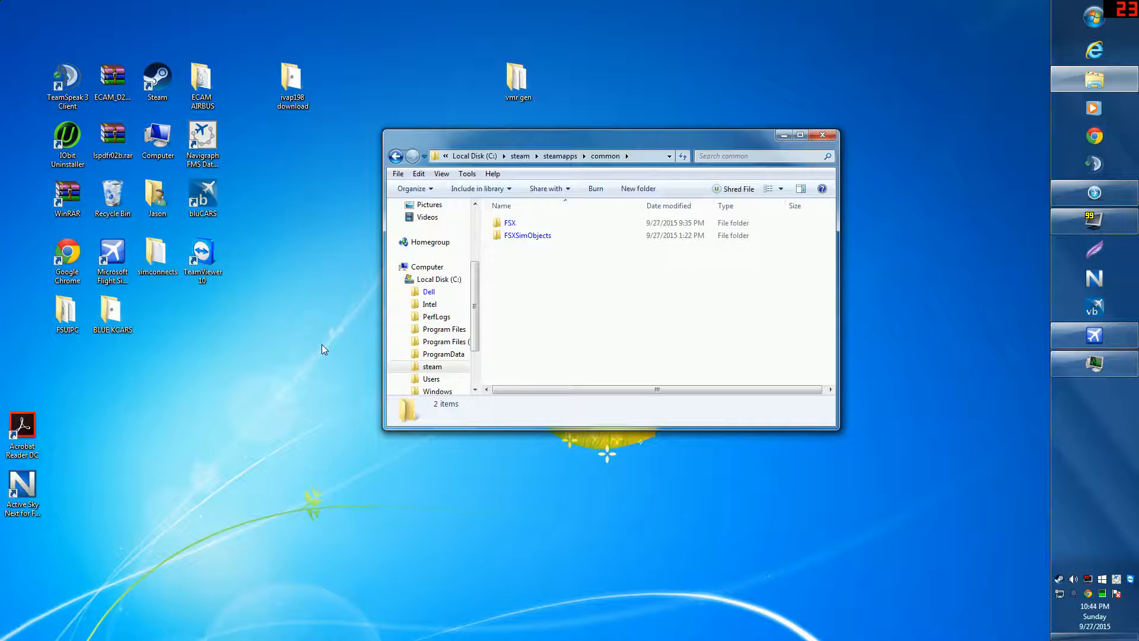
Step: Look inside FSXSimObjects\IVAO_MTL, then go back to the common folder
double_click(537, 236)
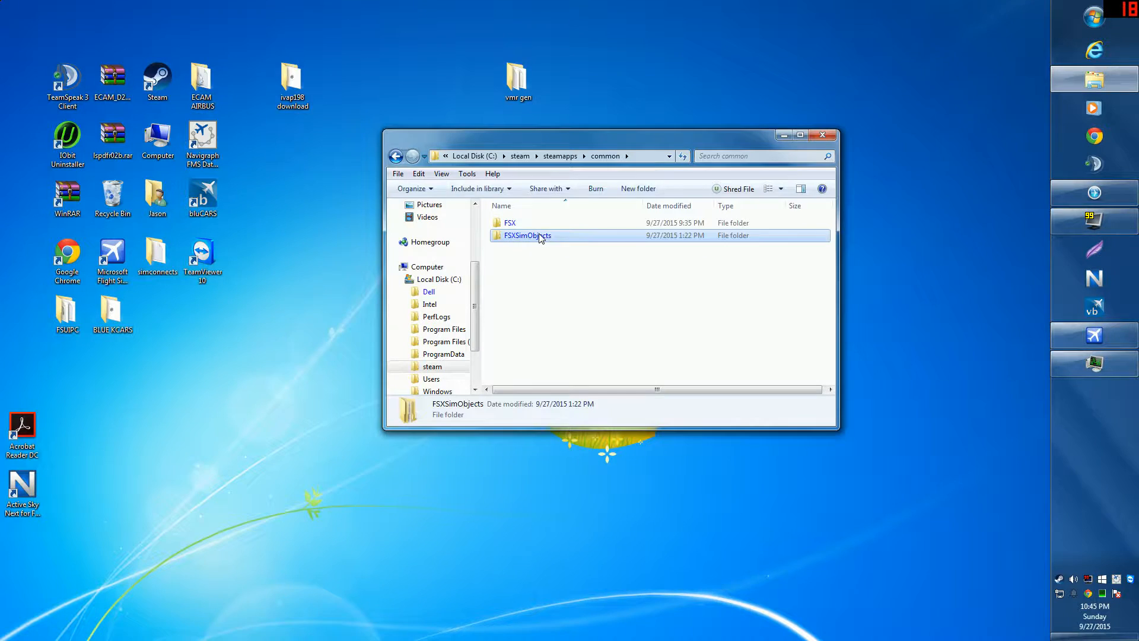
left_click(537, 225)
double_click(536, 225)
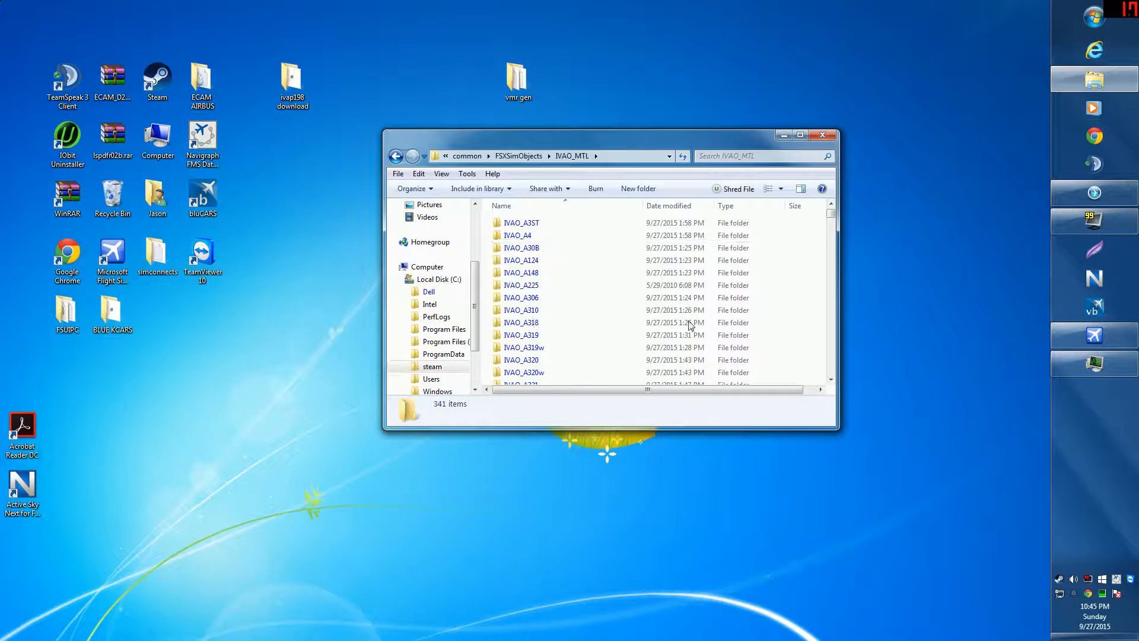
left_click(396, 158)
left_click(395, 157)
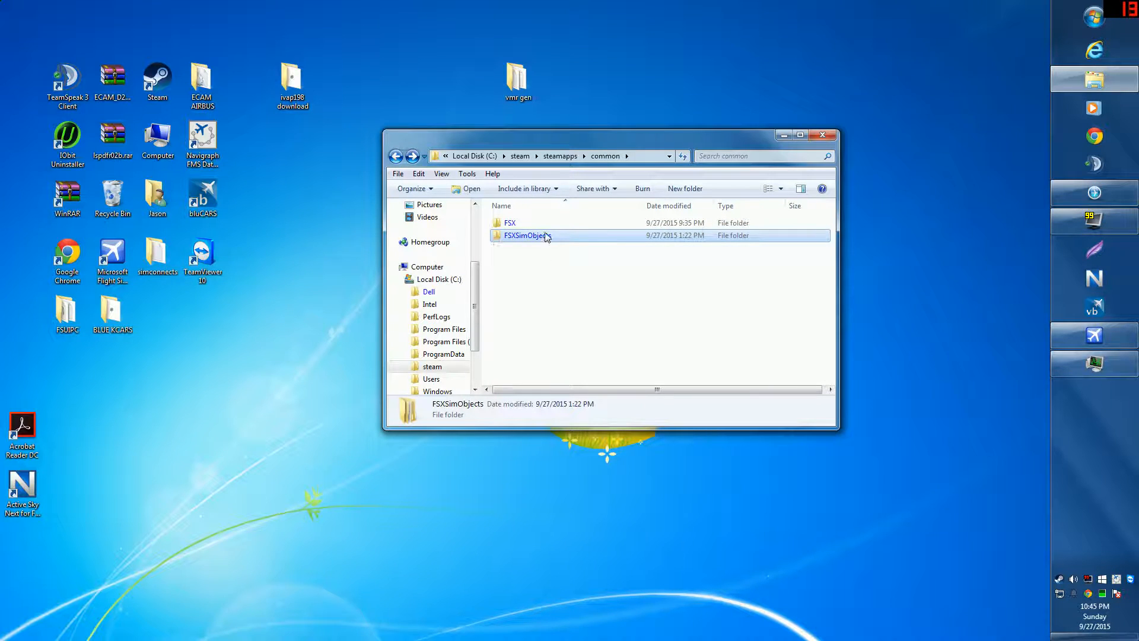
Step: Browse FSX\SimObjects\IVAO_MTL, then close the Explorer window
double_click(523, 227)
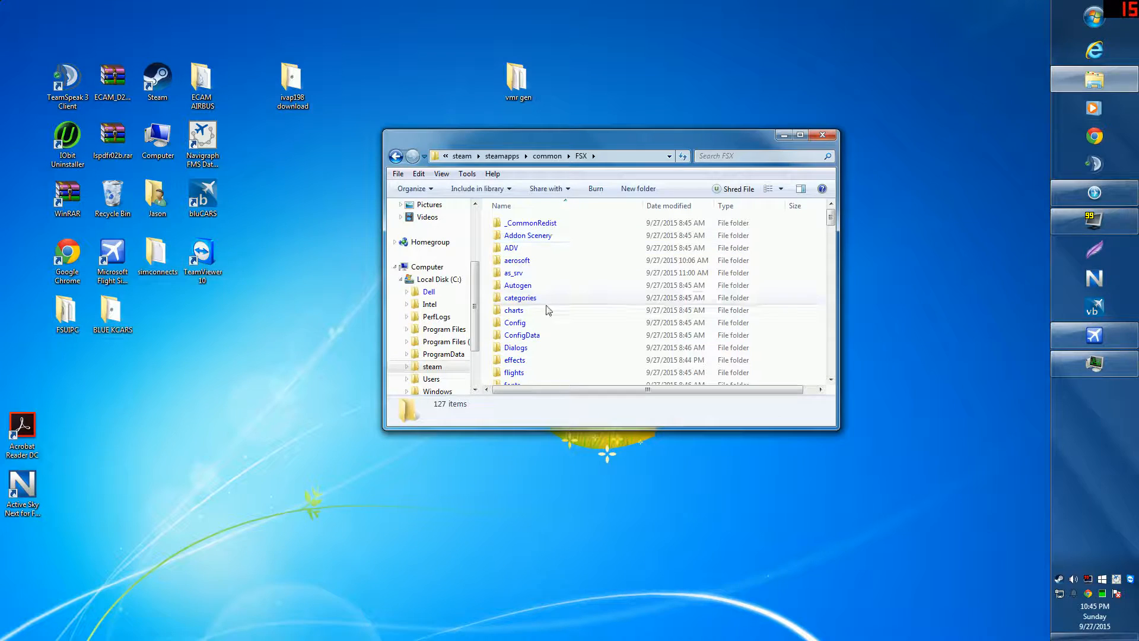
scroll(551, 344, "down", 8)
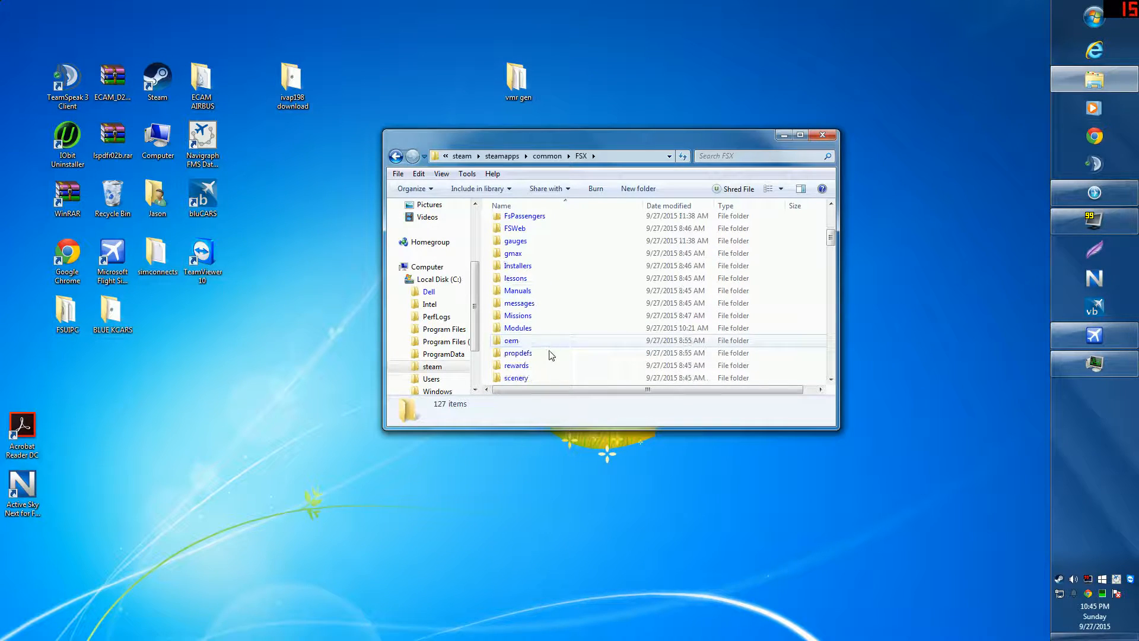
scroll(549, 348, "down", 2)
double_click(544, 328)
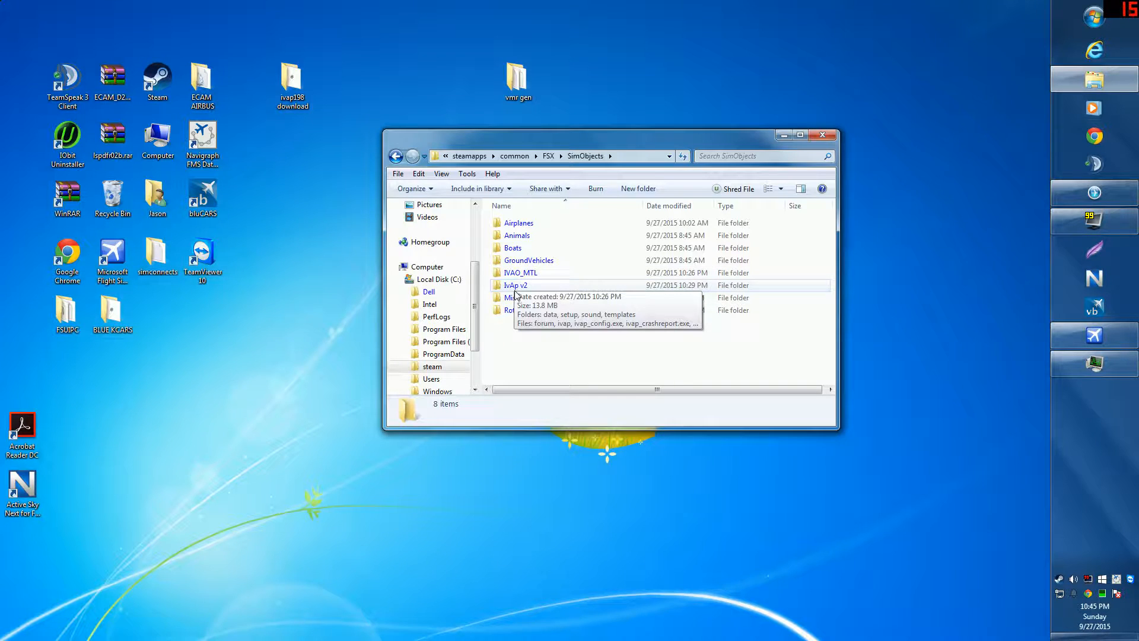
double_click(525, 273)
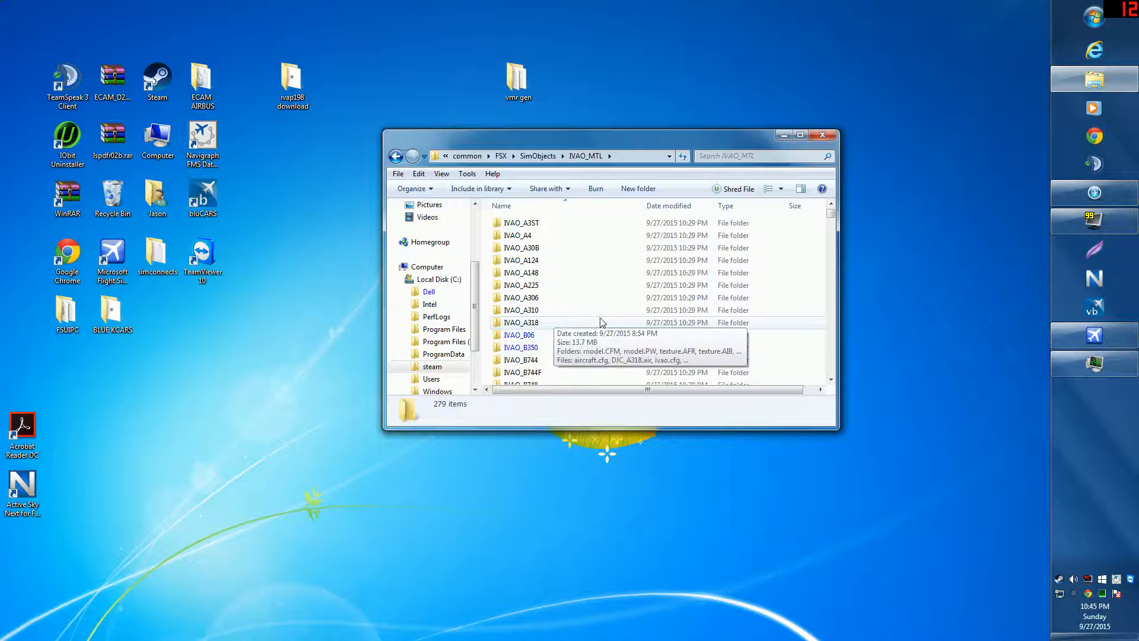
left_click(822, 136)
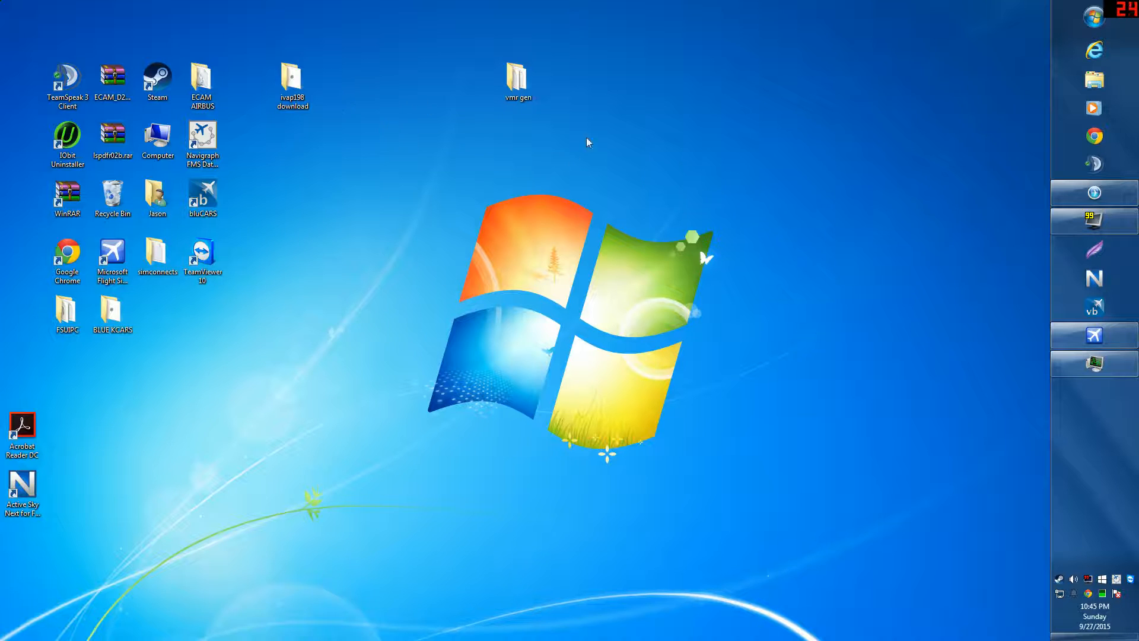
Step: Relaunch ivap198-b2138.exe and accept the licence, keeping Single PC and Flight Simulator X
double_click(291, 79)
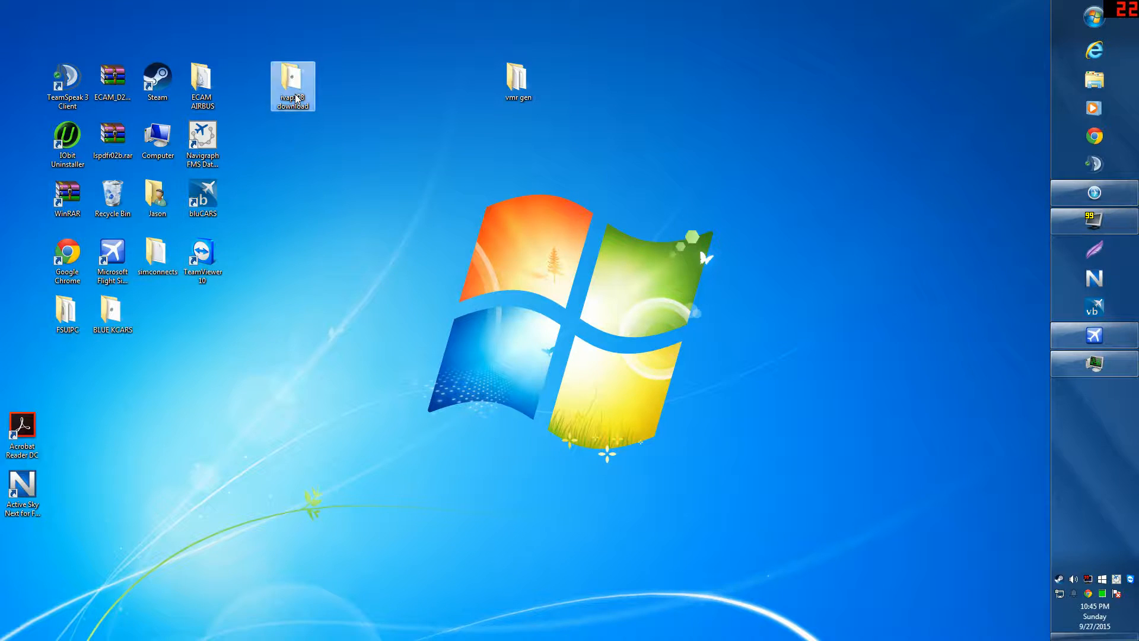
double_click(532, 223)
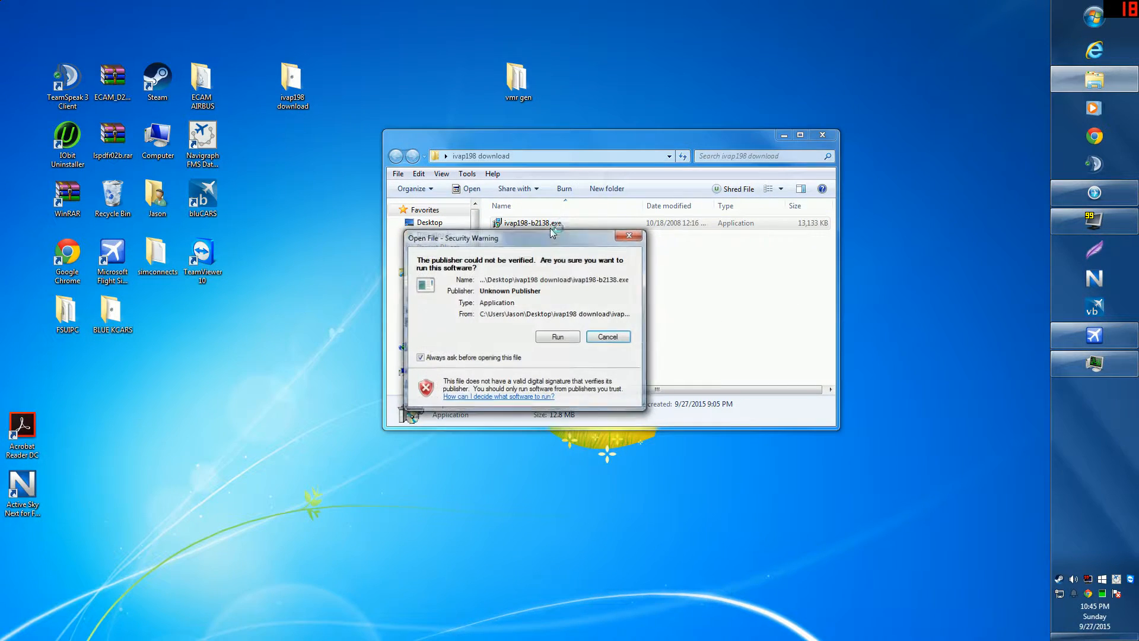
left_click(556, 337)
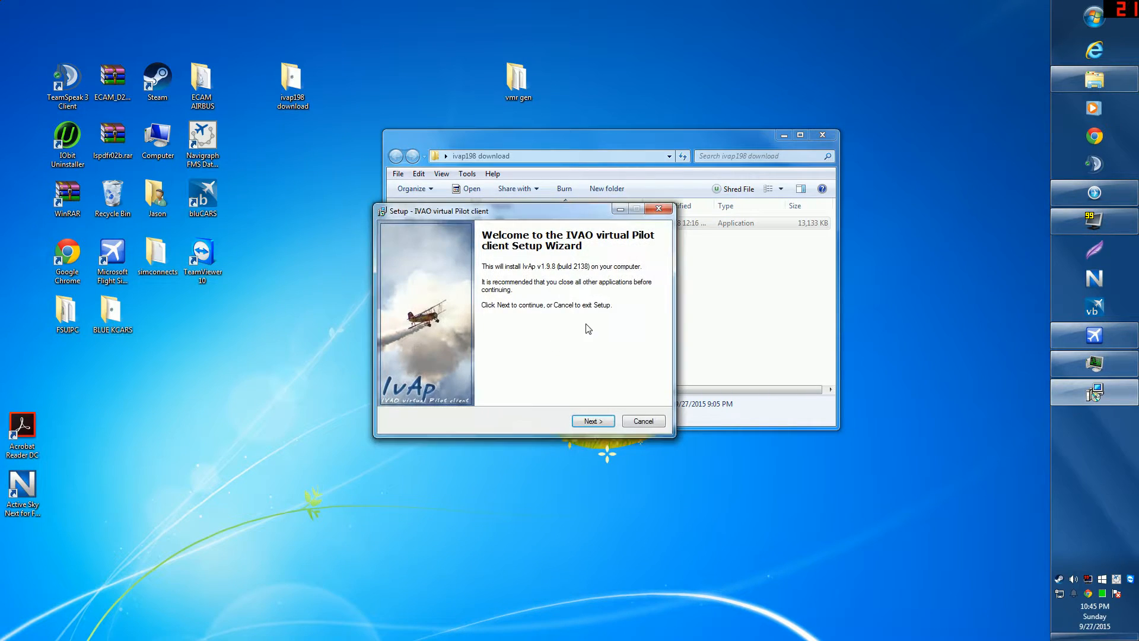
left_click(592, 421)
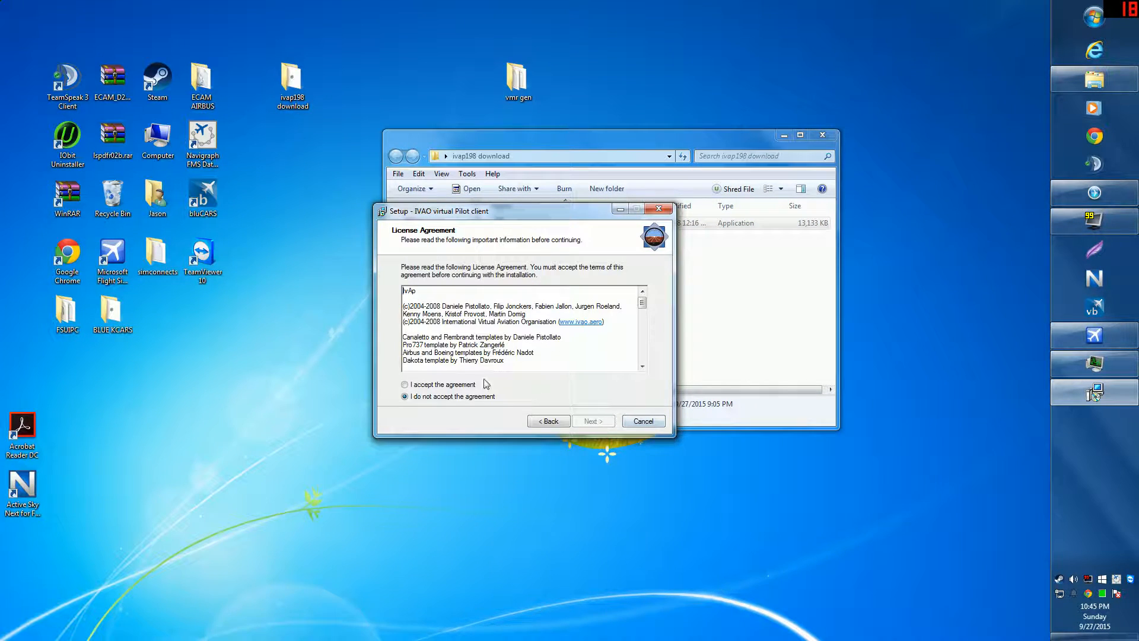
left_click(445, 384)
left_click(591, 421)
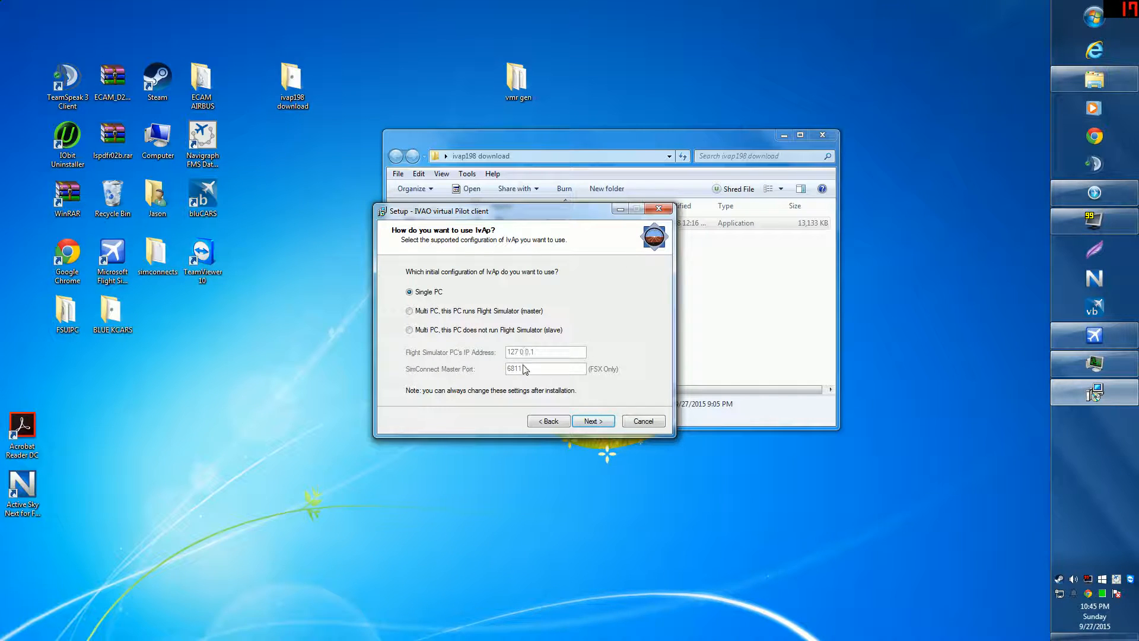
left_click(593, 421)
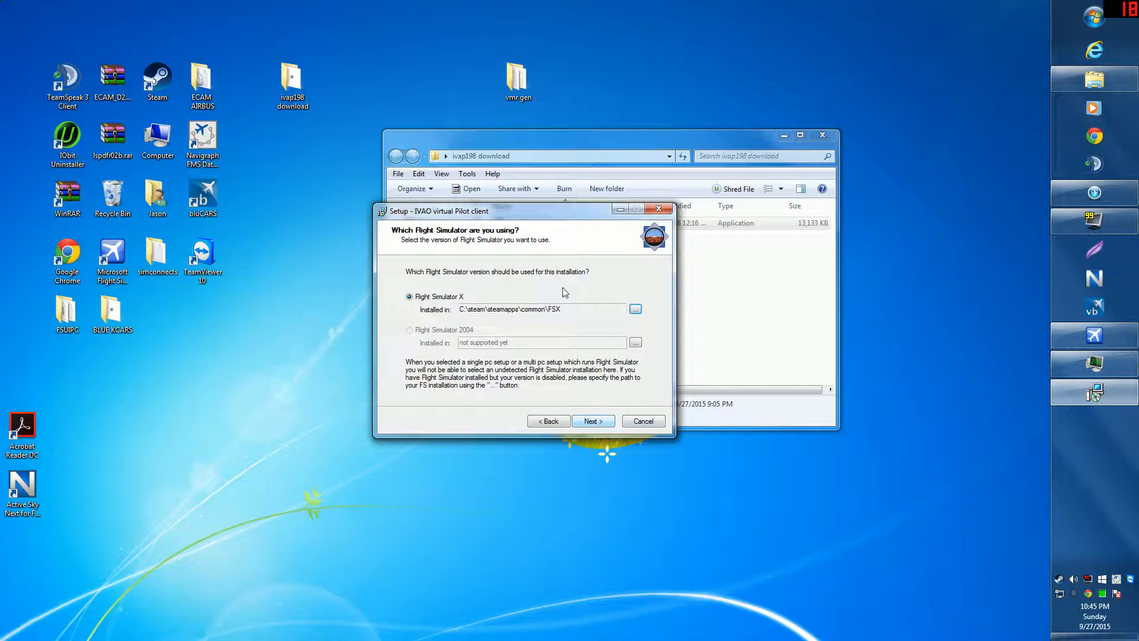
left_click(590, 421)
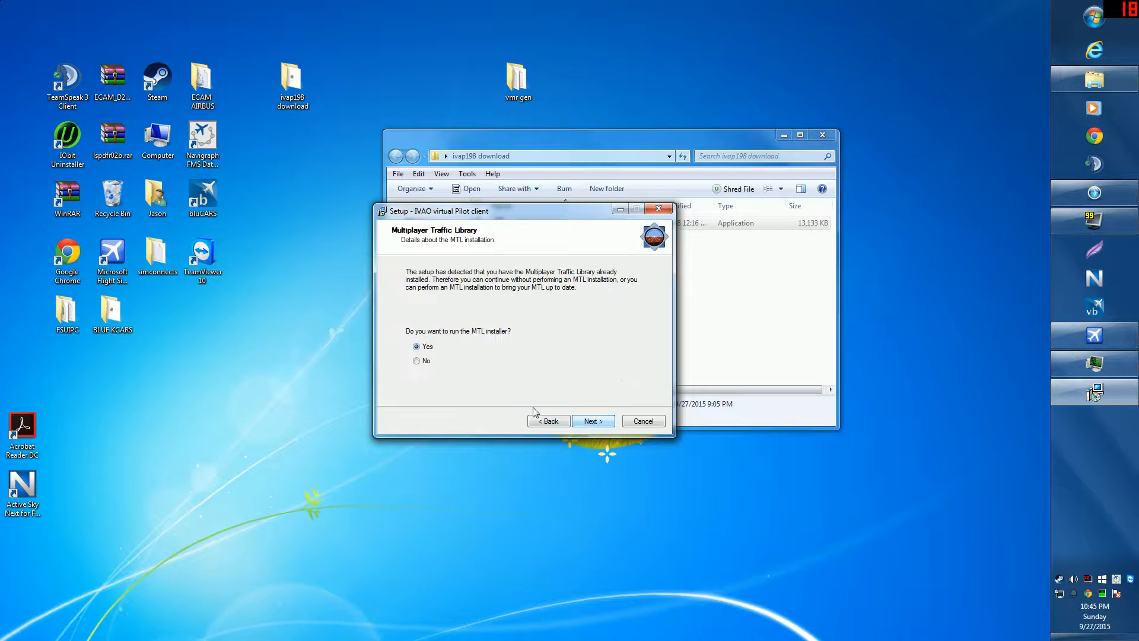
Step: Decline the MTL and FSUIPC installs while keeping the full-screen option
left_click(416, 360)
left_click(592, 421)
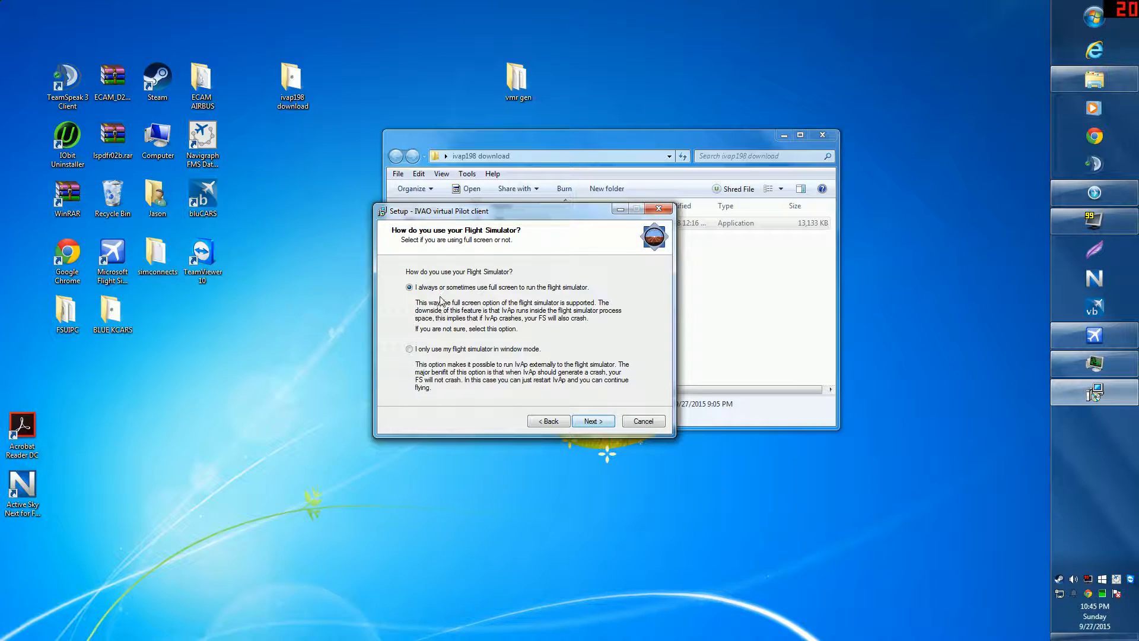
left_click(593, 422)
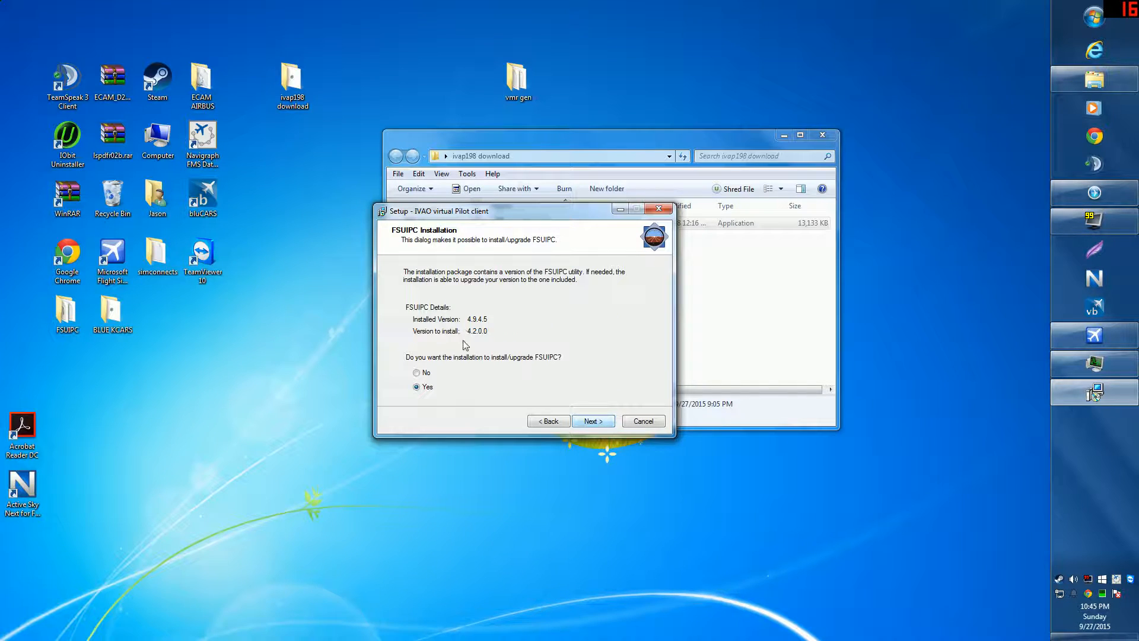
left_click(428, 374)
left_click(609, 421)
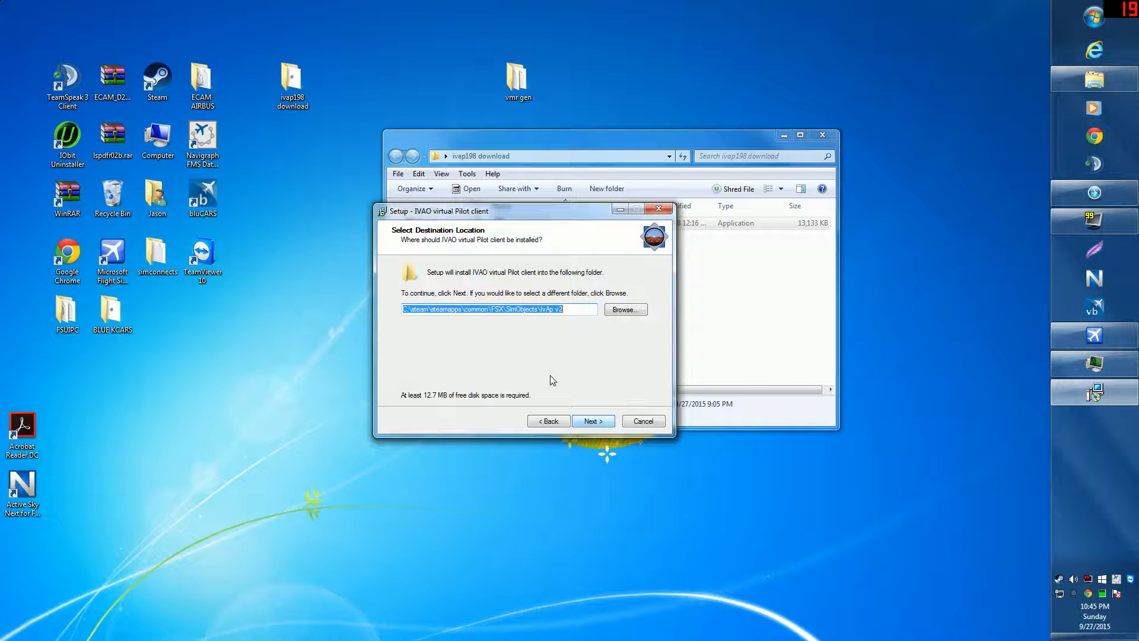
Step: Cancel and exit IvAp Setup, then close the ivap198 download window
left_click(648, 423)
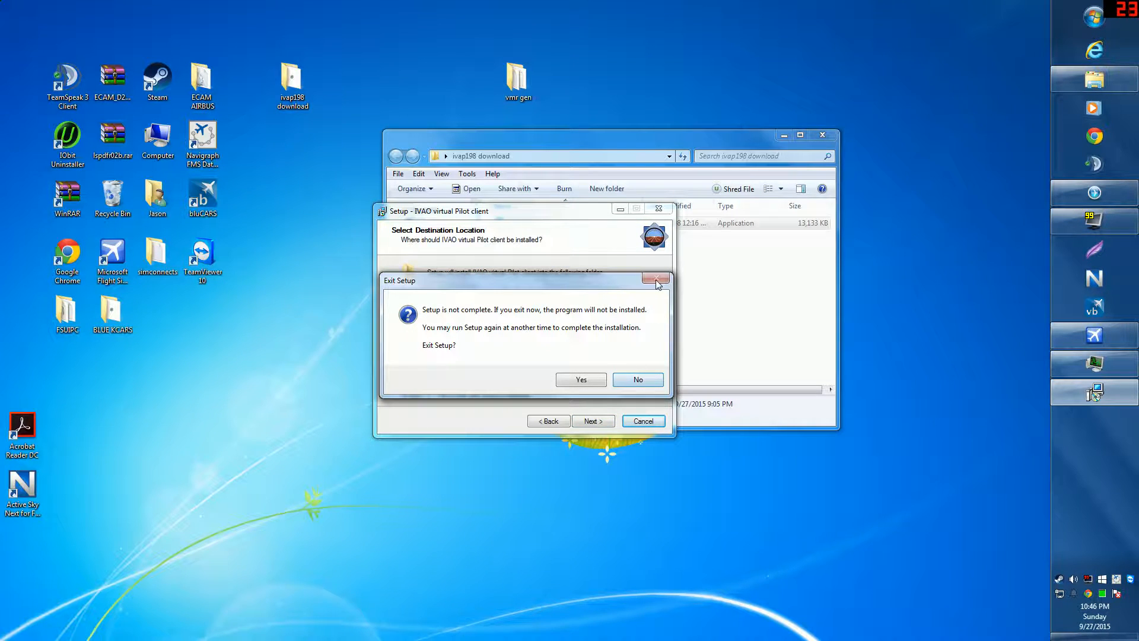
left_click(589, 384)
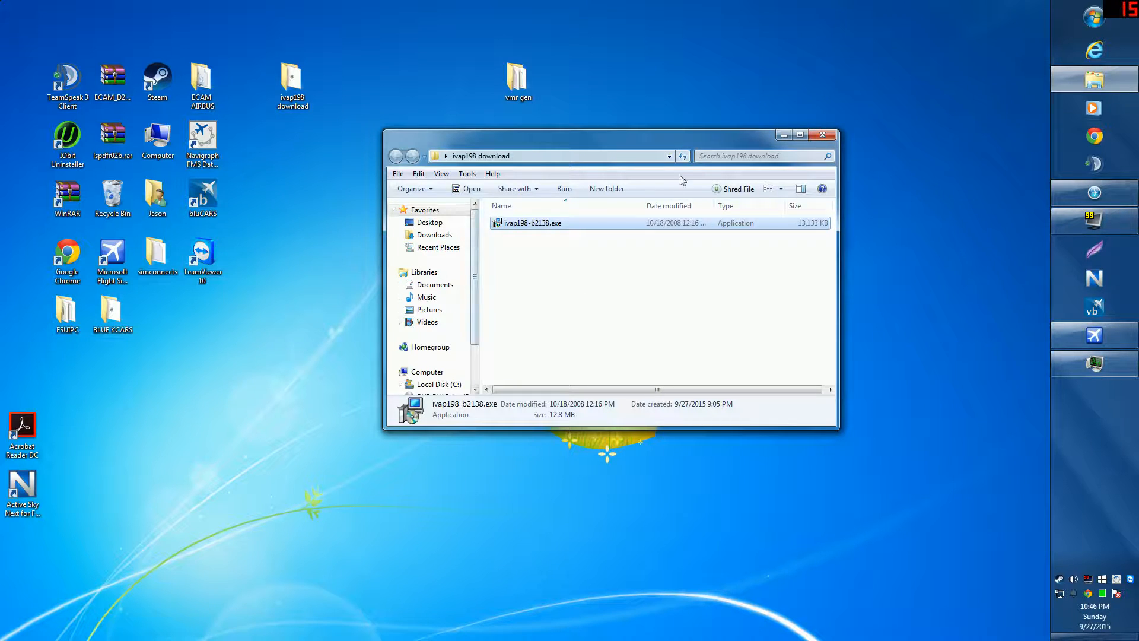
left_click(823, 136)
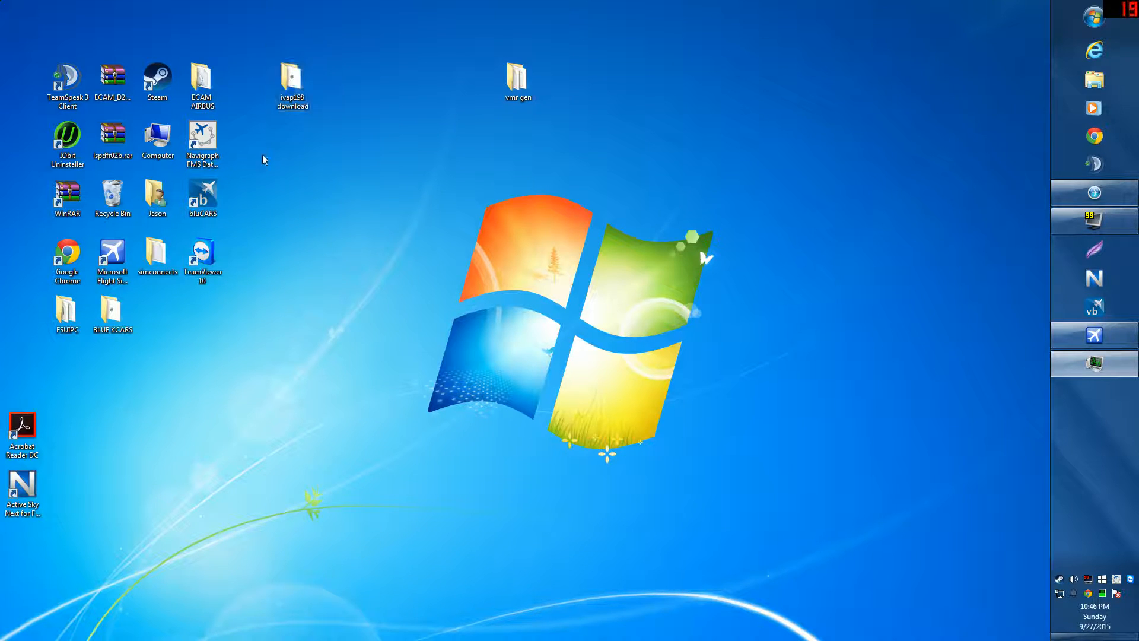
Step: Open and close the Libraries Explorer window, then start Internet Explorer on Google
left_click(275, 81)
left_click(1083, 73)
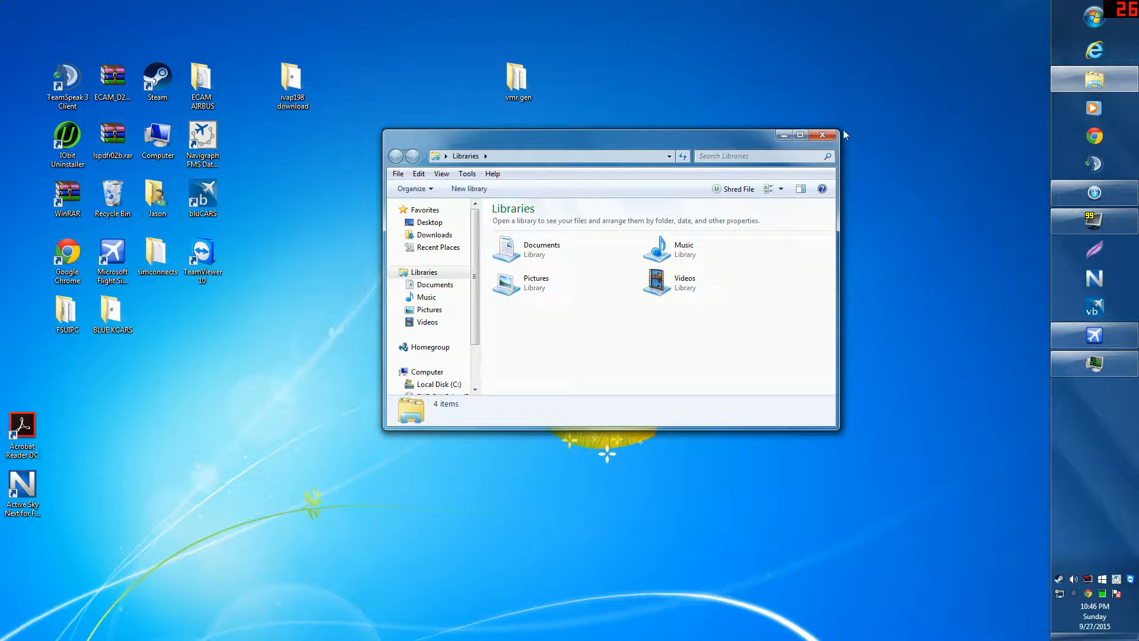
left_click(819, 136)
left_click(1067, 53)
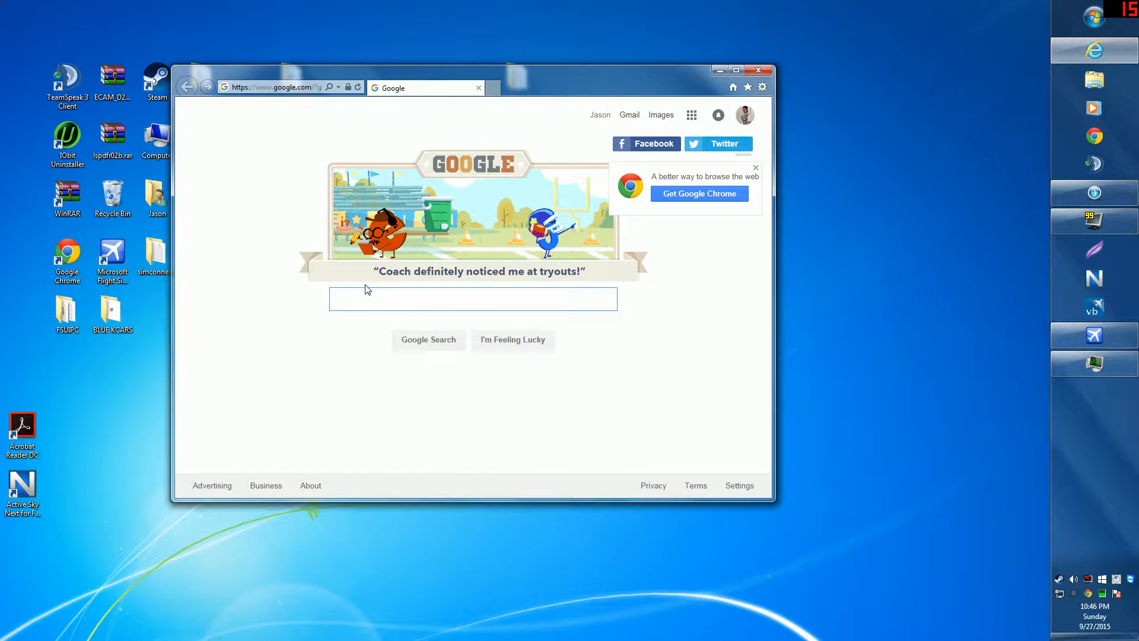
Step: Search Google for vmr generator and read the lekseecon.nl VMRGenerator page's Download section
type("vmr")
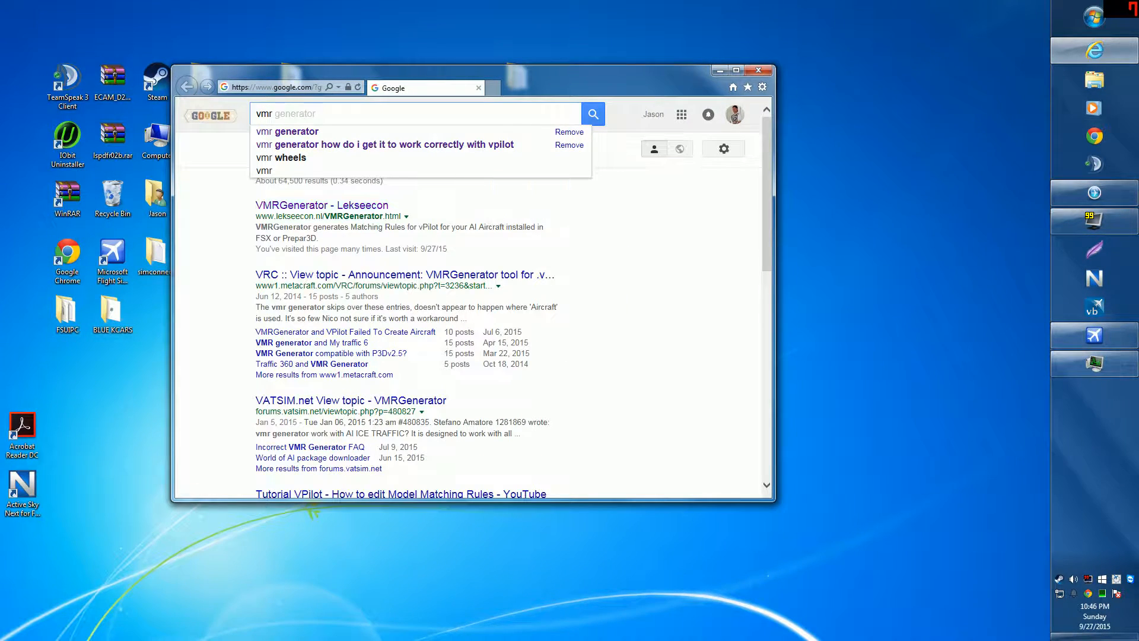
left_click(353, 209)
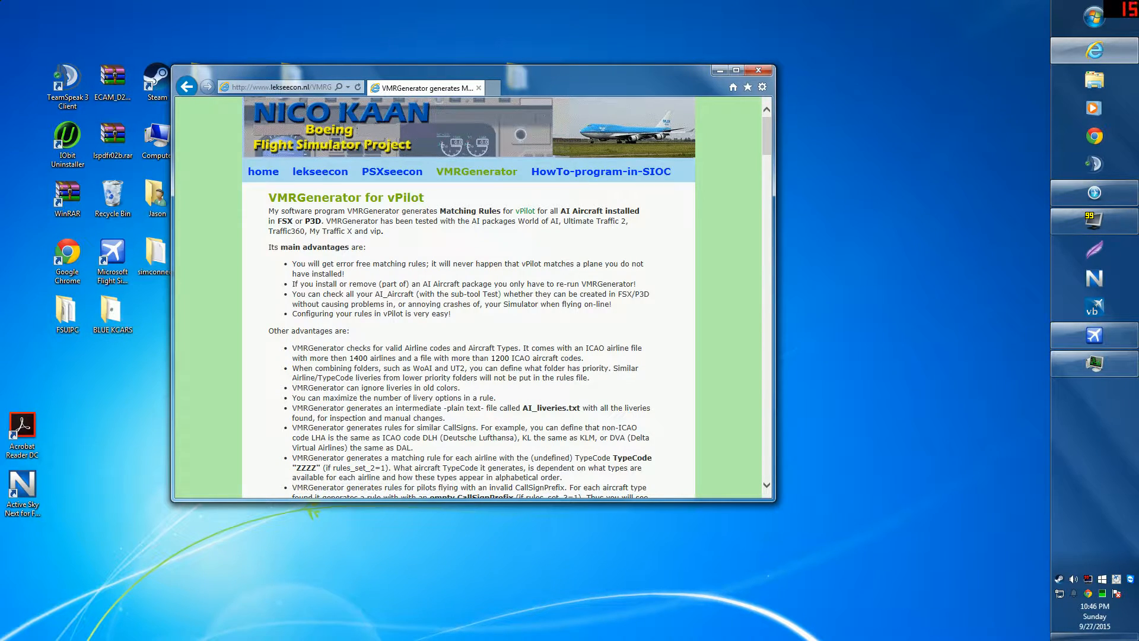
scroll(419, 316, "down", 3)
scroll(461, 294, "down", 2)
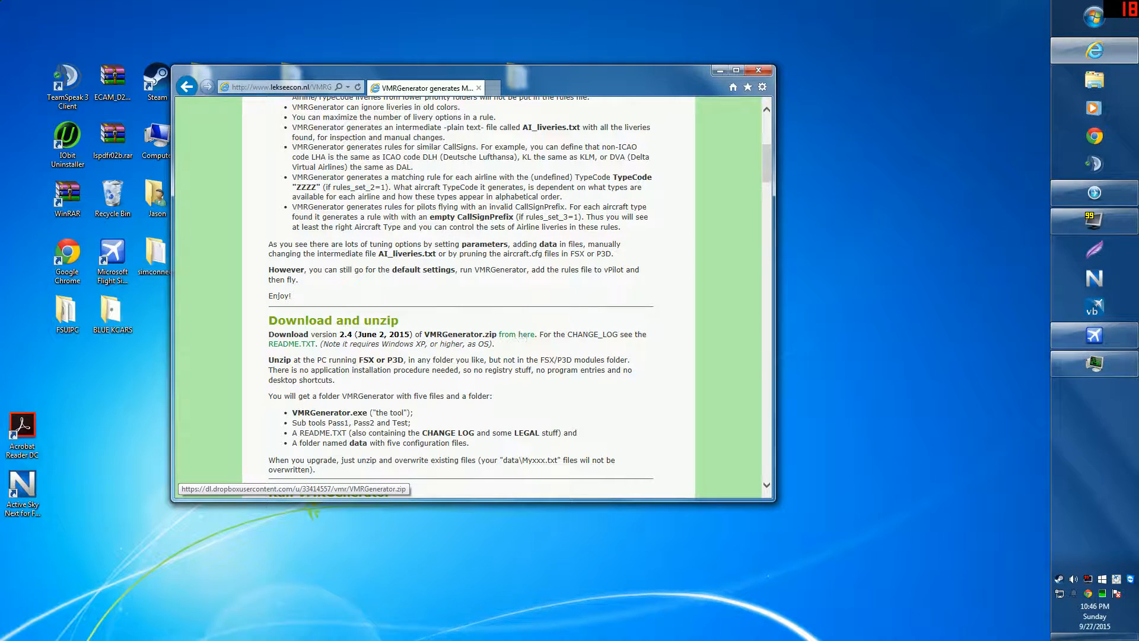
left_click(759, 74)
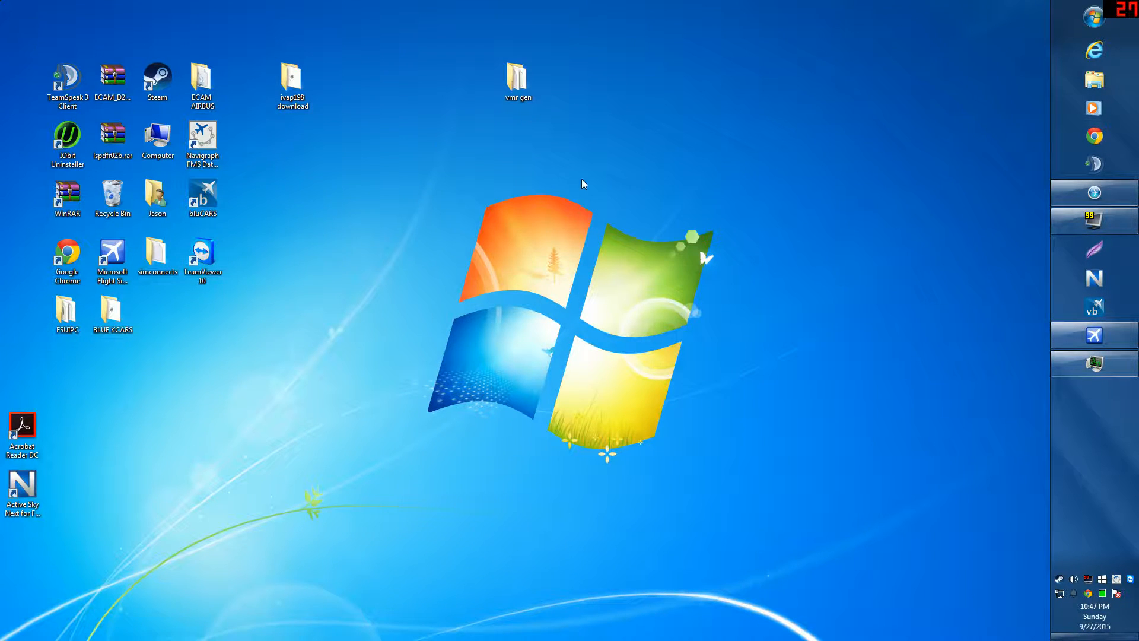
Step: Review the generated files in the vmr gen folder and launch VMRGenerator.exe
double_click(516, 83)
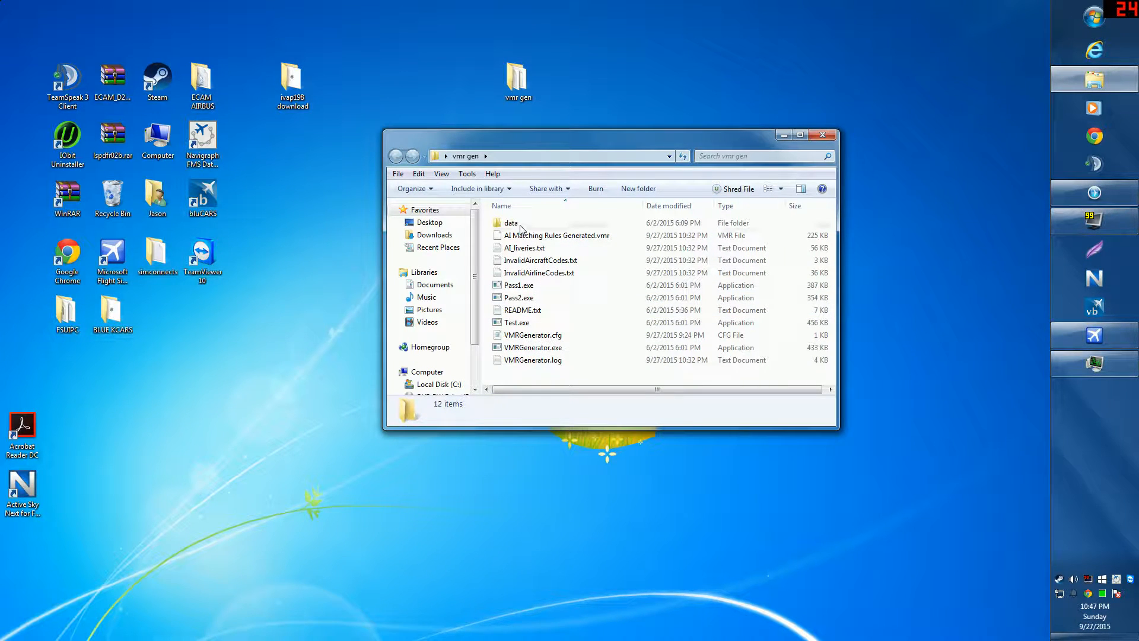
left_click(516, 237)
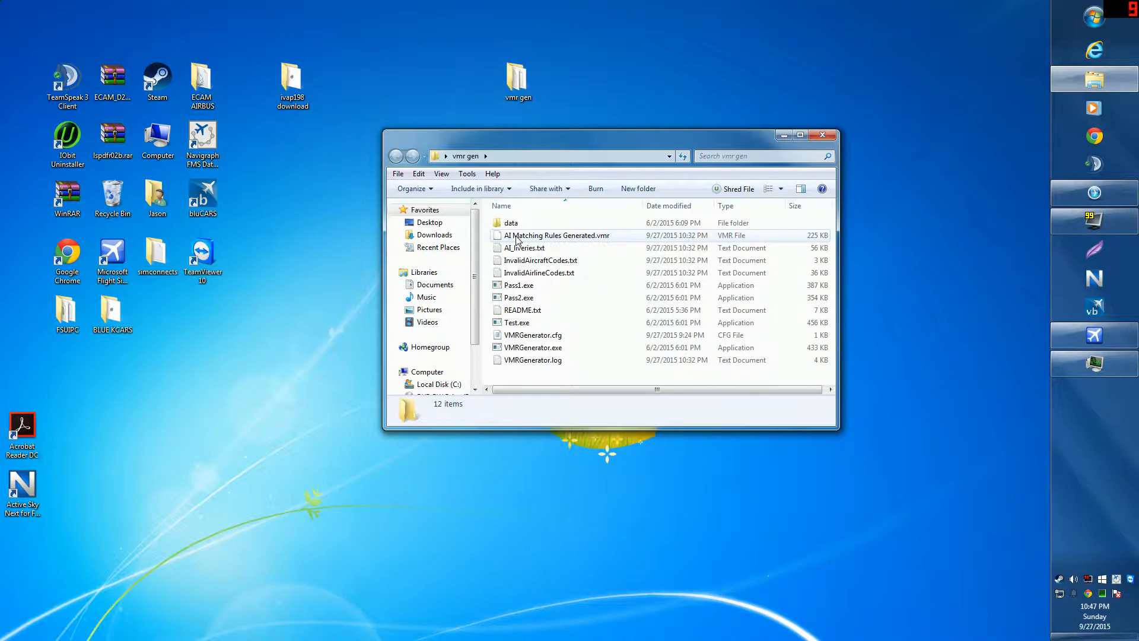
left_click(525, 273, "shift")
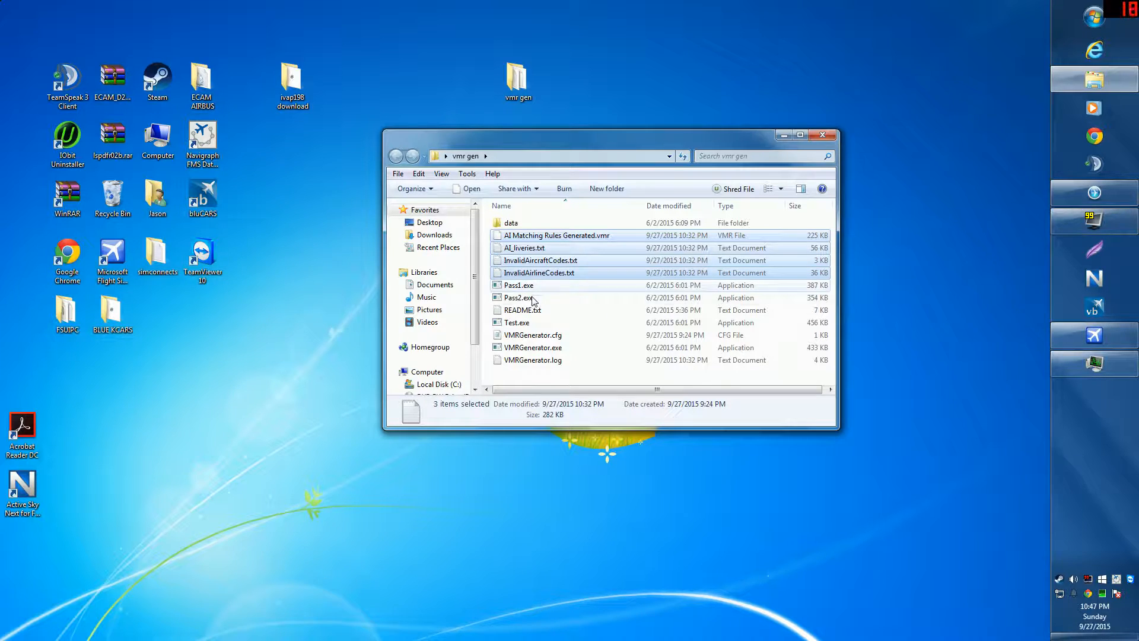
left_click(529, 339, "ctrl")
left_click(534, 360, "ctrl")
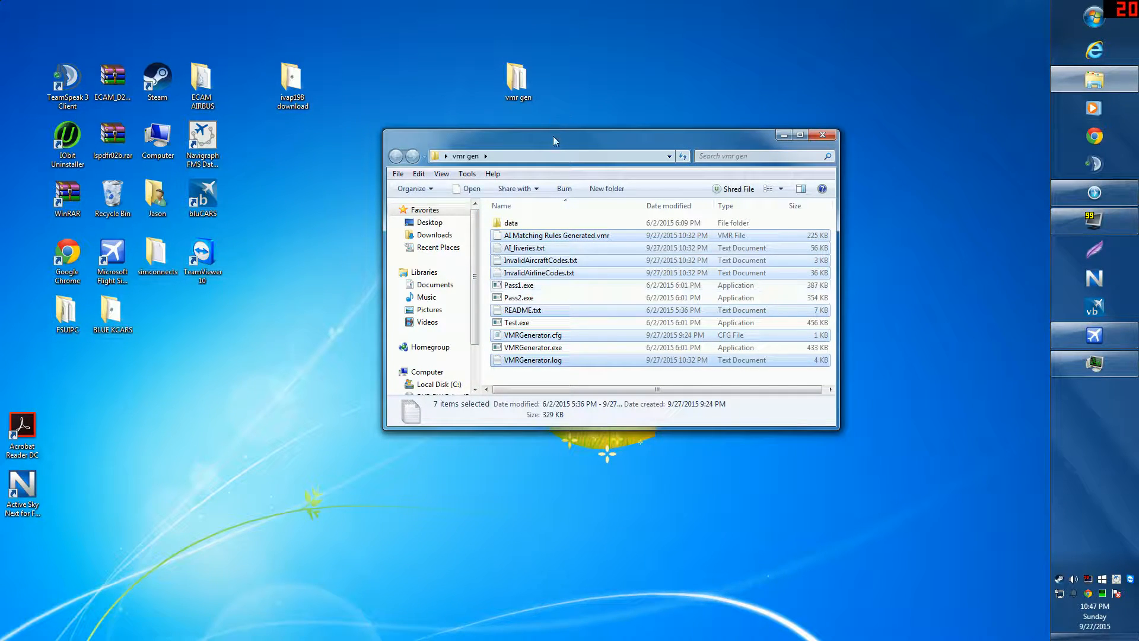
left_click(560, 349)
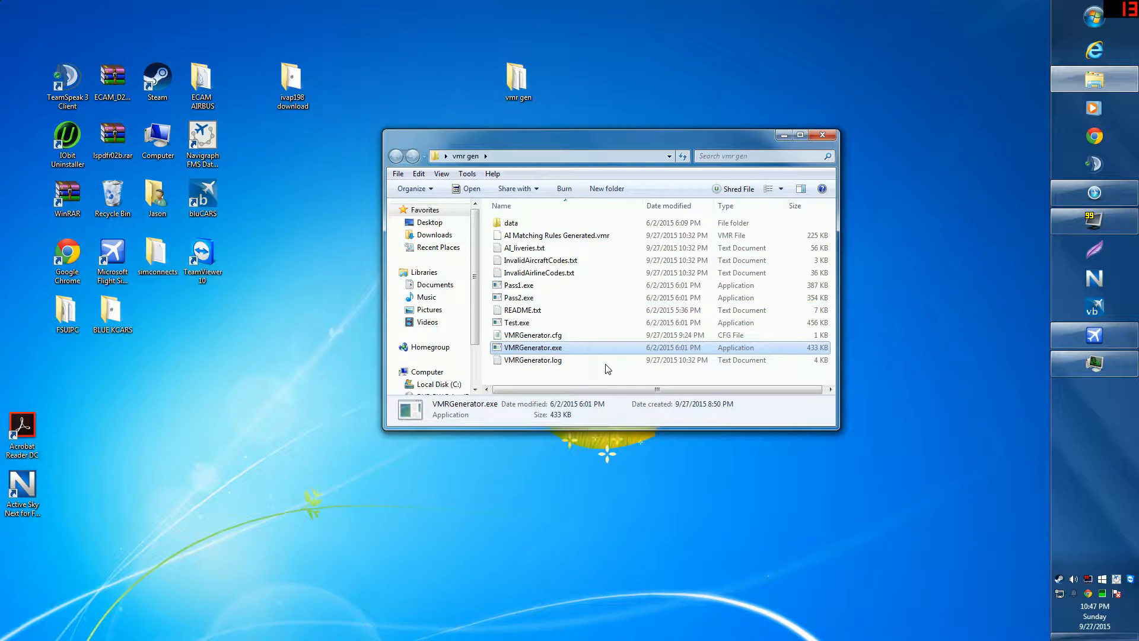
double_click(535, 349)
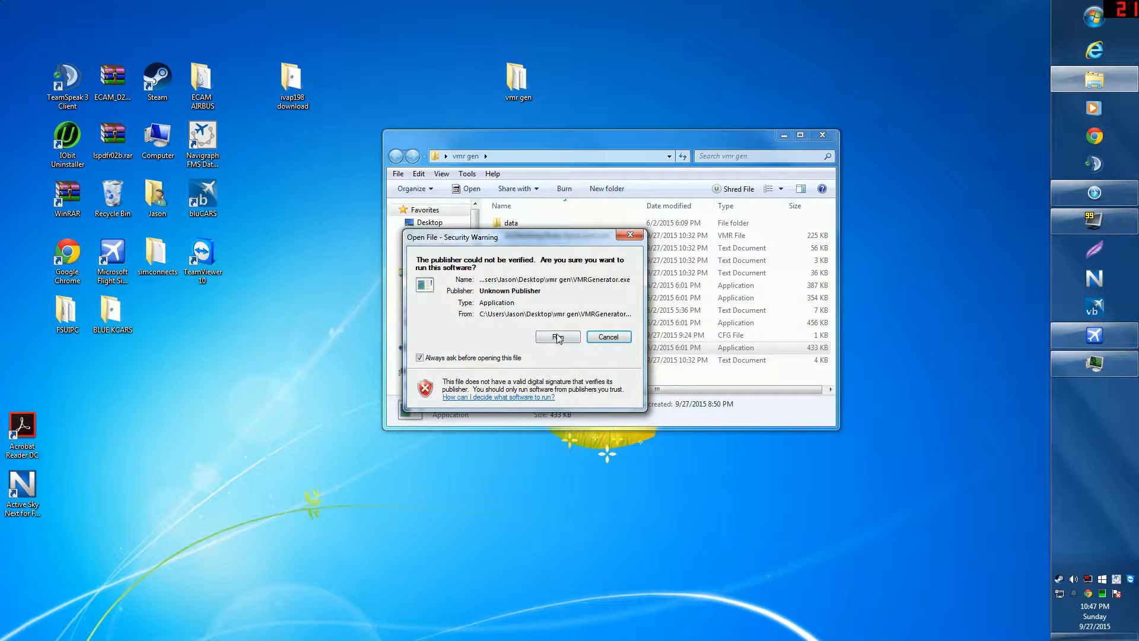
Step: Let VMRGenerator run to write 2741 rules, then close its console
left_click(556, 337)
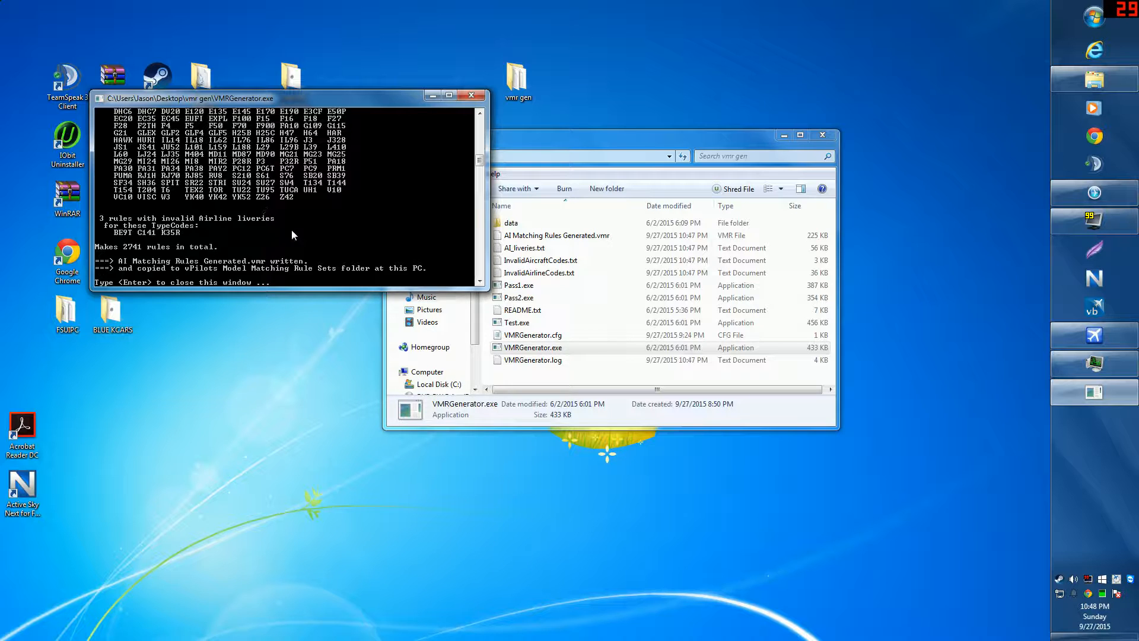
key("Return")
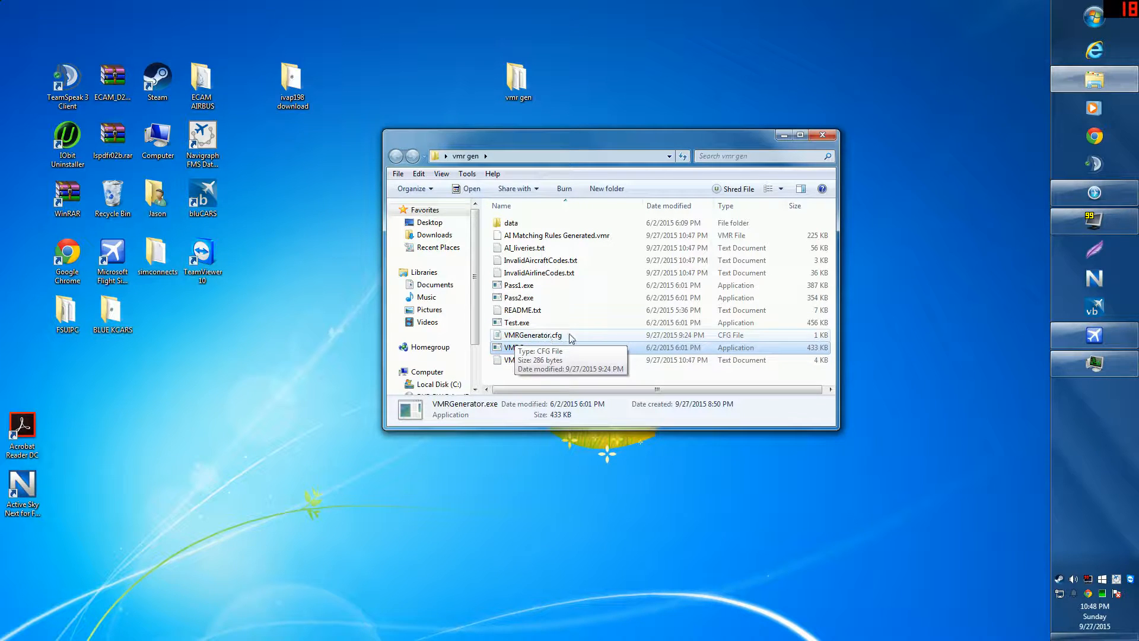
Step: View VMRGenerator.cfg in Notepad and check its FSX path C:\steam\steamapps\common\FSX
double_click(529, 337)
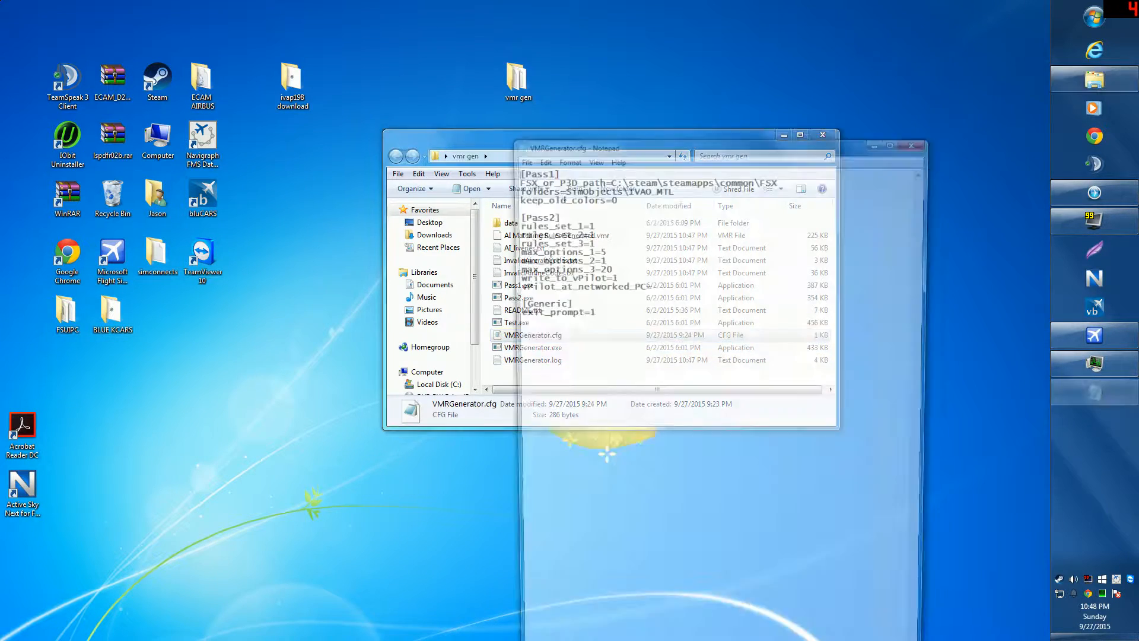
left_click(919, 139)
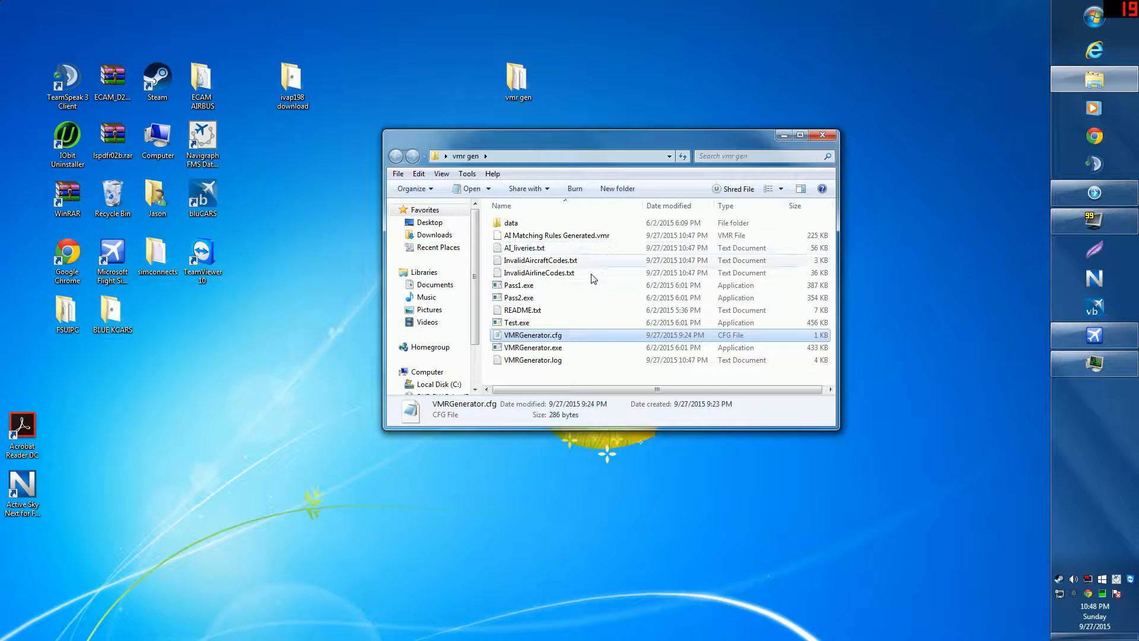
right_click(544, 337)
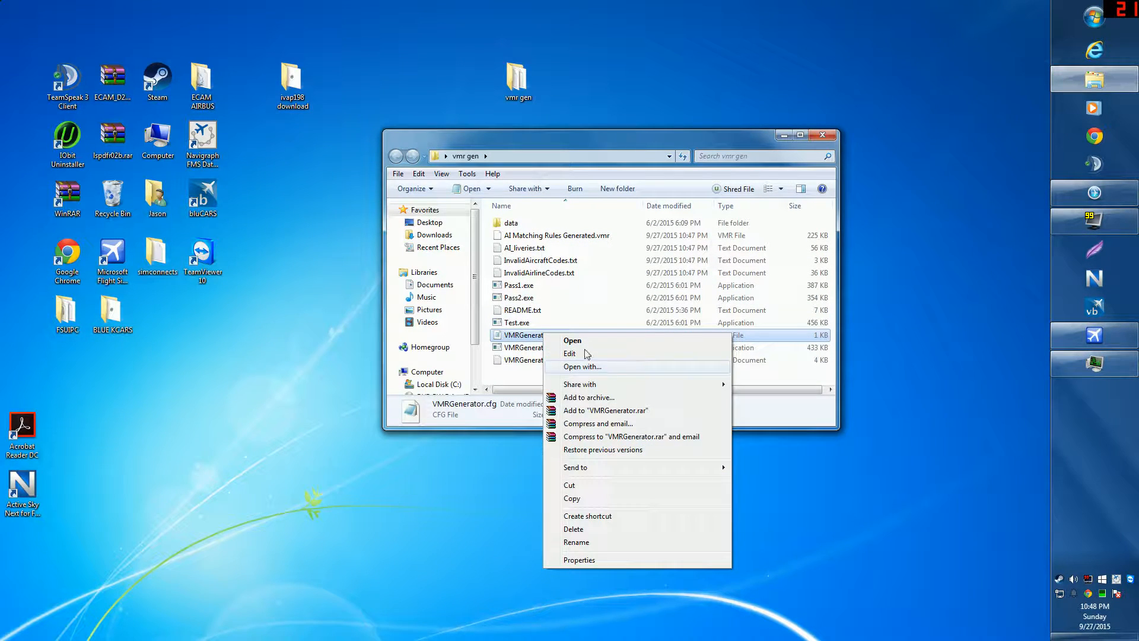
left_click(521, 343)
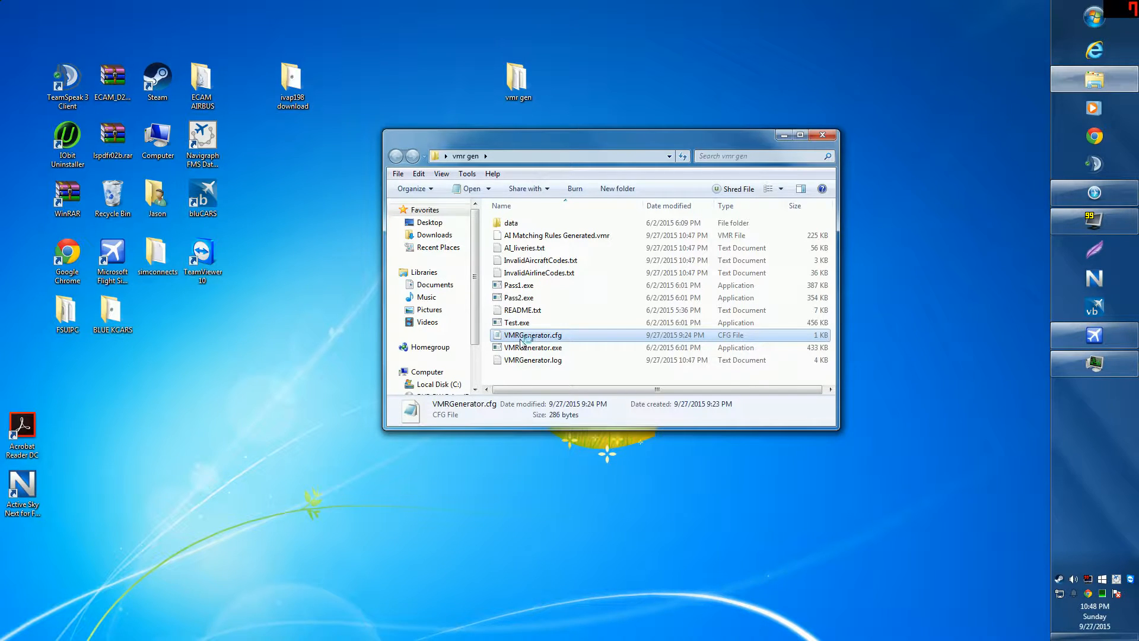
double_click(520, 341)
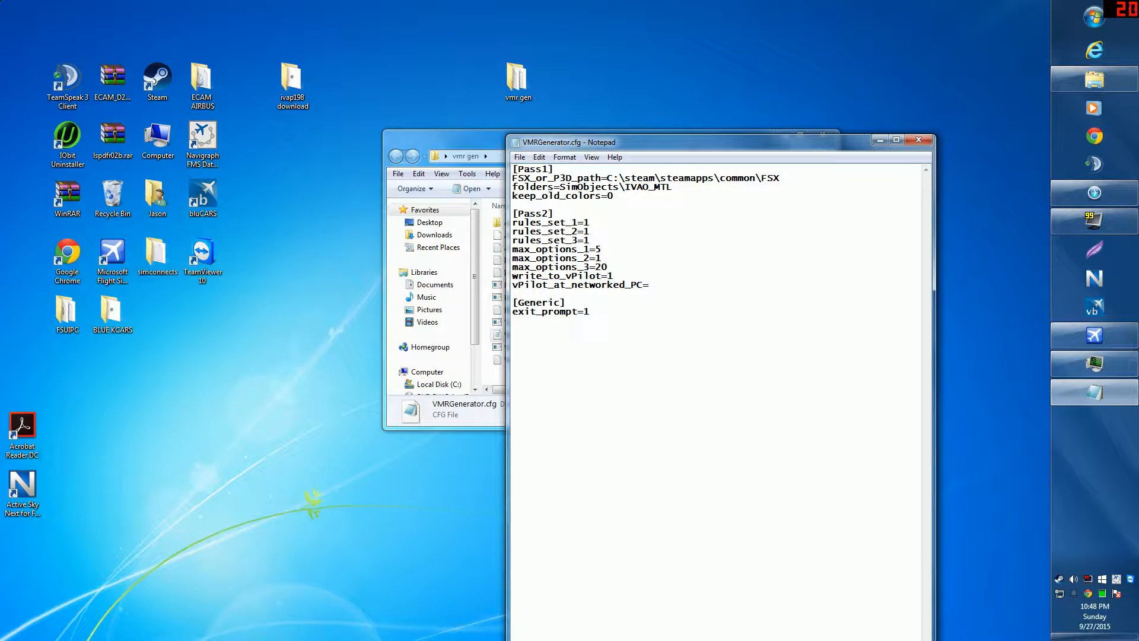
key("shift+Right")
key("shift+Right")
key("shift+Right")
key("shift+Right")
key("shift+Right")
key("shift+Right")
key("shift+Right")
key("shift+Right")
key("shift+Right")
key("shift+Right")
key("shift+Right")
key("shift+Right")
key("shift+Right")
key("shift+Right")
key("shift+Right")
key("shift+Right")
key("shift+Right")
key("shift+Right")
key("shift+Right")
key("shift+Right")
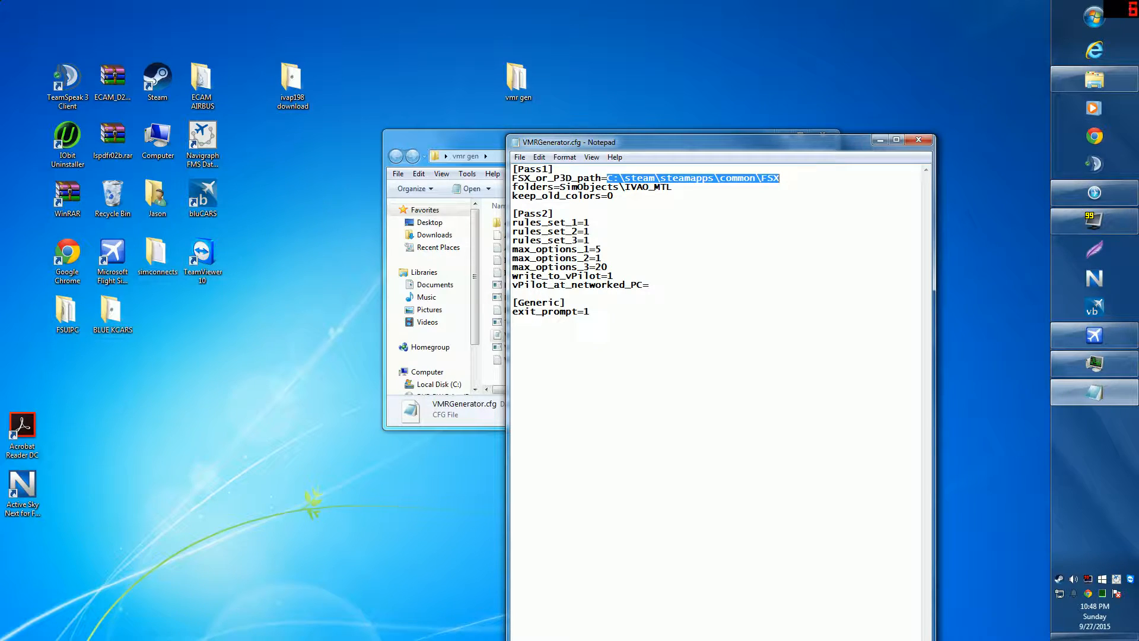
left_click(914, 139)
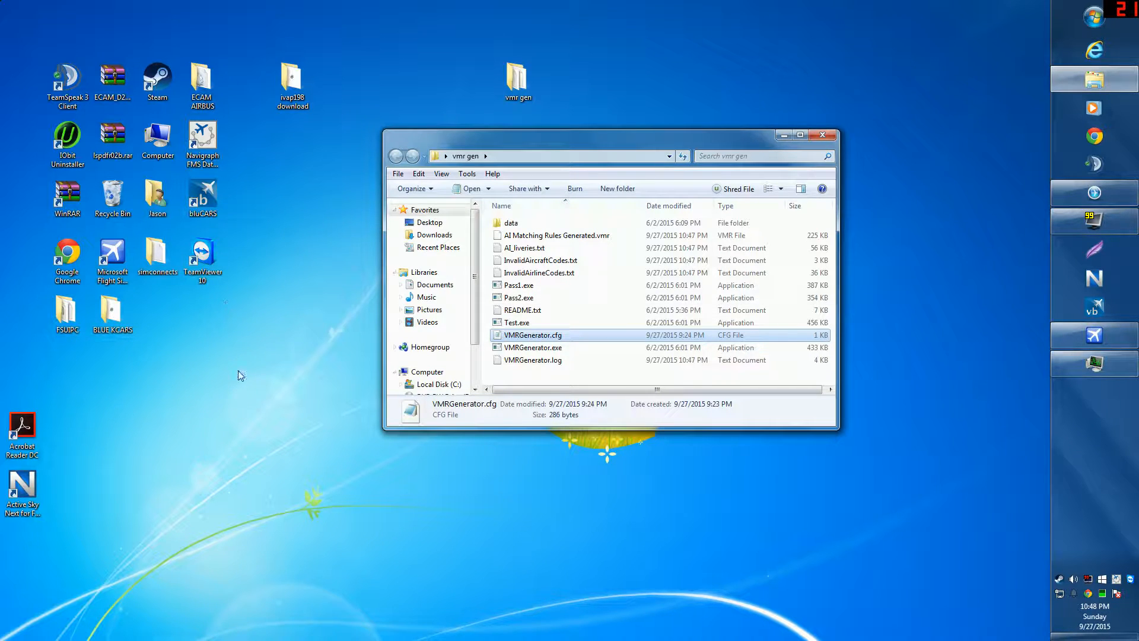
Step: Close the vmr gen window and move its desktop folder icon further left
left_click(828, 137)
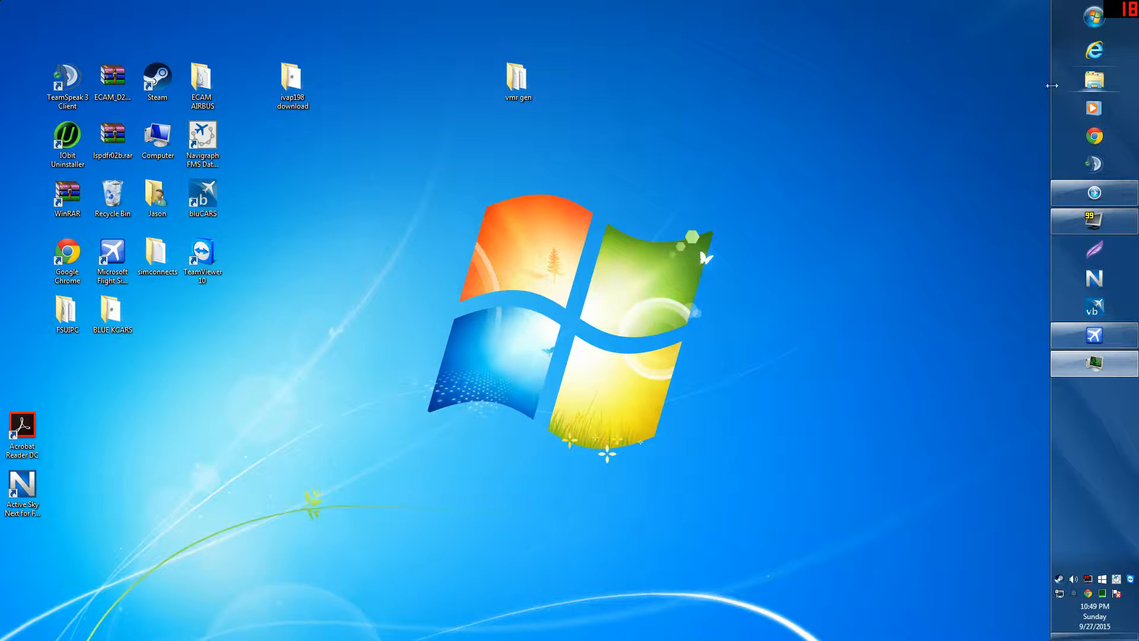
left_click_drag(517, 87, 401, 97)
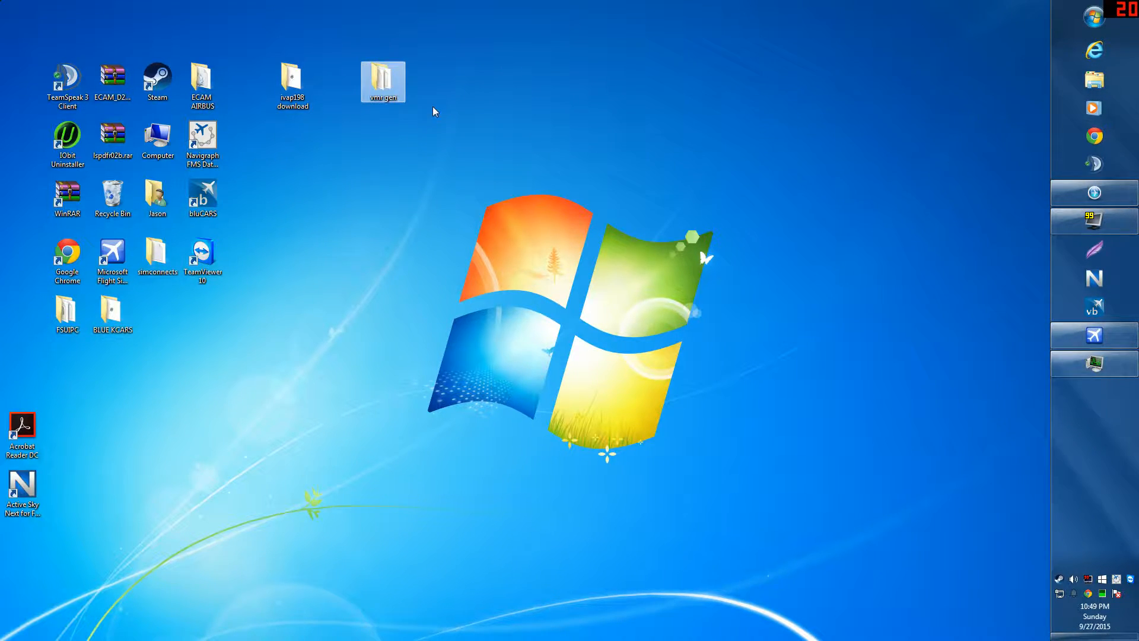
left_click(1077, 84)
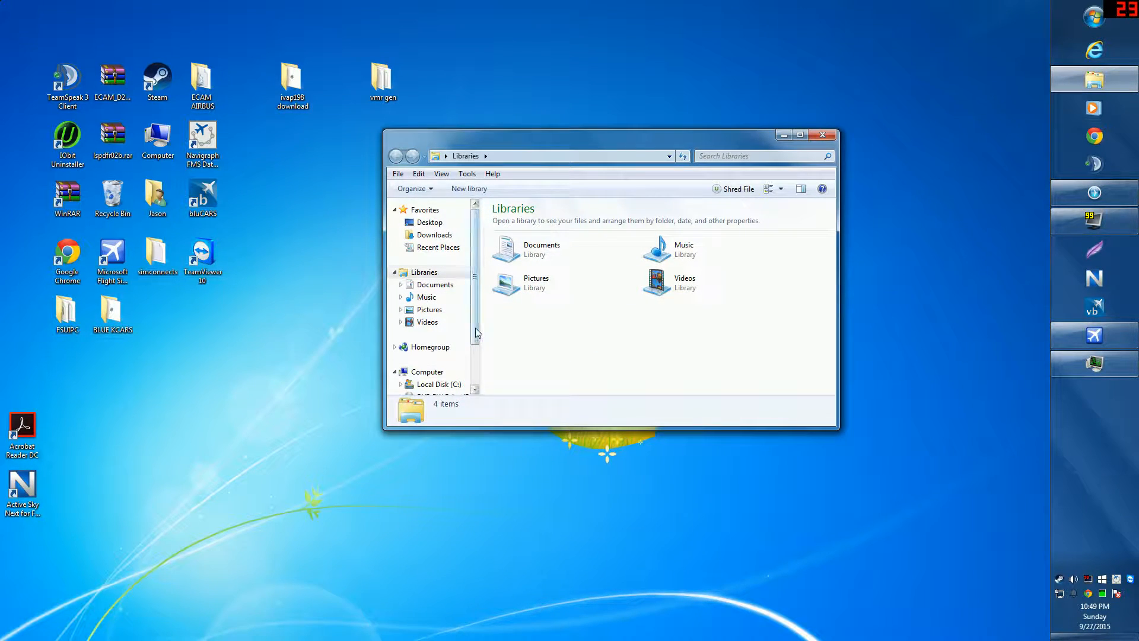
Step: Browse to C:\steam\steamapps\common\FSX and scroll through its 127 items
left_click_drag(475, 328, 475, 340)
left_click(439, 366)
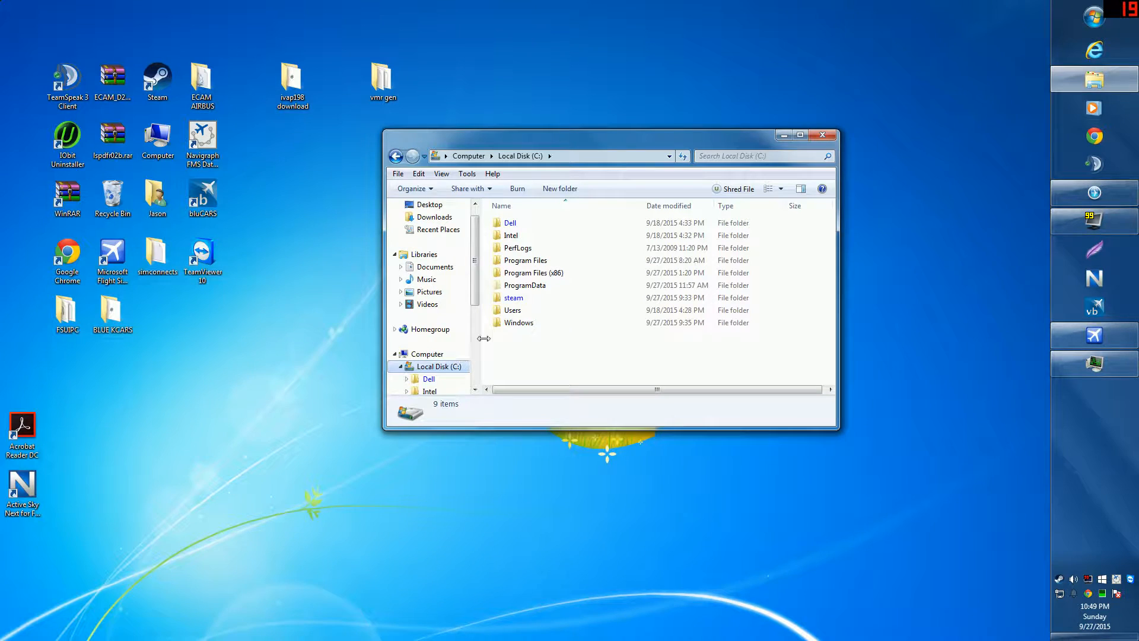
double_click(530, 297)
scroll(640, 329, "down", 3)
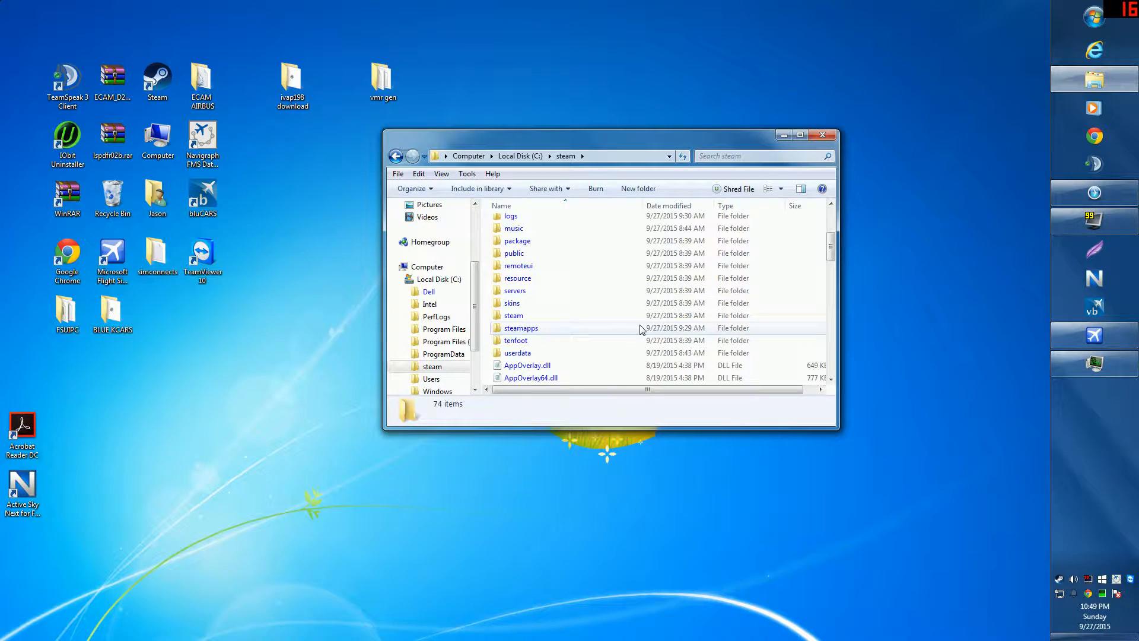
scroll(606, 333, "down", 6)
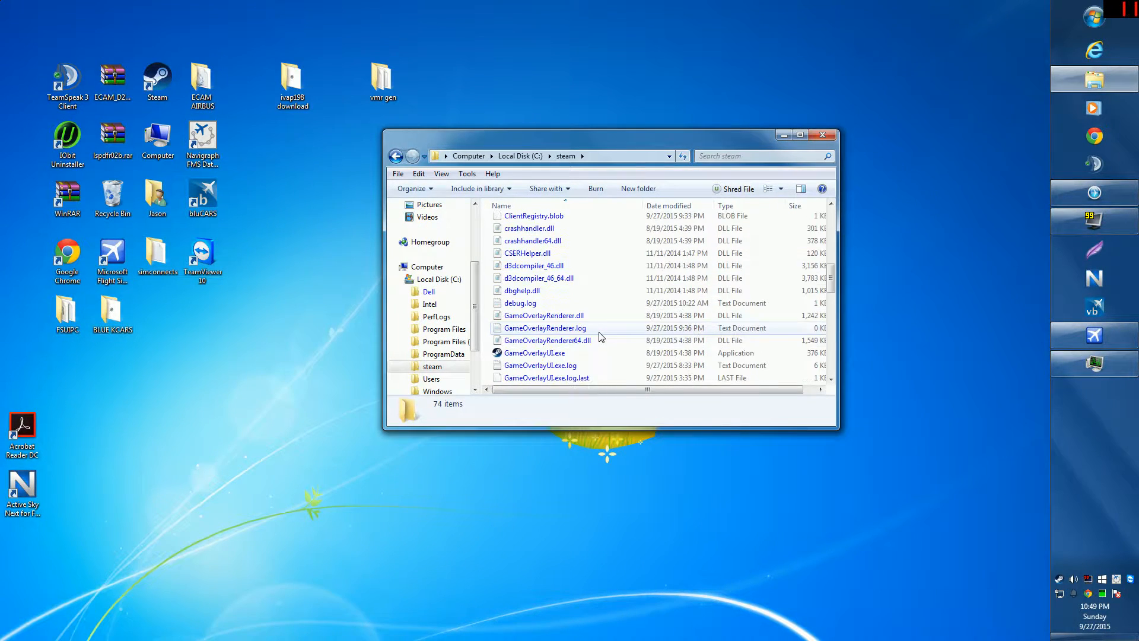
scroll(590, 329, "up", 3)
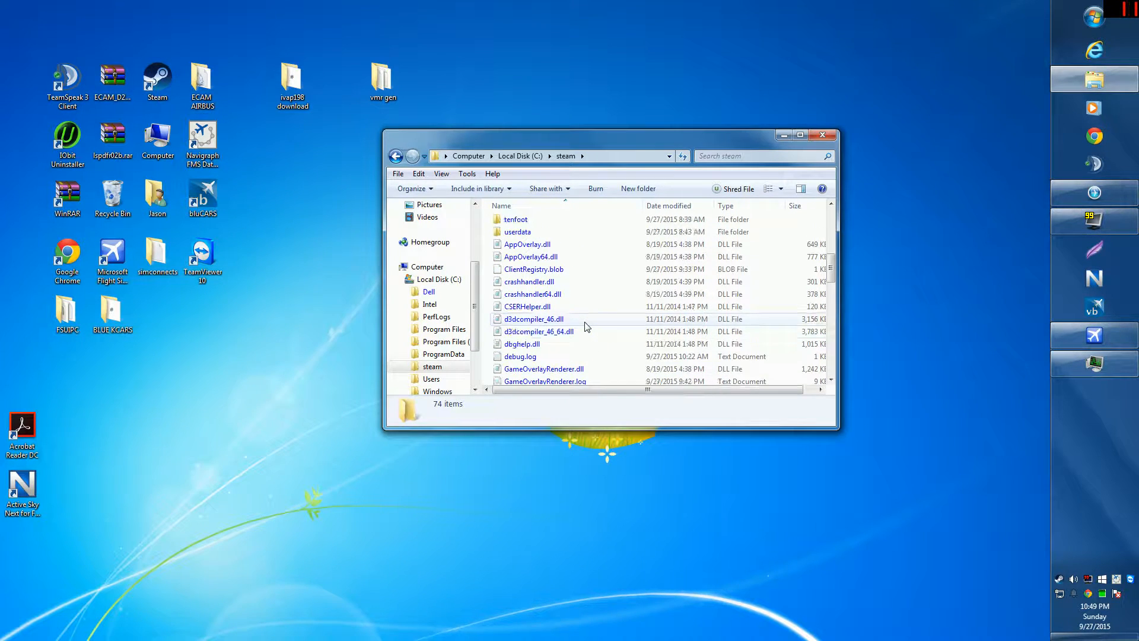
scroll(586, 326, "up", 3)
double_click(530, 261)
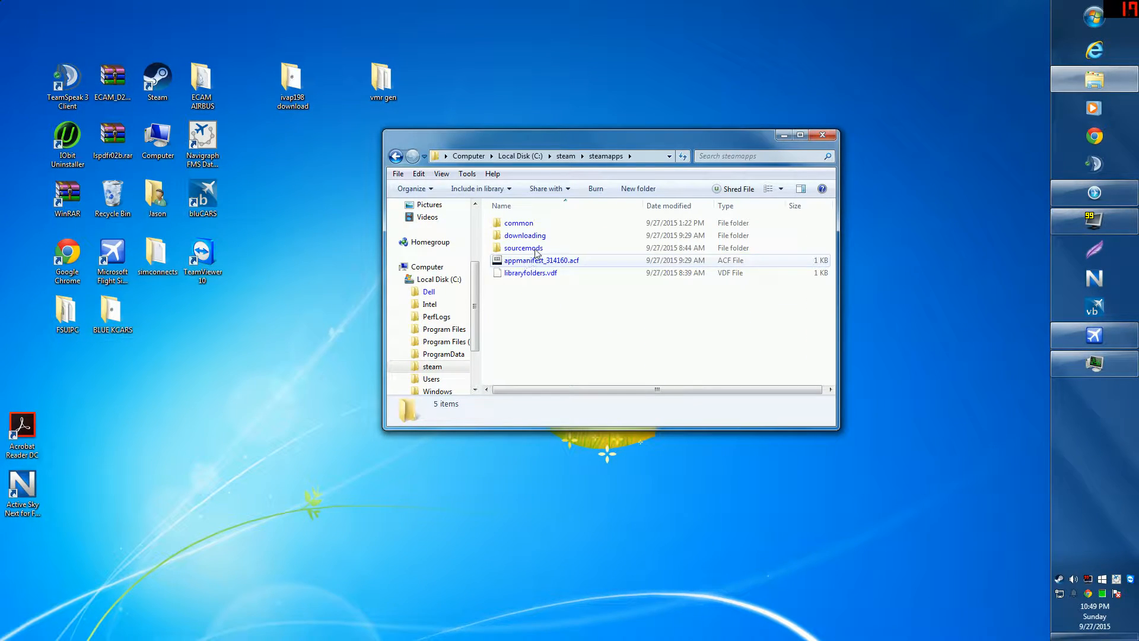
double_click(534, 223)
double_click(534, 224)
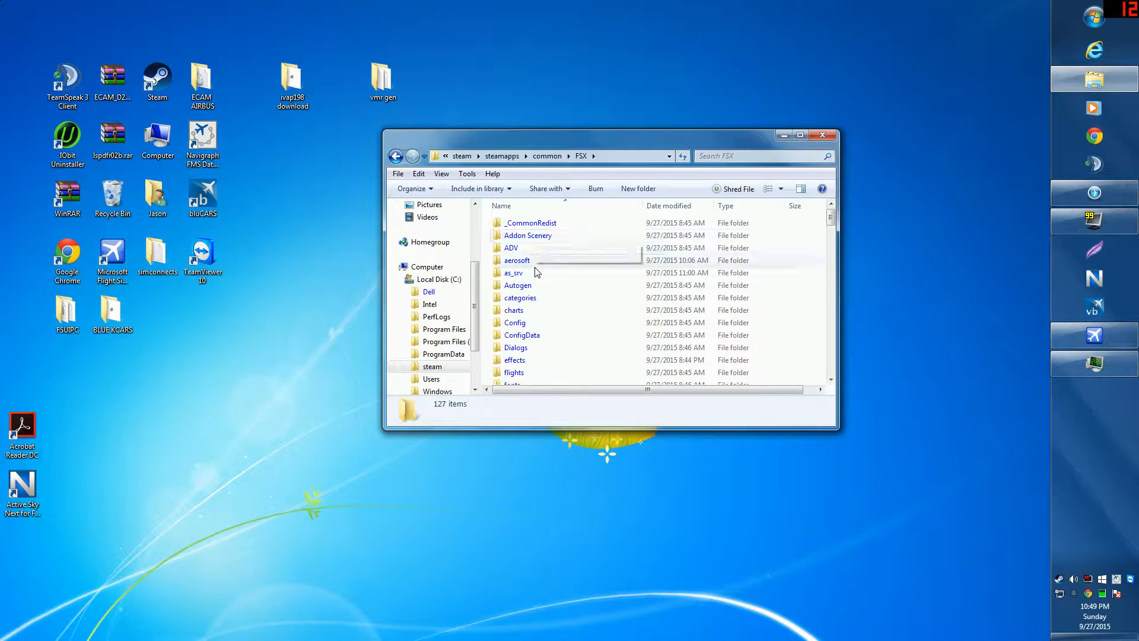
scroll(537, 272, "down", 12)
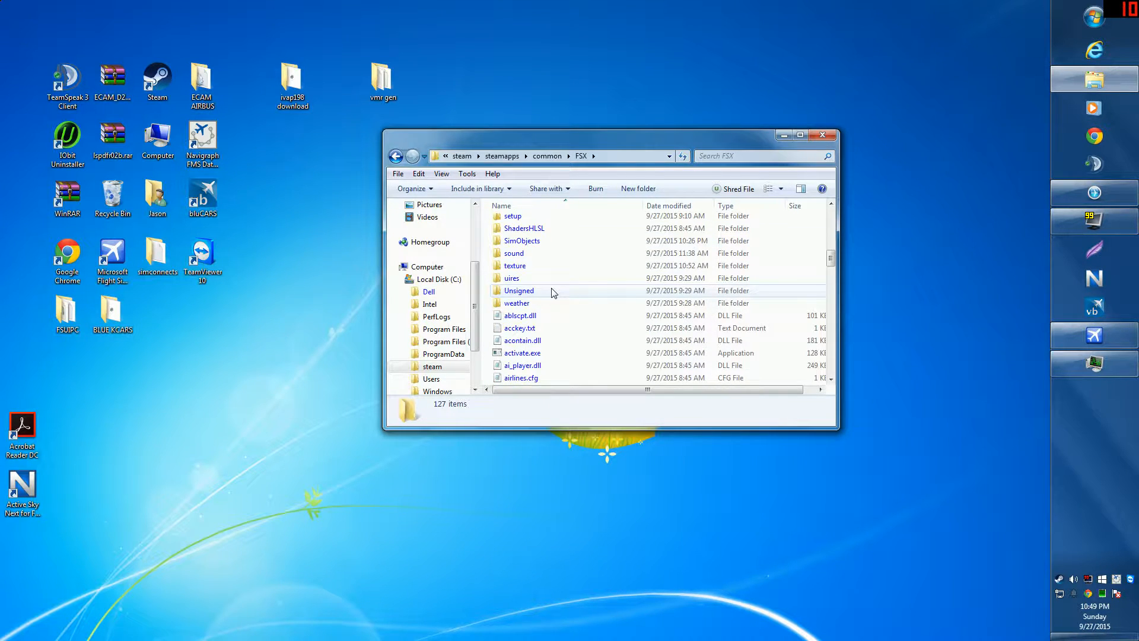
scroll(551, 291, "down", 12)
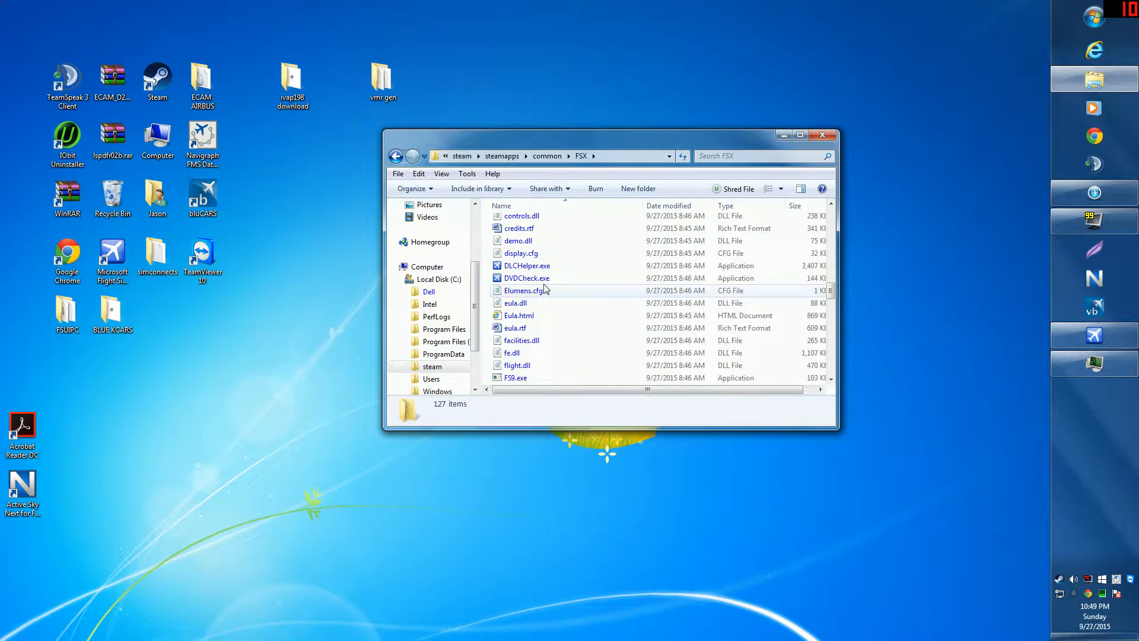
scroll(522, 339, "down", 1)
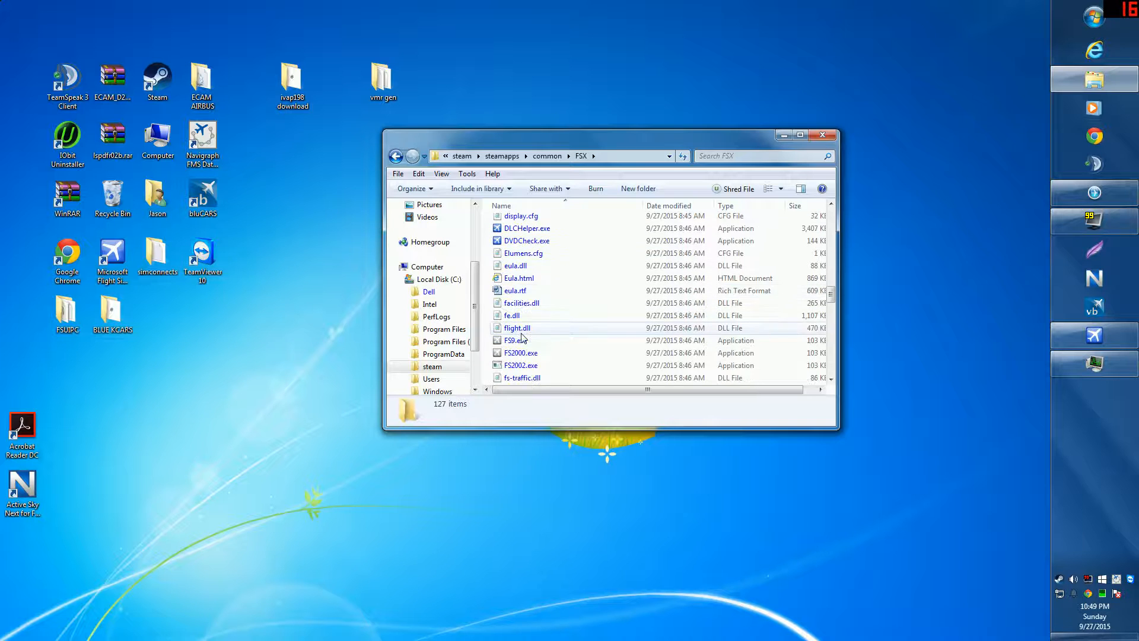
scroll(522, 338, "down", 2)
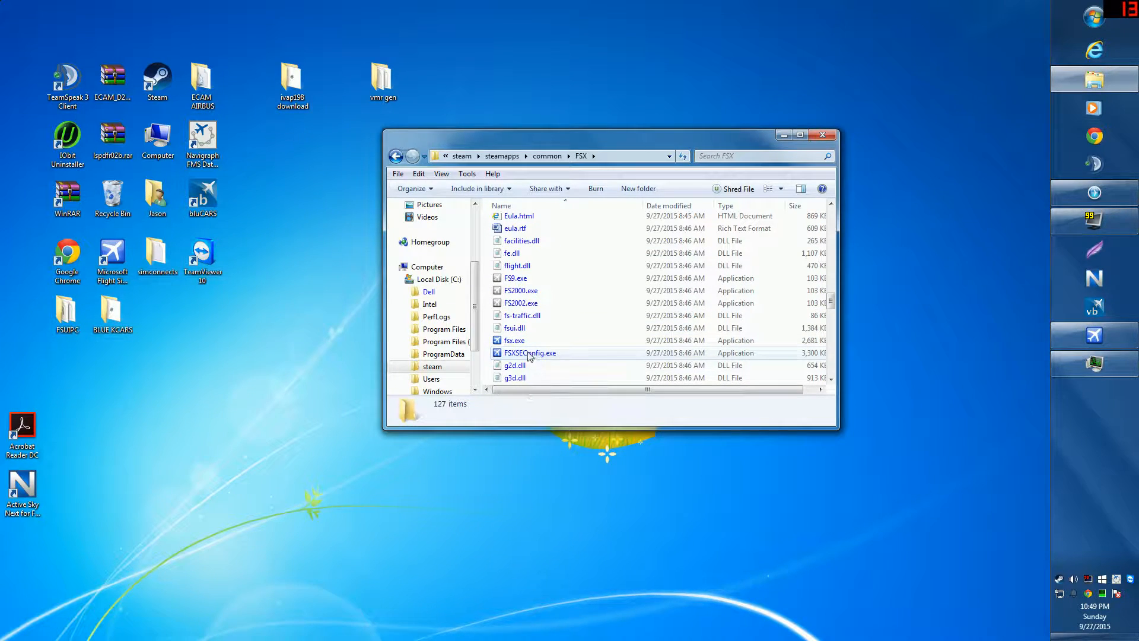
Step: Confirm in fsx.exe Properties that its location is C:\steam\steamapps\common\FSX
right_click(522, 343)
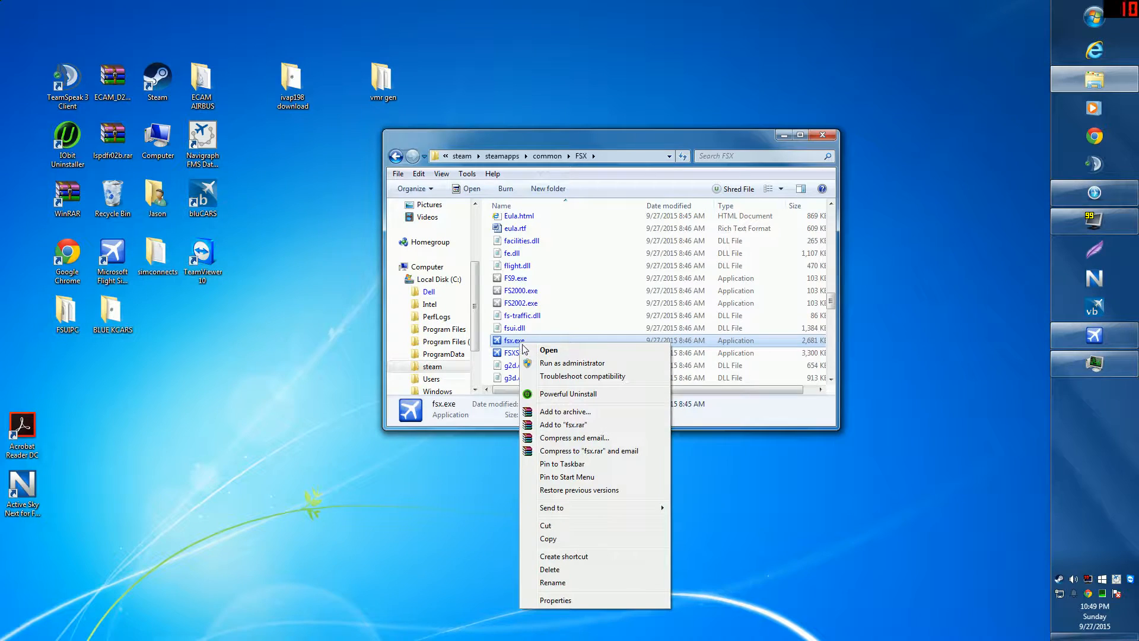
left_click(578, 599)
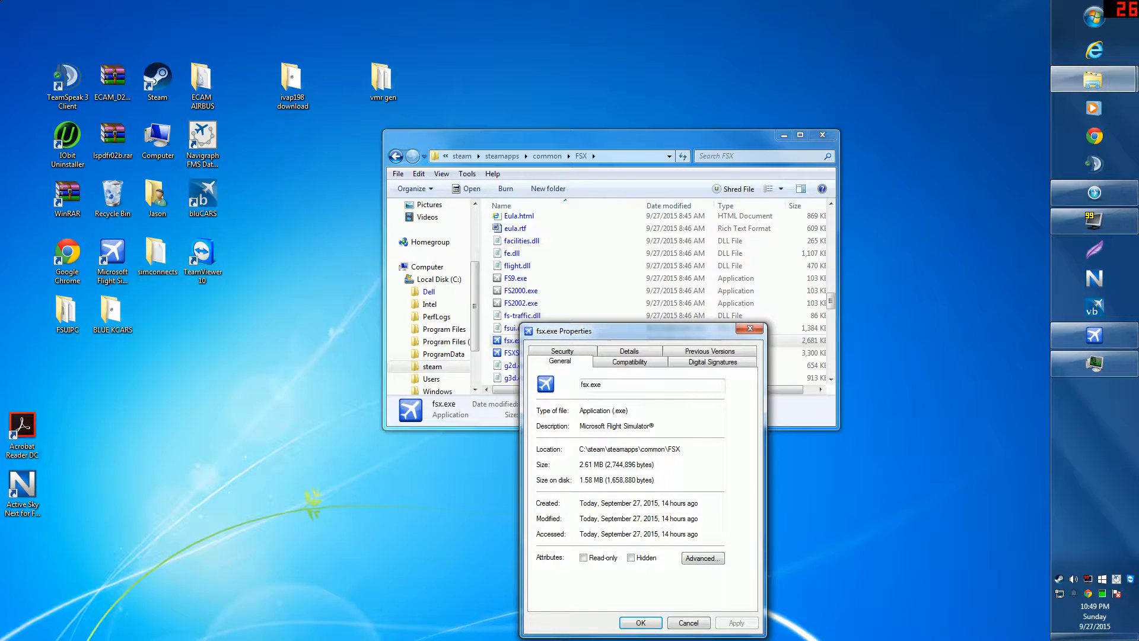
left_click_drag(681, 449, 594, 450)
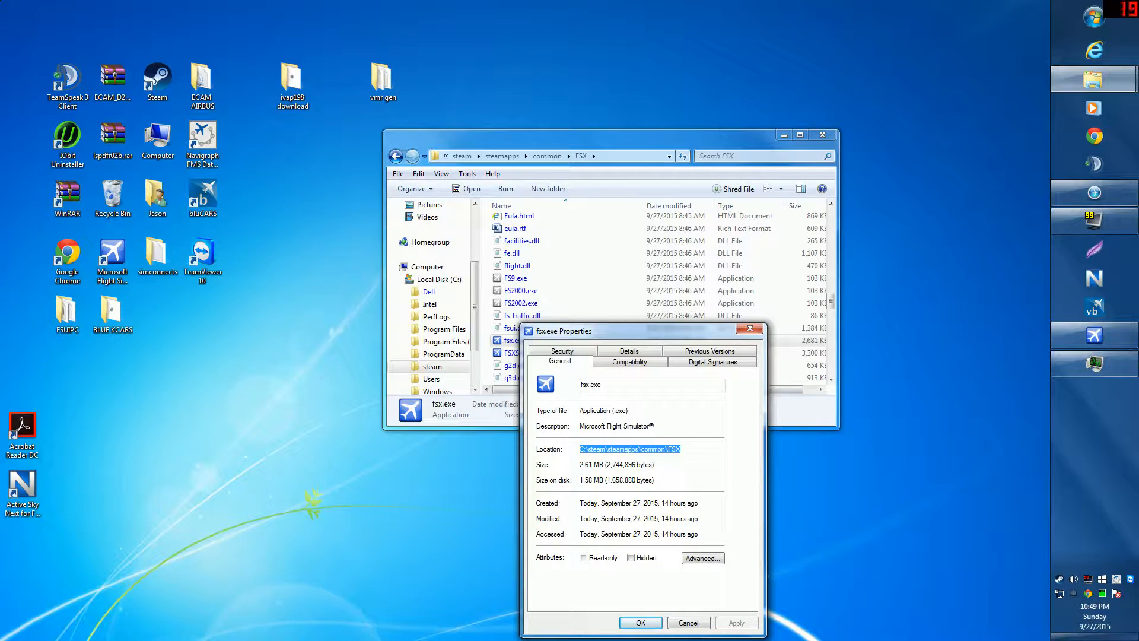
left_click(750, 330)
left_click(822, 135)
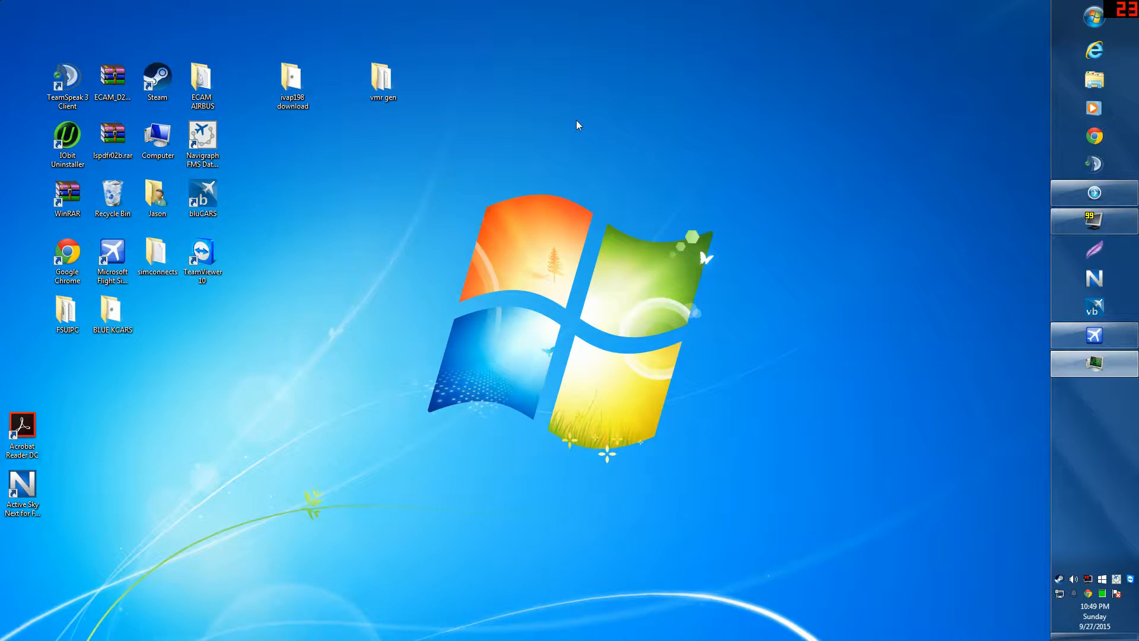
Step: Reopen VMRGenerator.cfg from the vmr gen folder in Notepad and exit without changes
double_click(382, 80)
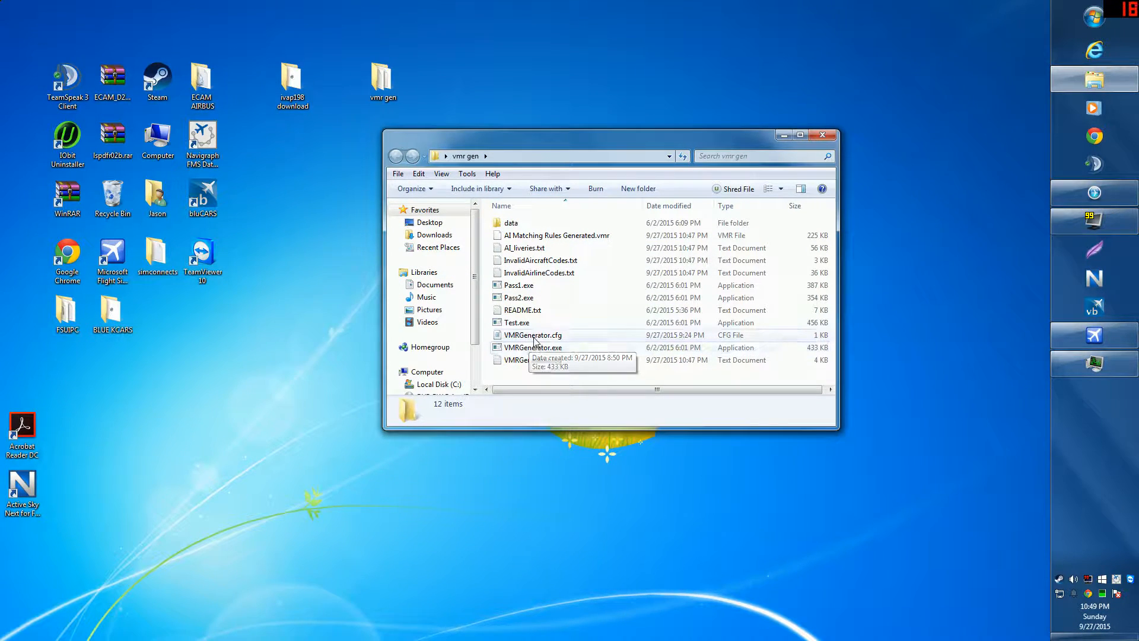
double_click(534, 336)
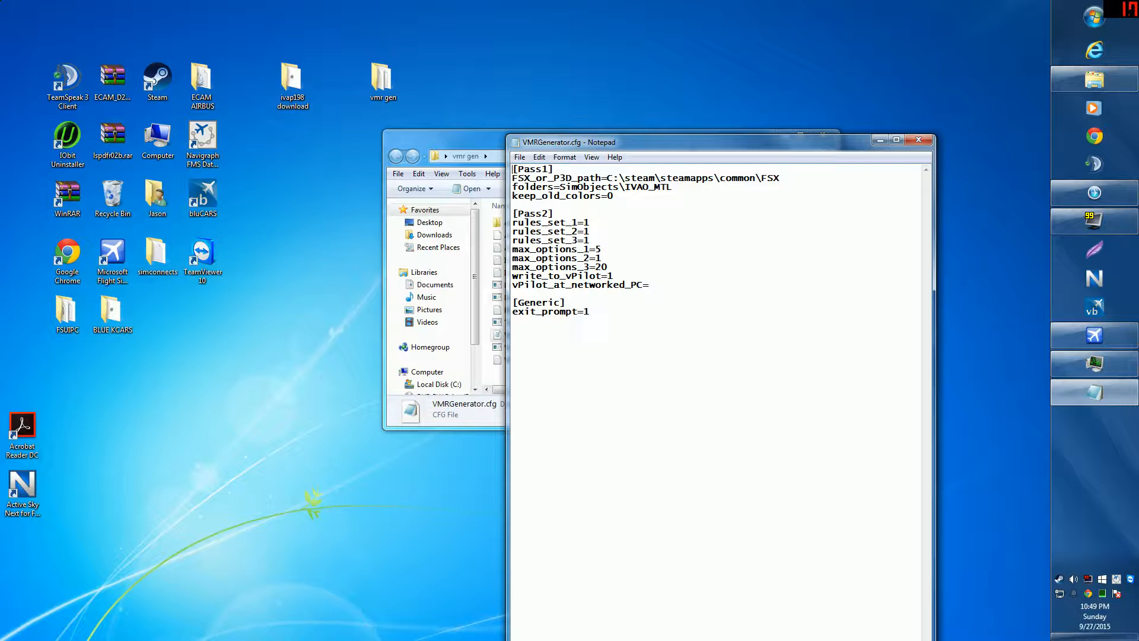
left_click(520, 157)
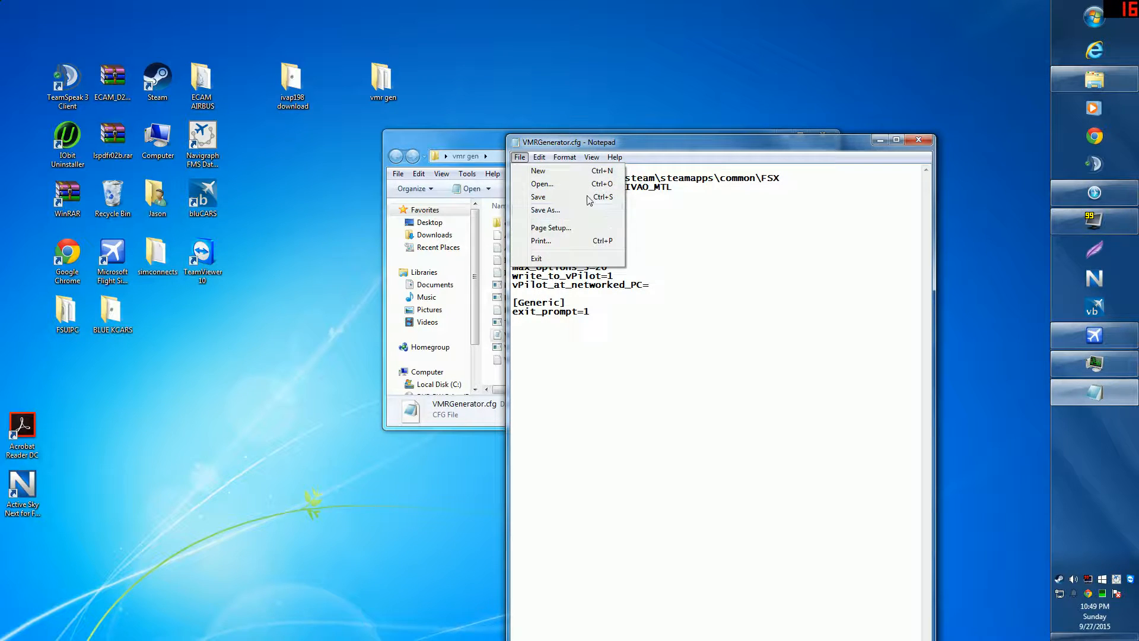
left_click(918, 139)
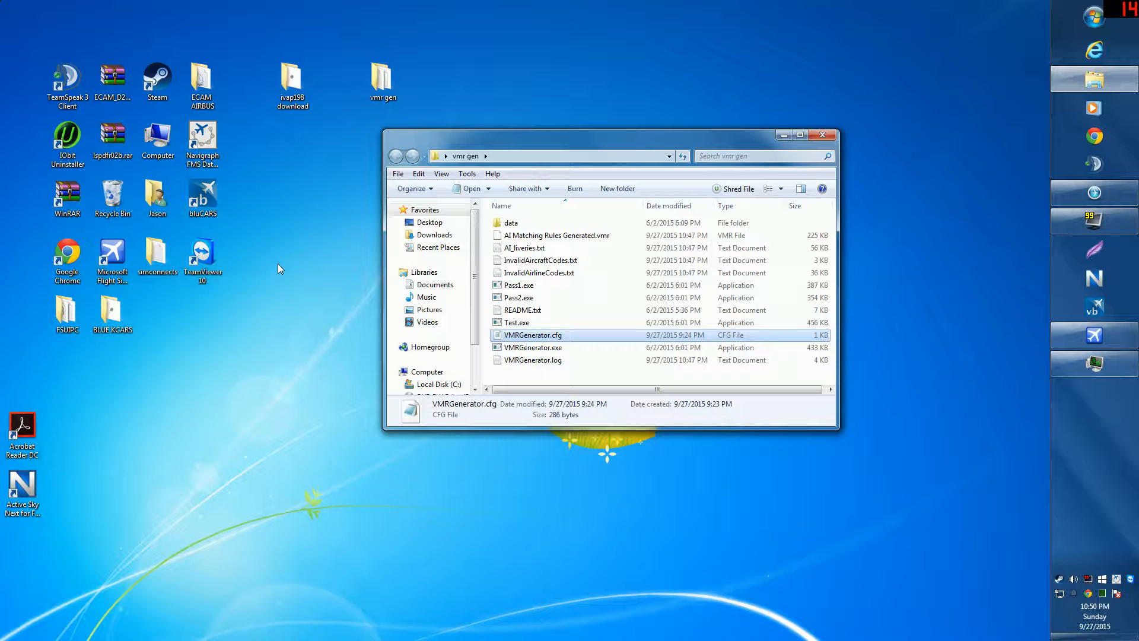
Step: Remove the old AI Matching Rules Generated rule set in vPilot's Model Matching settings
left_click(816, 137)
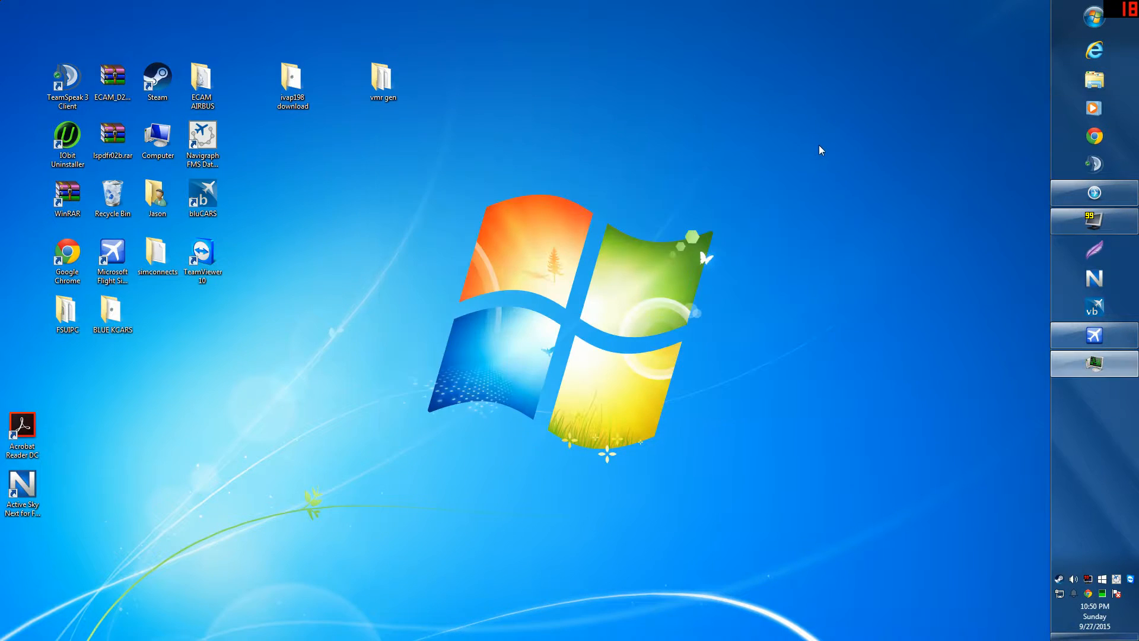
left_click(1059, 189)
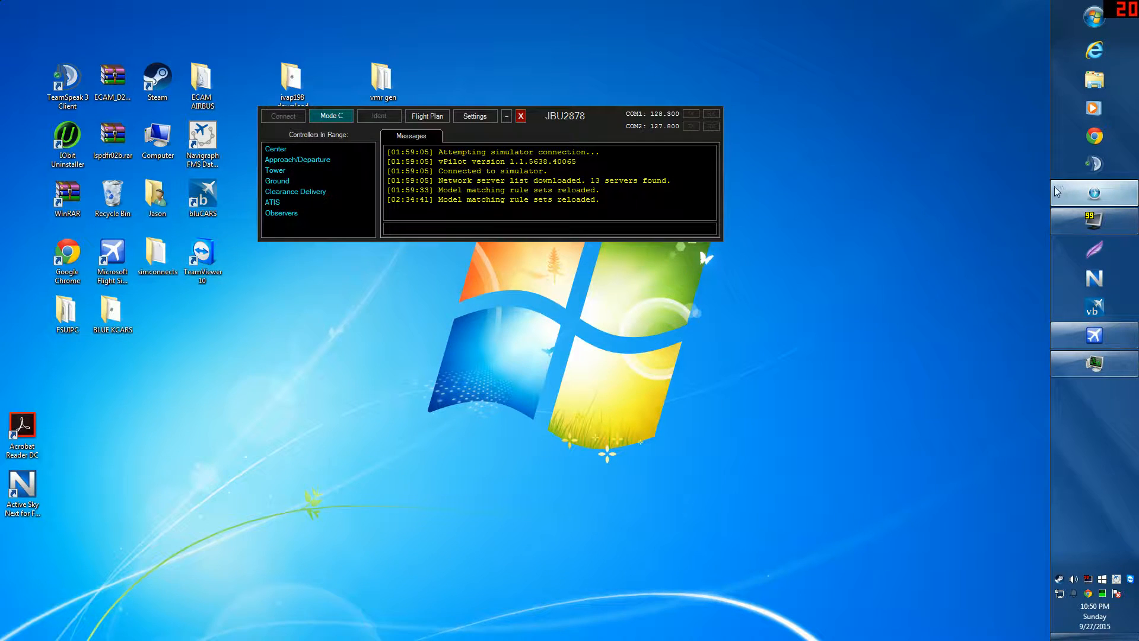
left_click(485, 117)
left_click(402, 83)
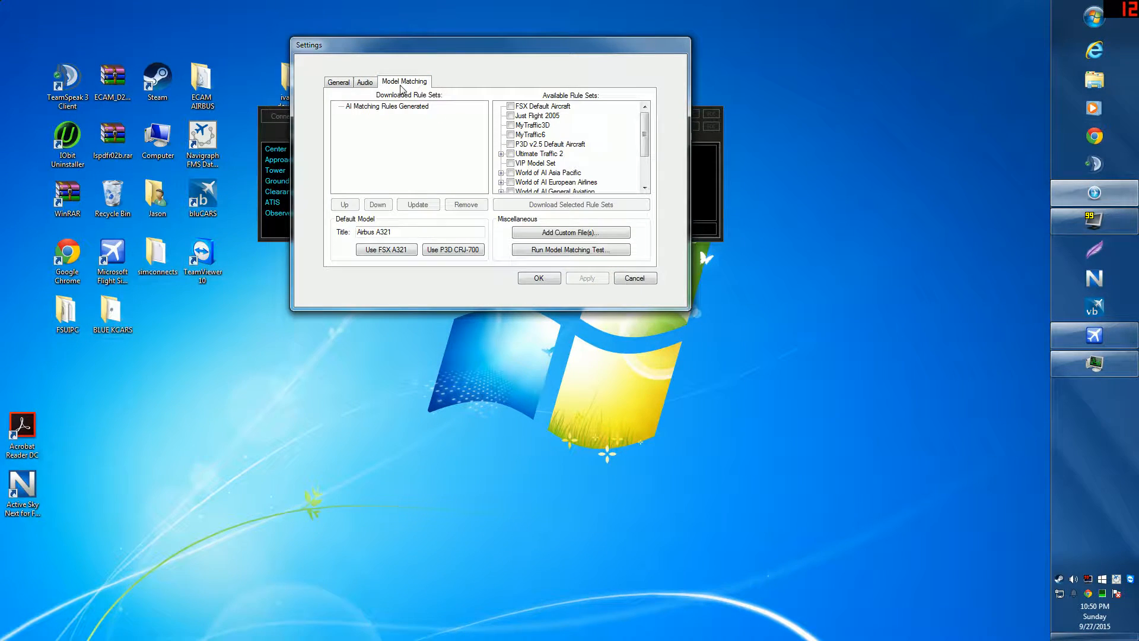
left_click(390, 107)
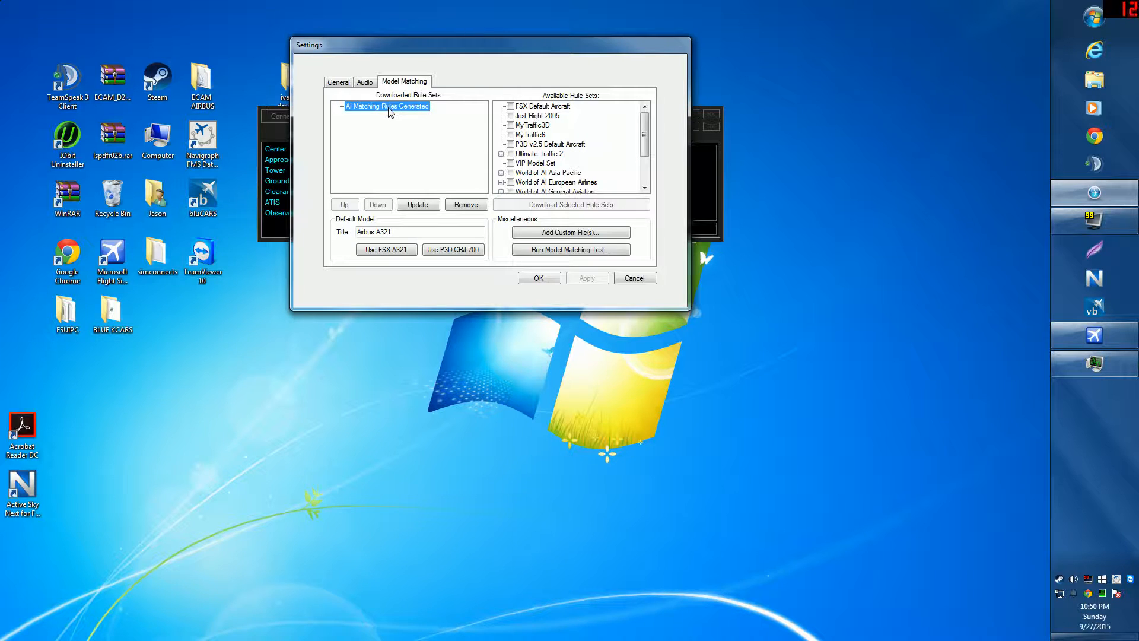
left_click(460, 203)
left_click(549, 368)
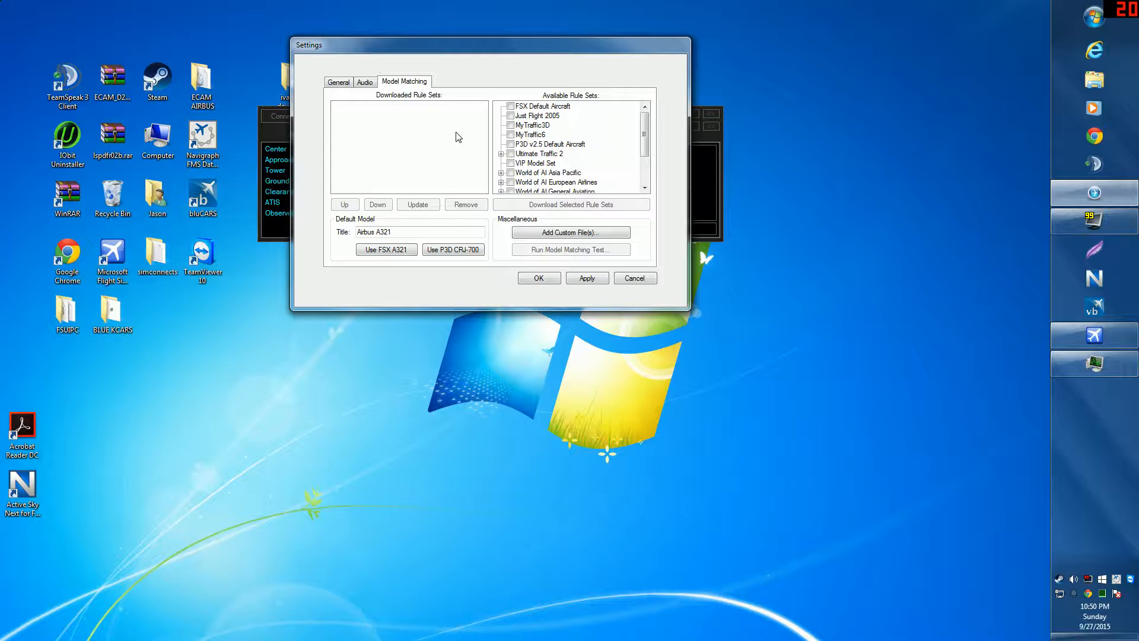
Step: Add AI Matching Rules Generated.vmr as a custom rule set, apply, and save
left_click(565, 232)
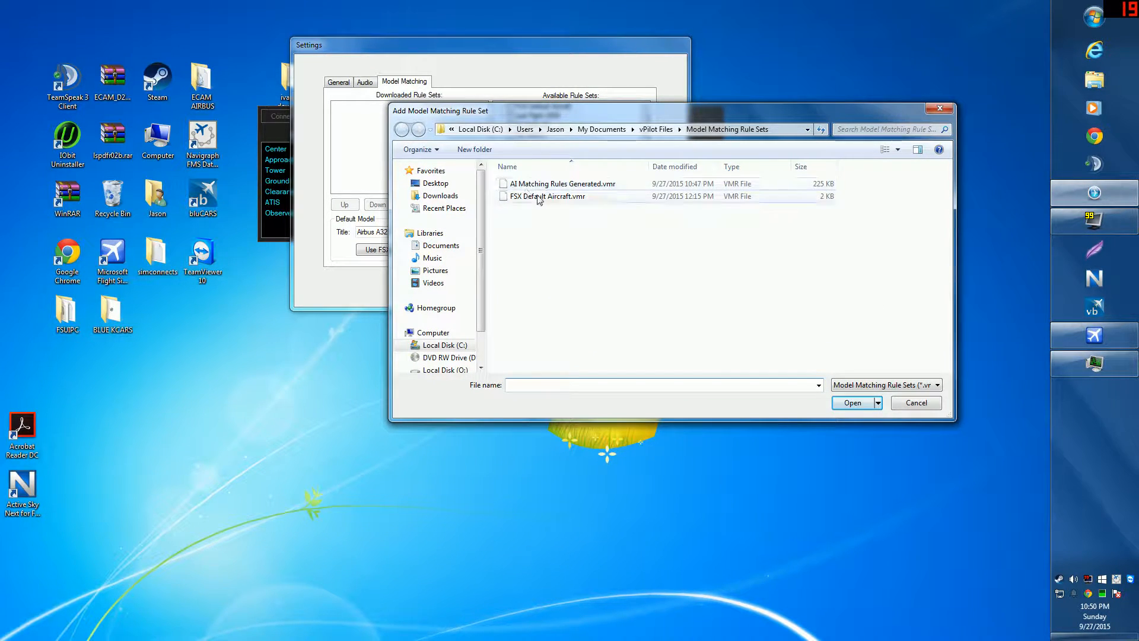
left_click(522, 185)
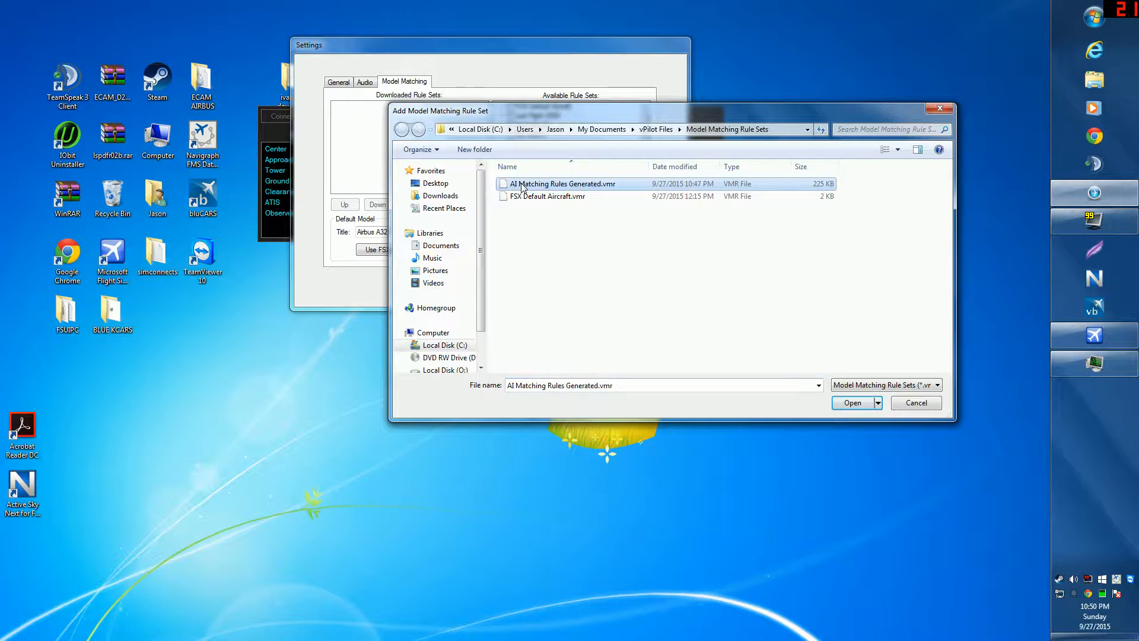
left_click(851, 403)
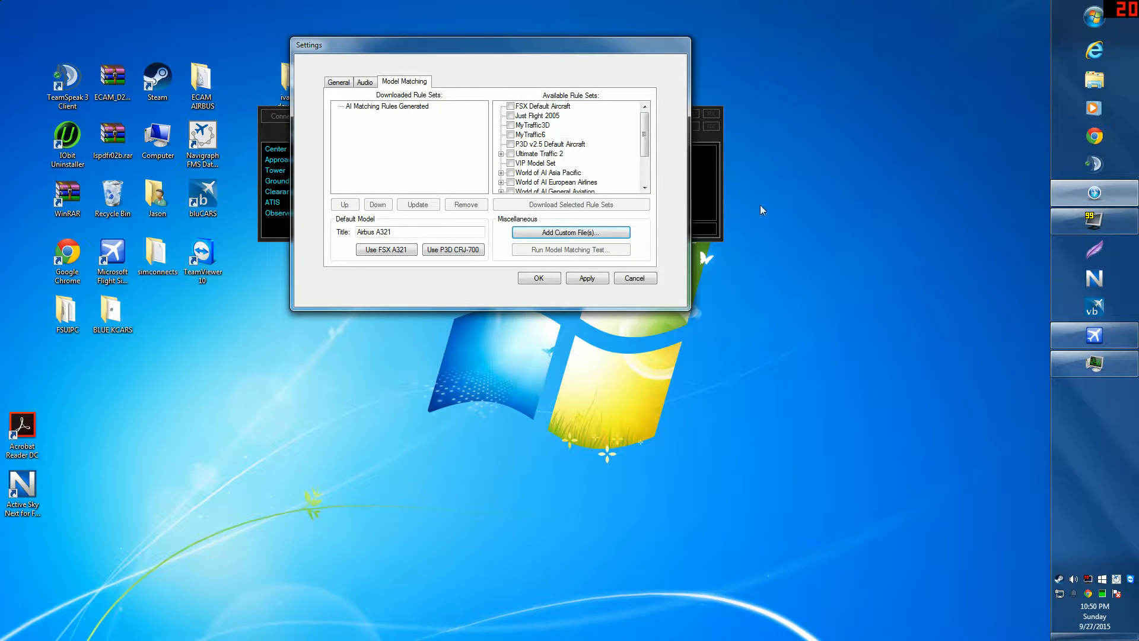
left_click(586, 278)
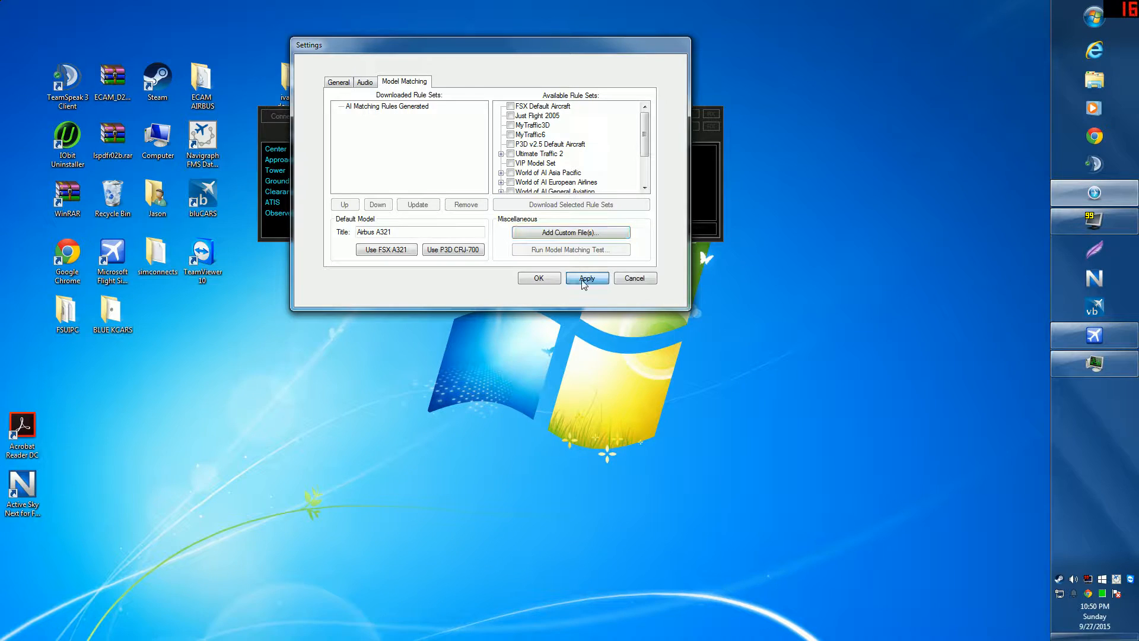
left_click(539, 279)
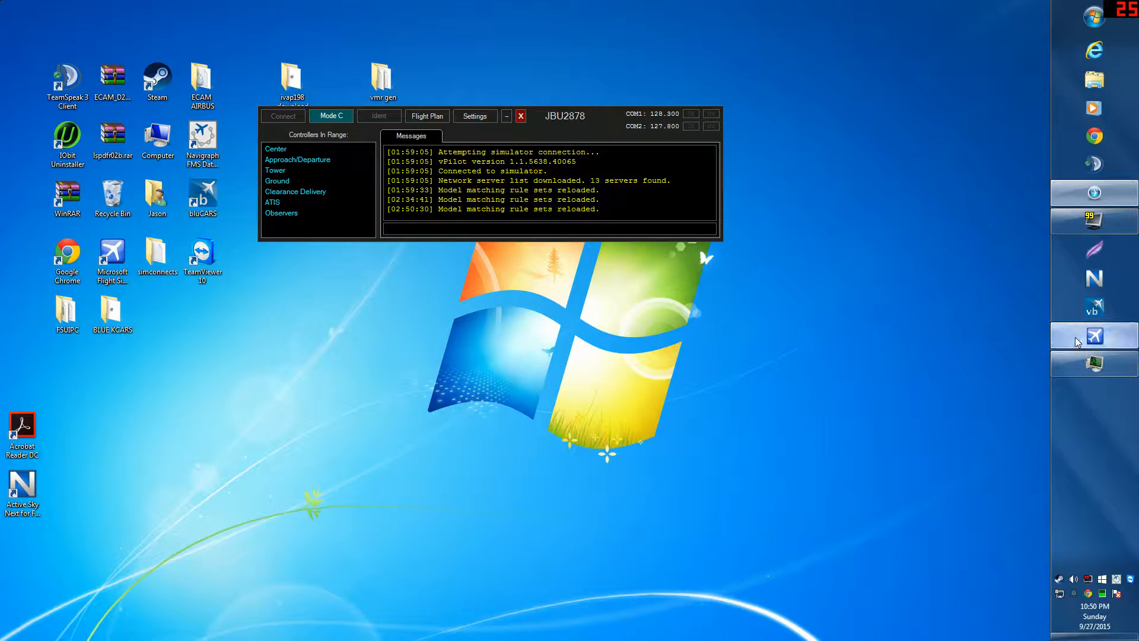
Step: Glance at the simulator launcher, then open and close the Model Matching test window
left_click(1094, 336)
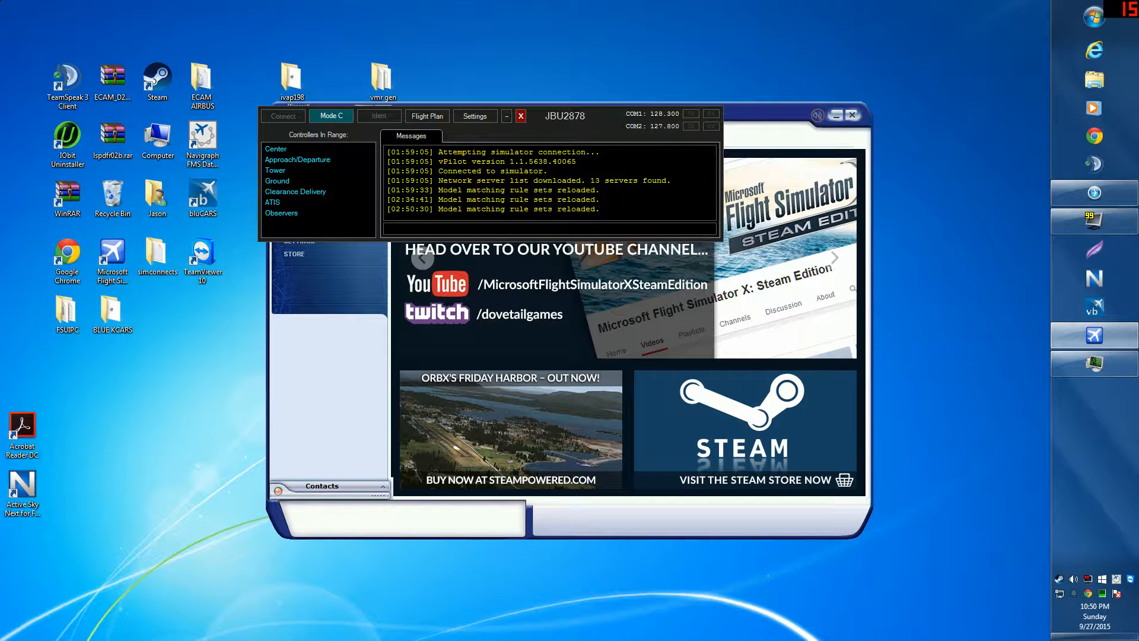
left_click(833, 116)
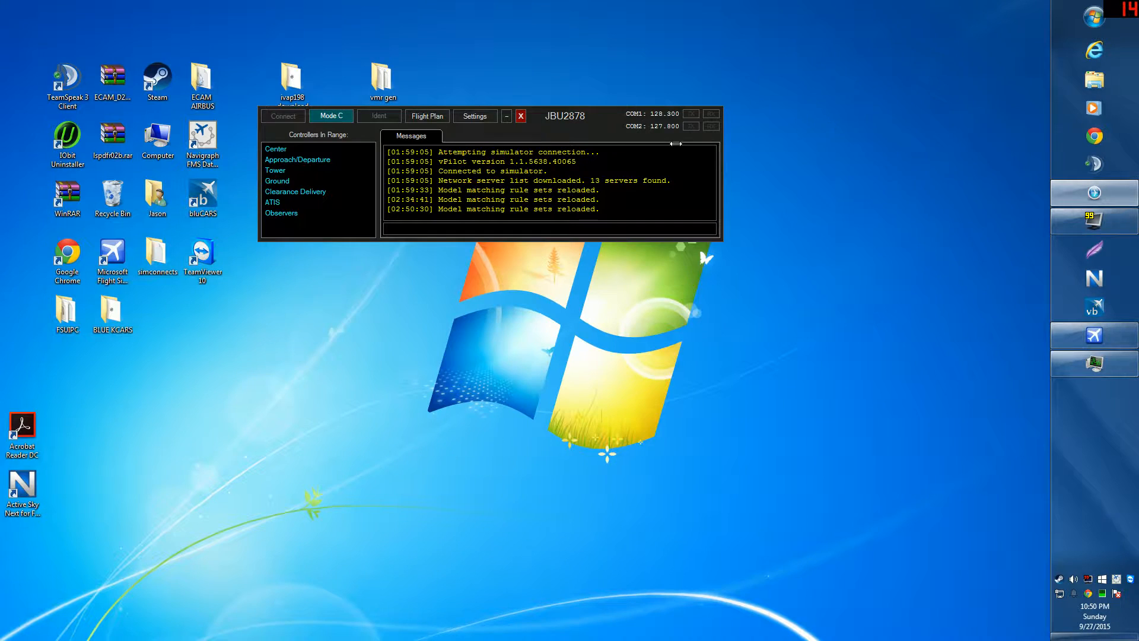
left_click(478, 117)
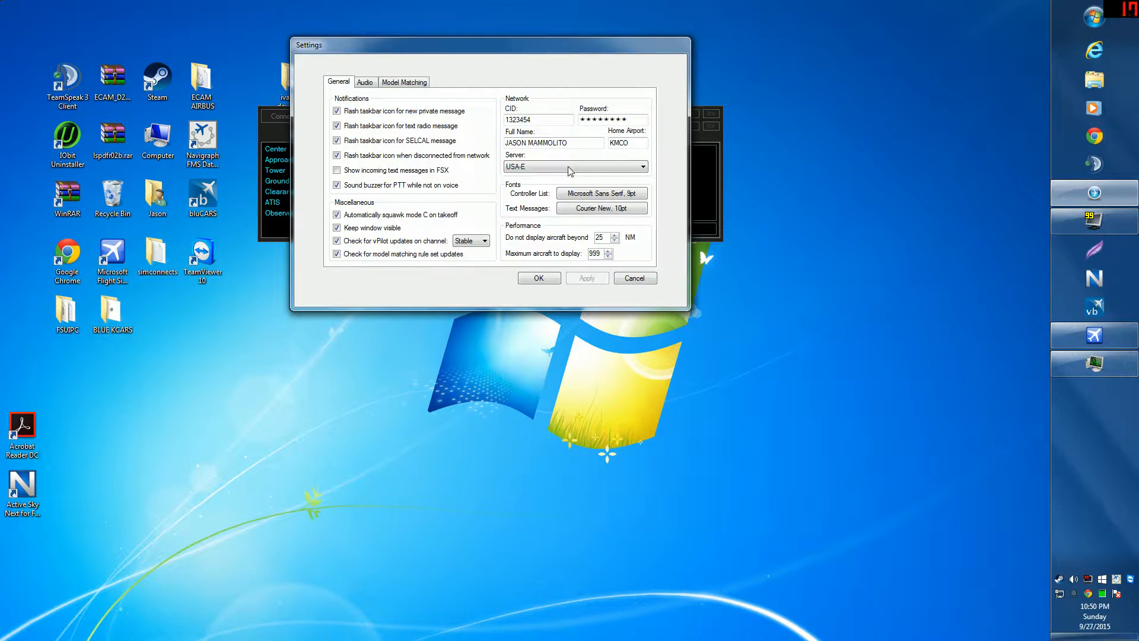
left_click(401, 83)
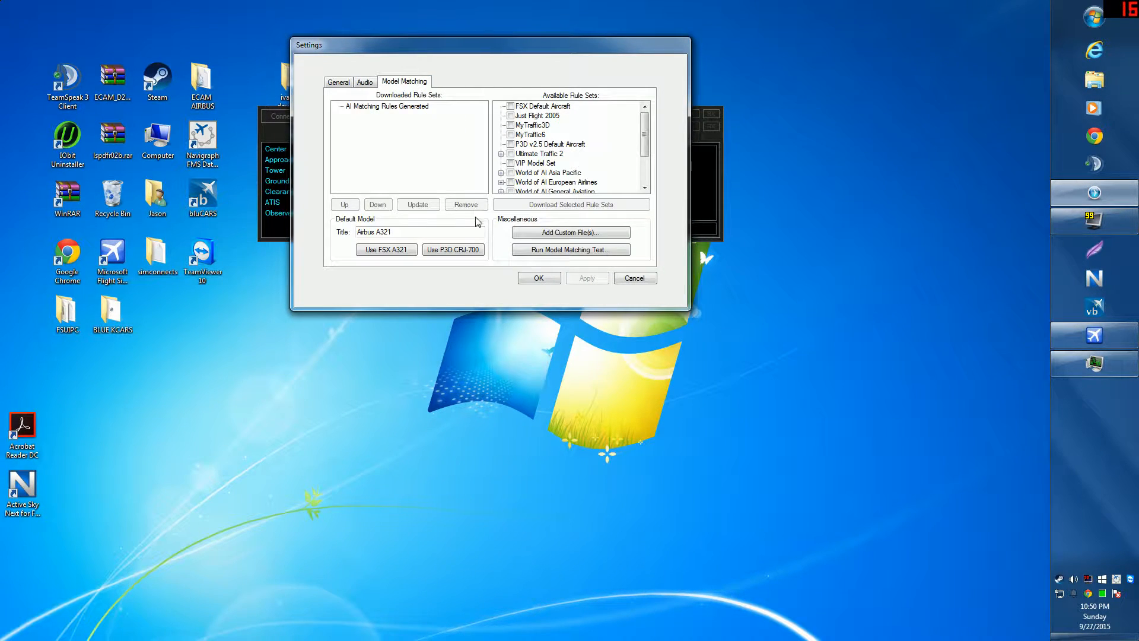
left_click(571, 249)
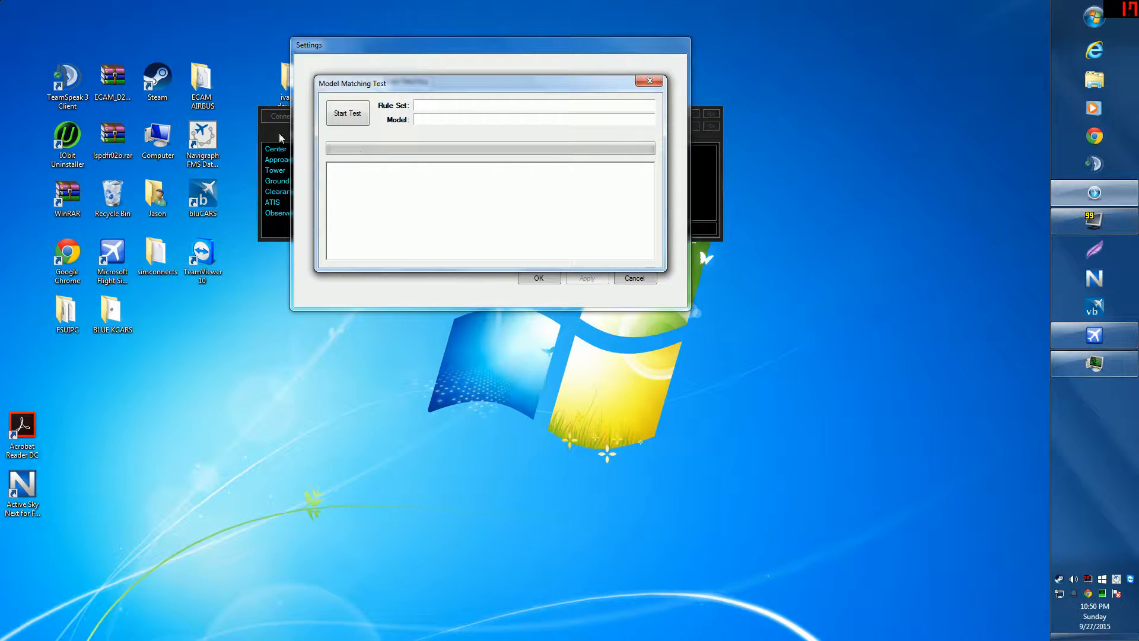
left_click(655, 83)
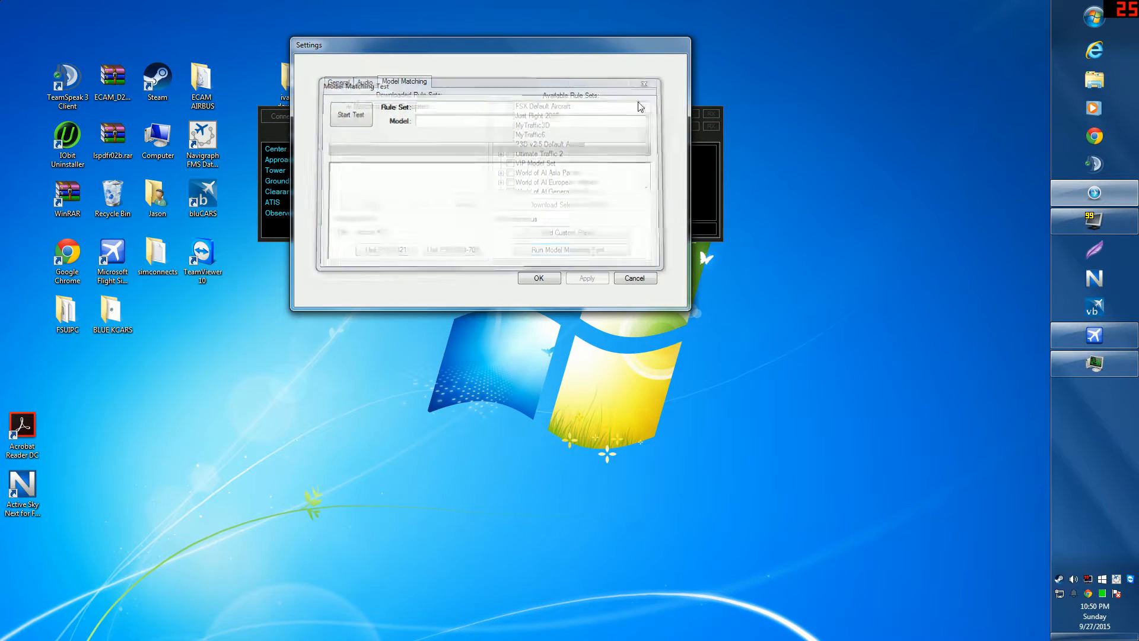
left_click(634, 278)
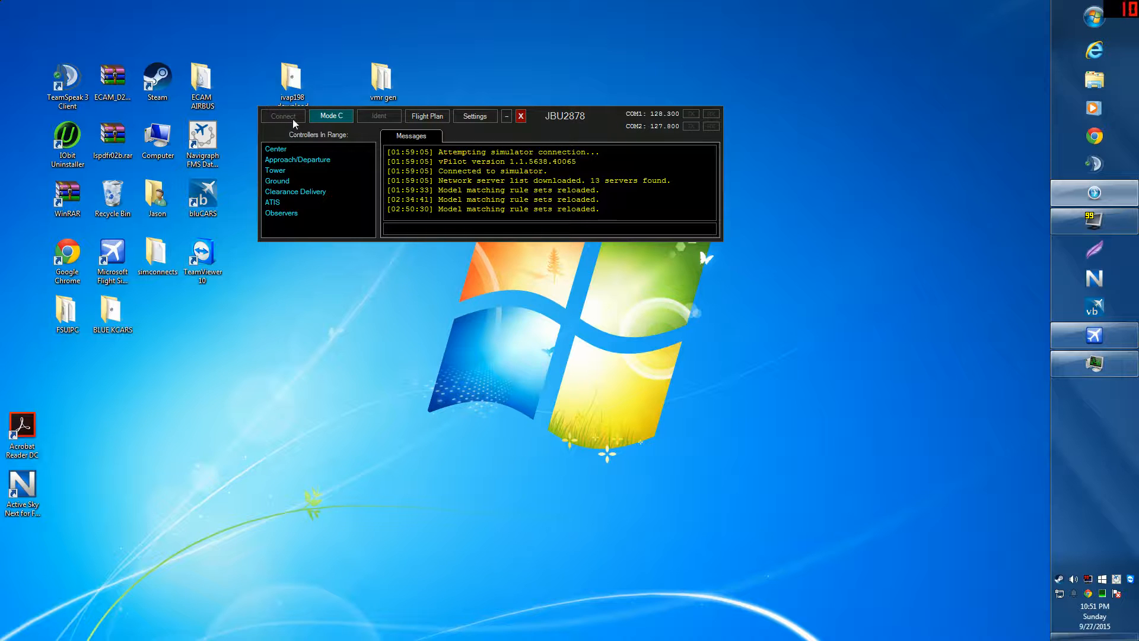
Step: Start the model matching test, stop it partway, and cancel out of Settings
left_click(483, 117)
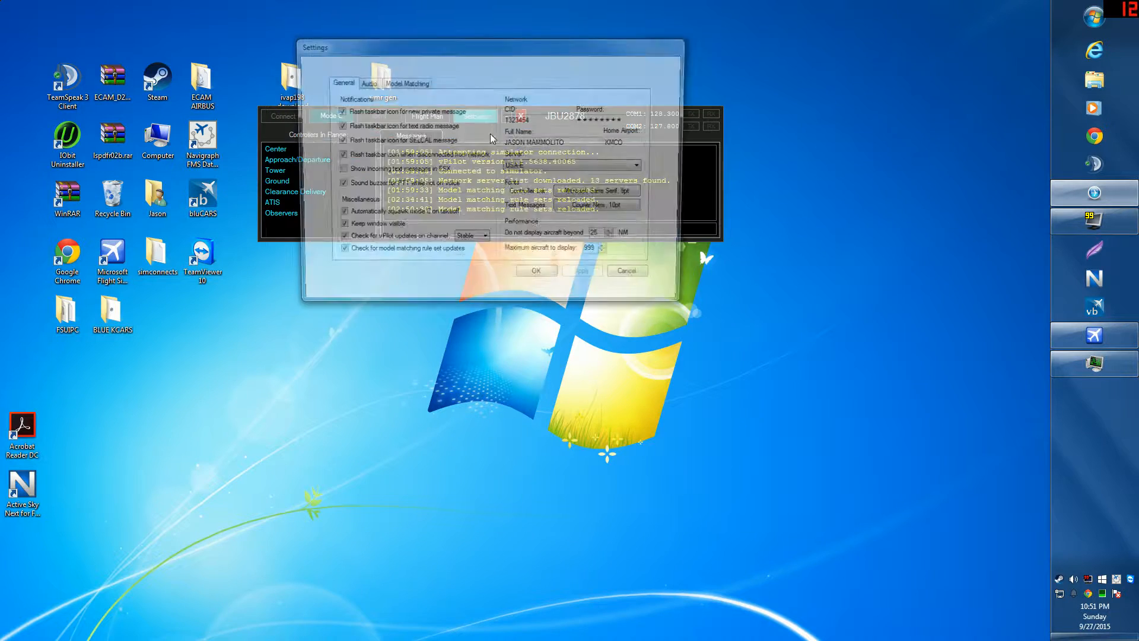
left_click(411, 83)
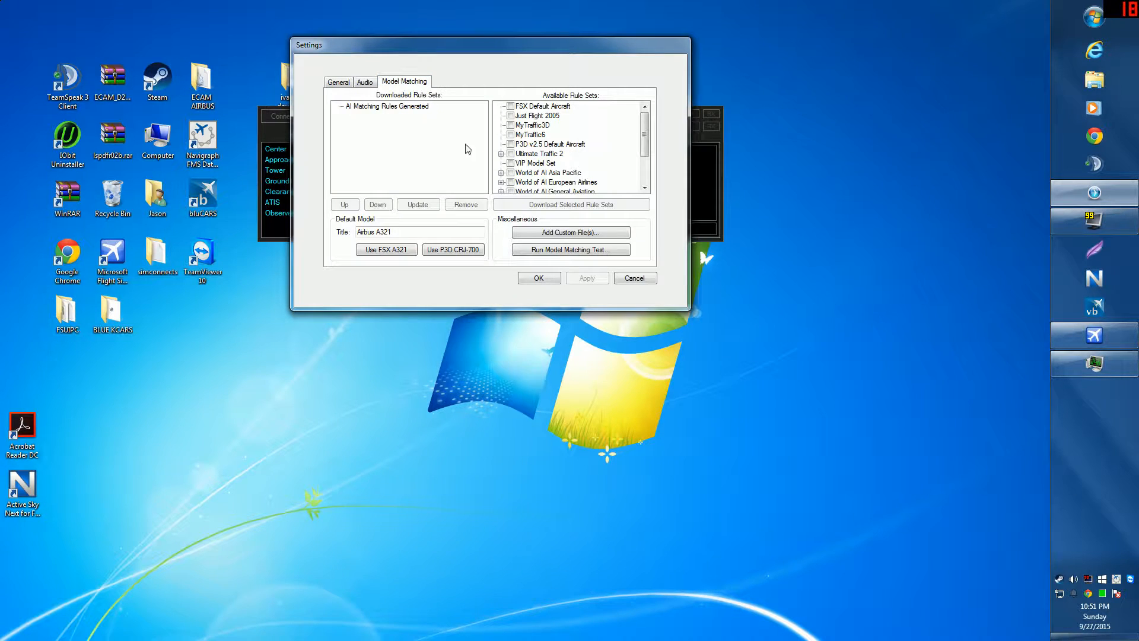
left_click(537, 246)
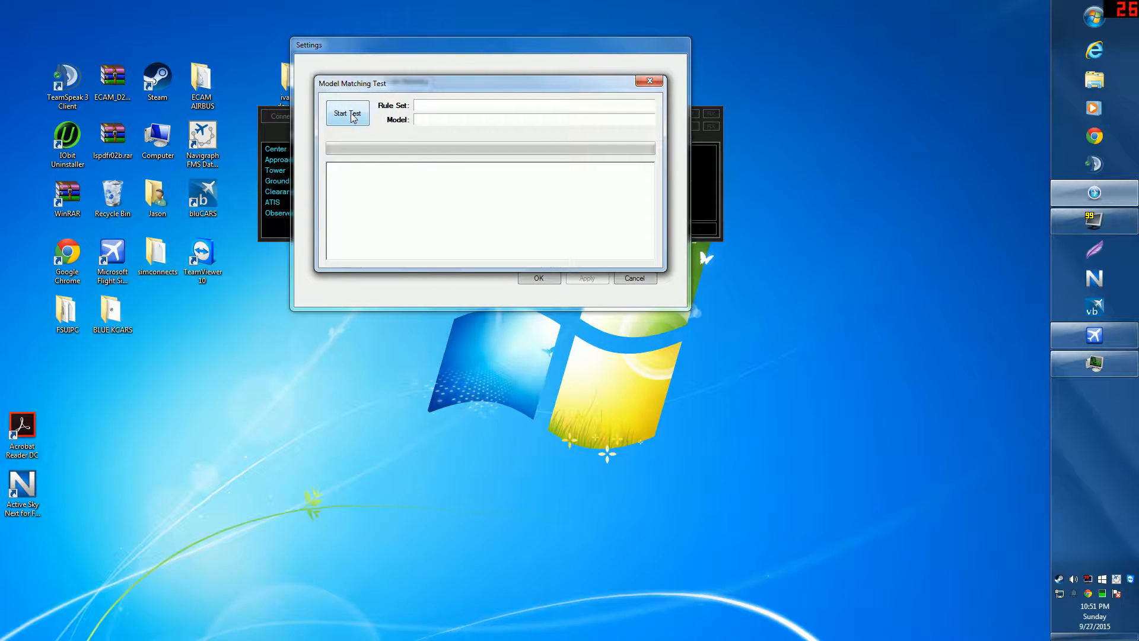
left_click(354, 117)
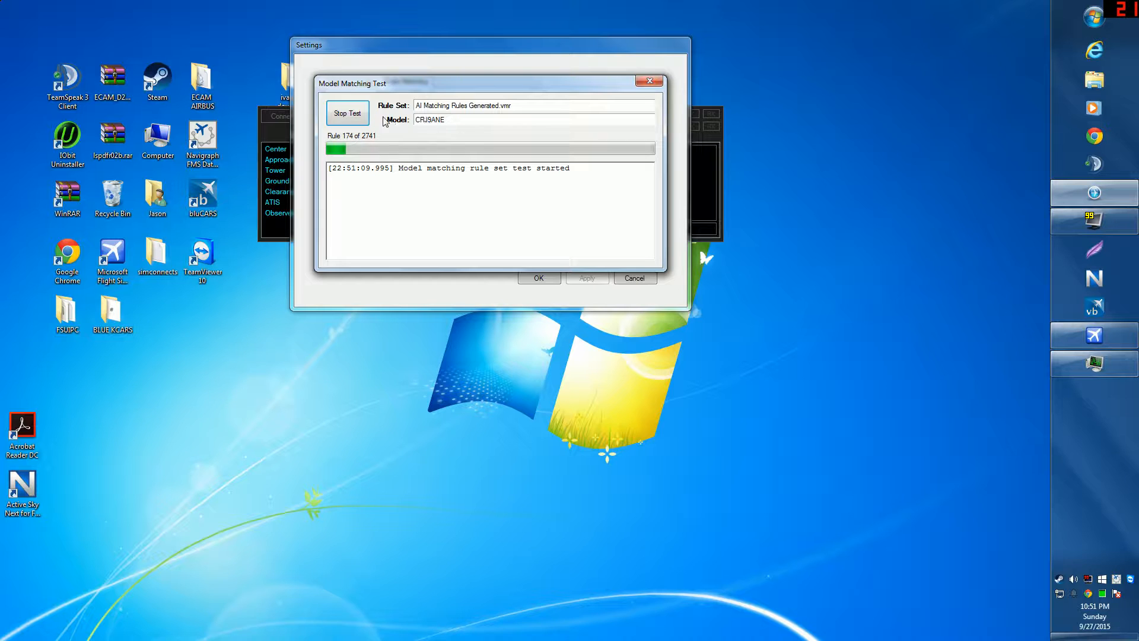
left_click(350, 114)
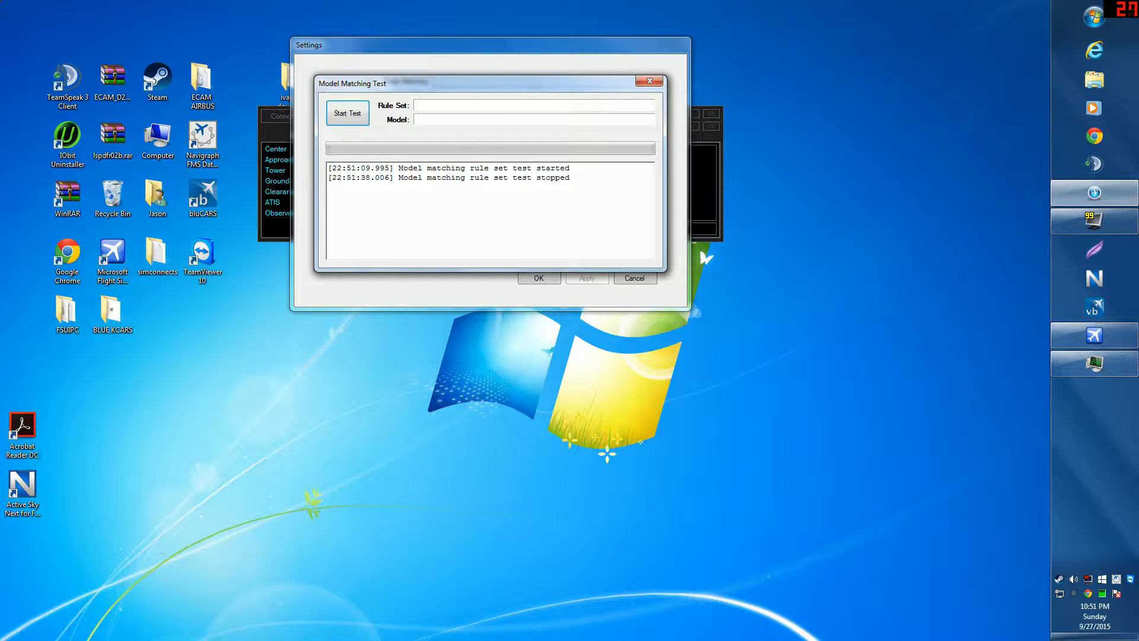
left_click(651, 82)
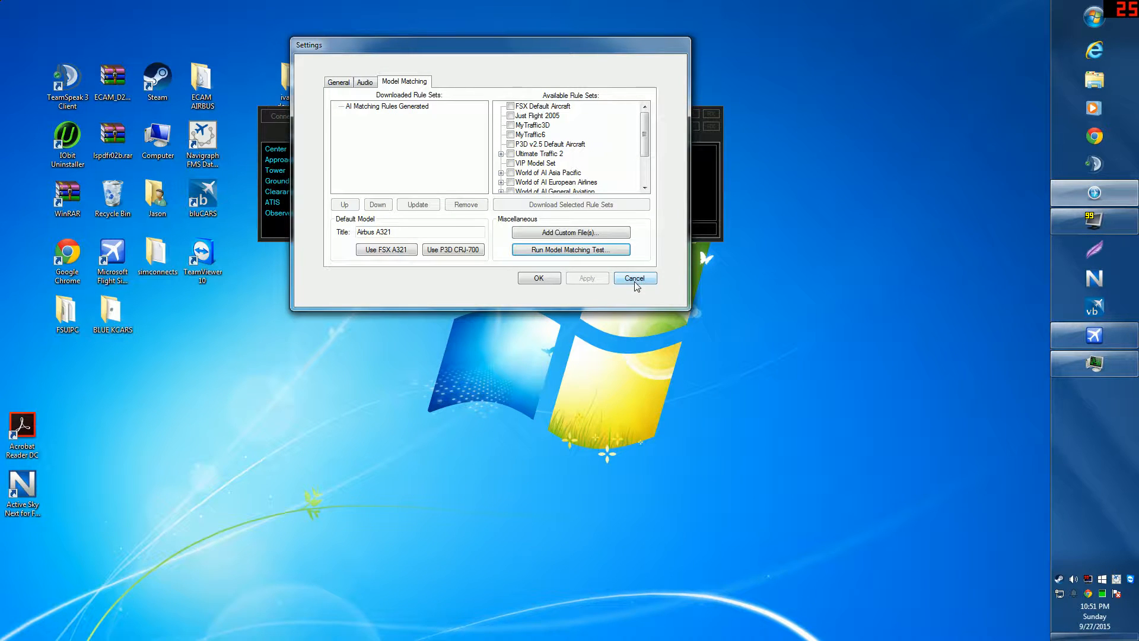
left_click(635, 279)
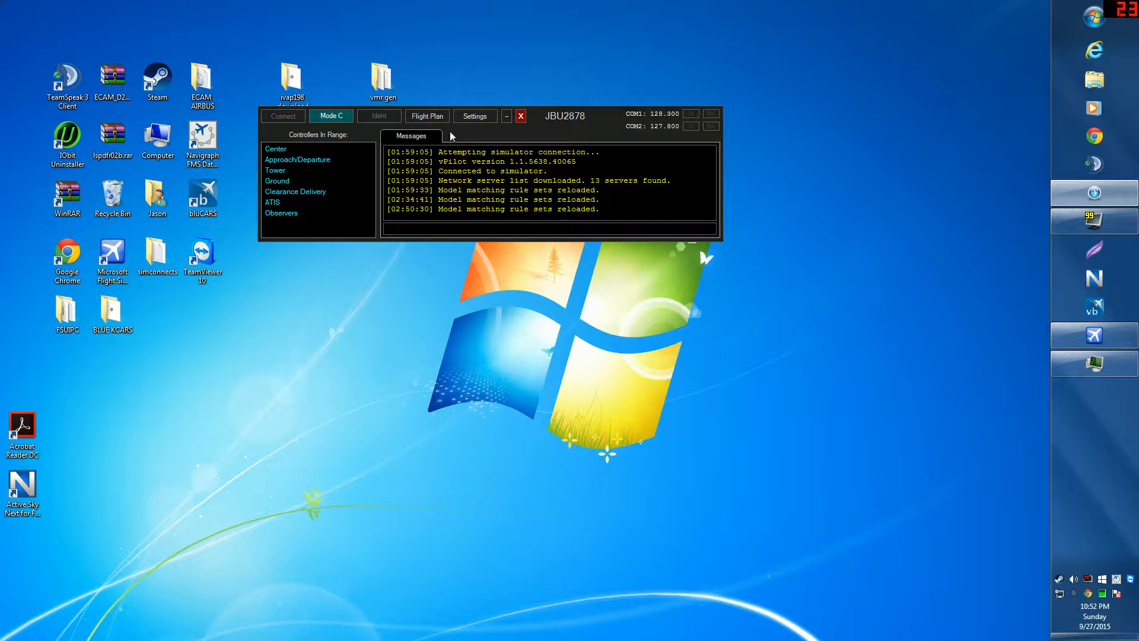
Step: Move vPilot lower-right and set 'Do not display aircraft beyond' to 25 NM after trying 73 NM
left_click_drag(574, 118, 642, 143)
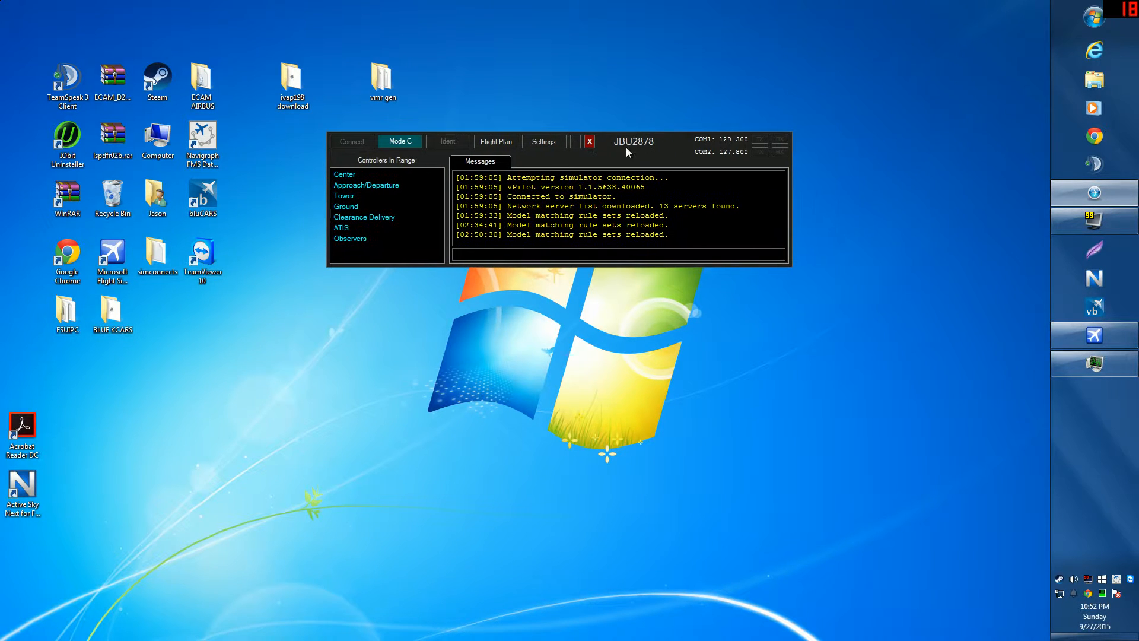
left_click(545, 142)
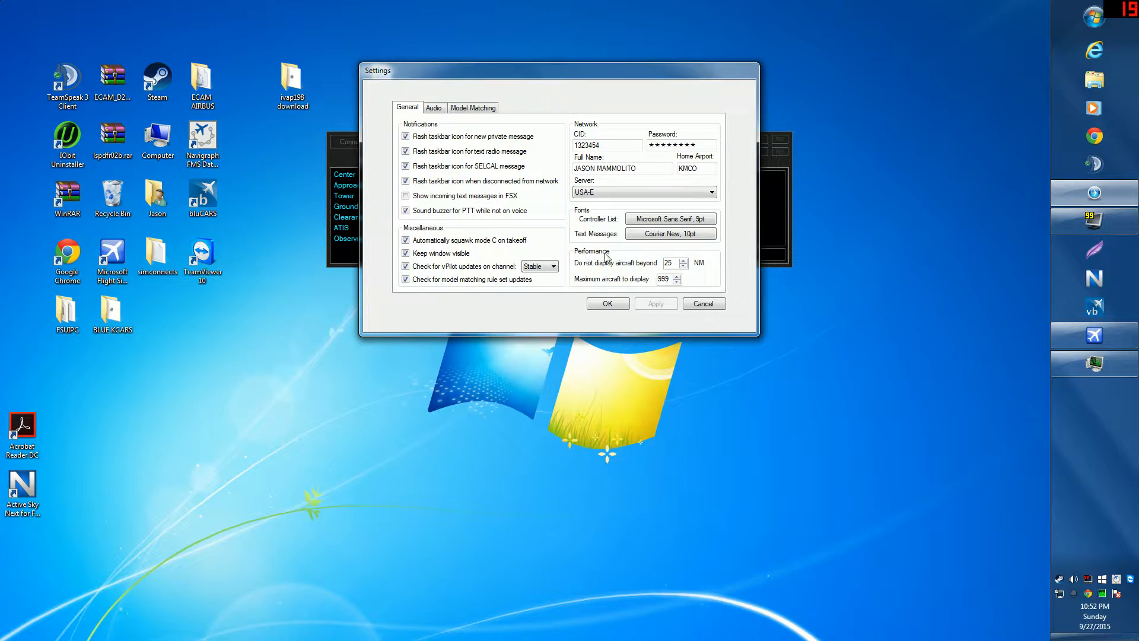
left_click(683, 260)
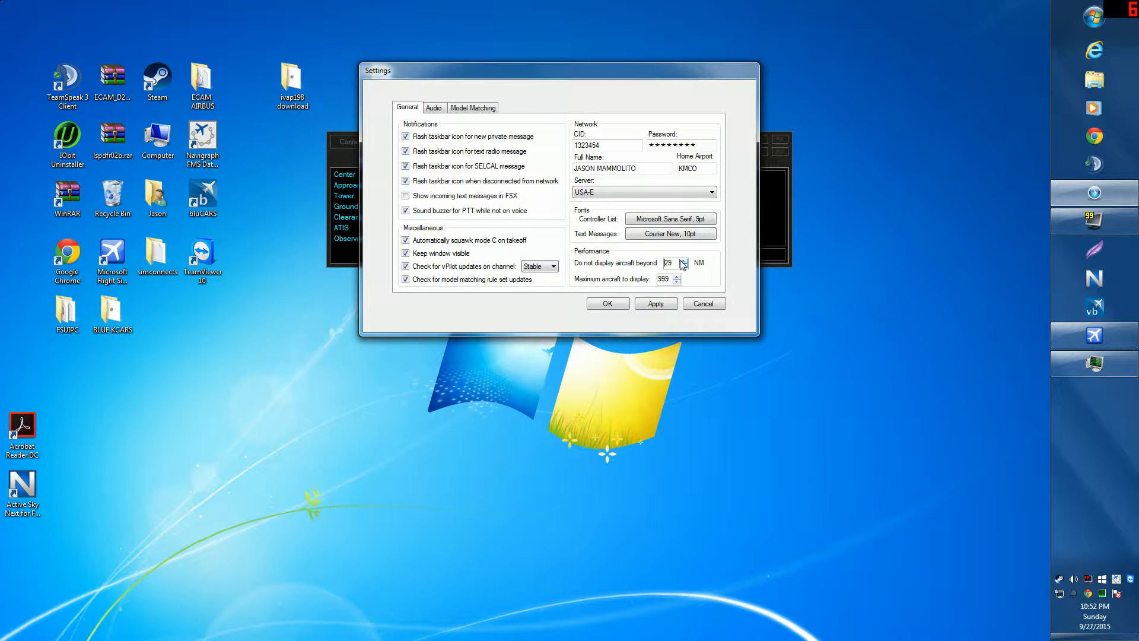
left_click(682, 260)
left_click(681, 260)
left_click(681, 260)
left_click_drag(681, 262, 682, 261)
left_click(684, 267)
left_click(683, 260)
left_click(684, 260)
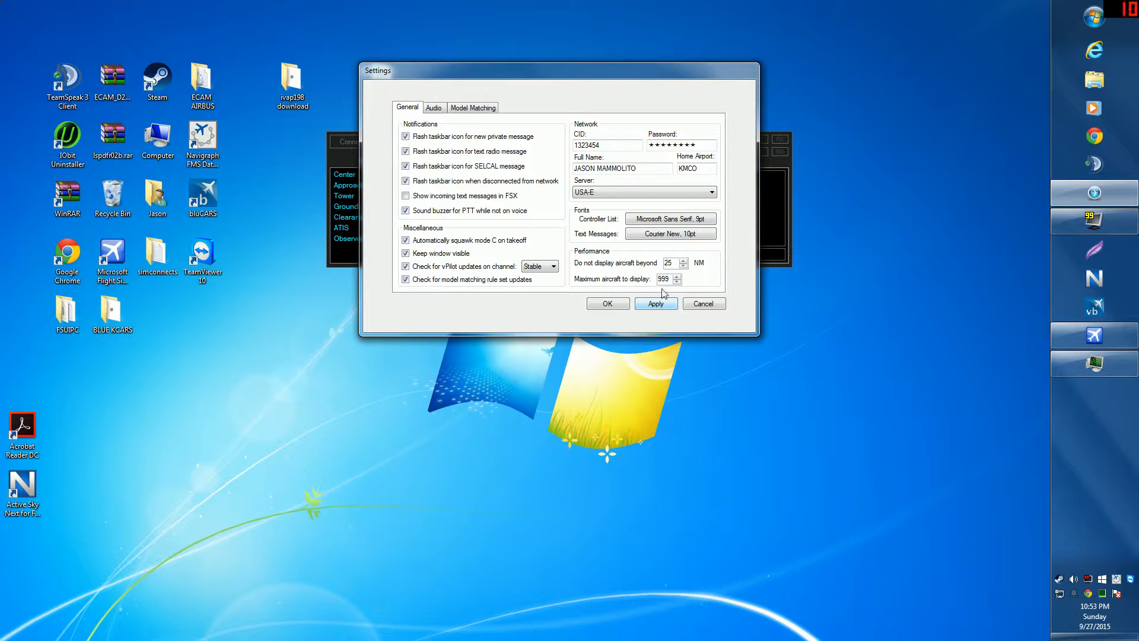
left_click(684, 260)
left_click(607, 303)
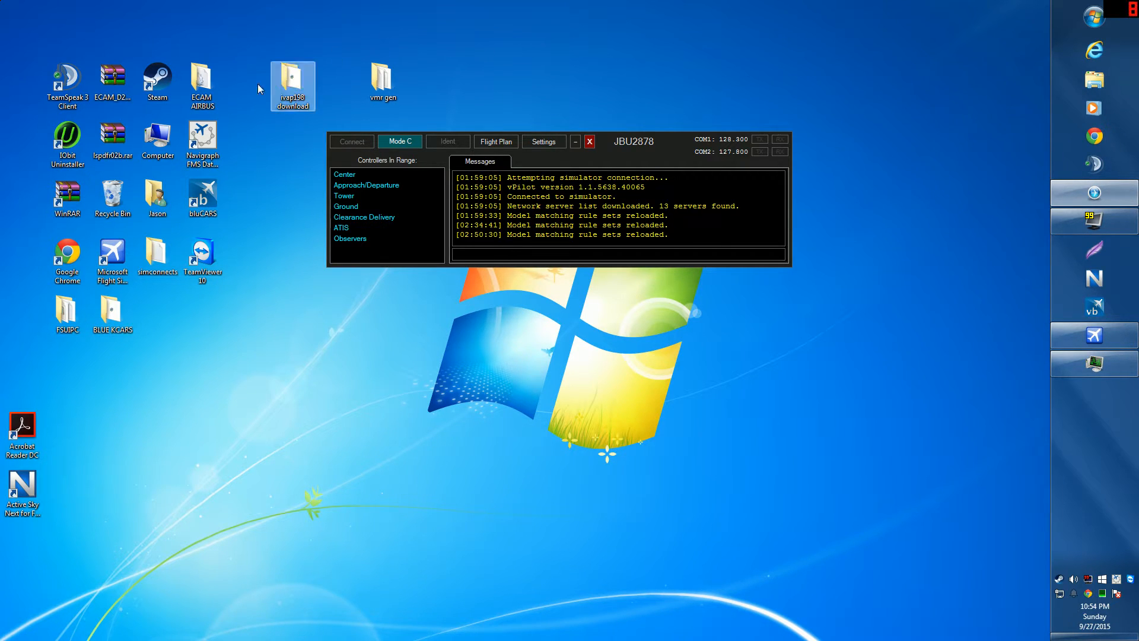
left_click_drag(201, 81, 351, 410)
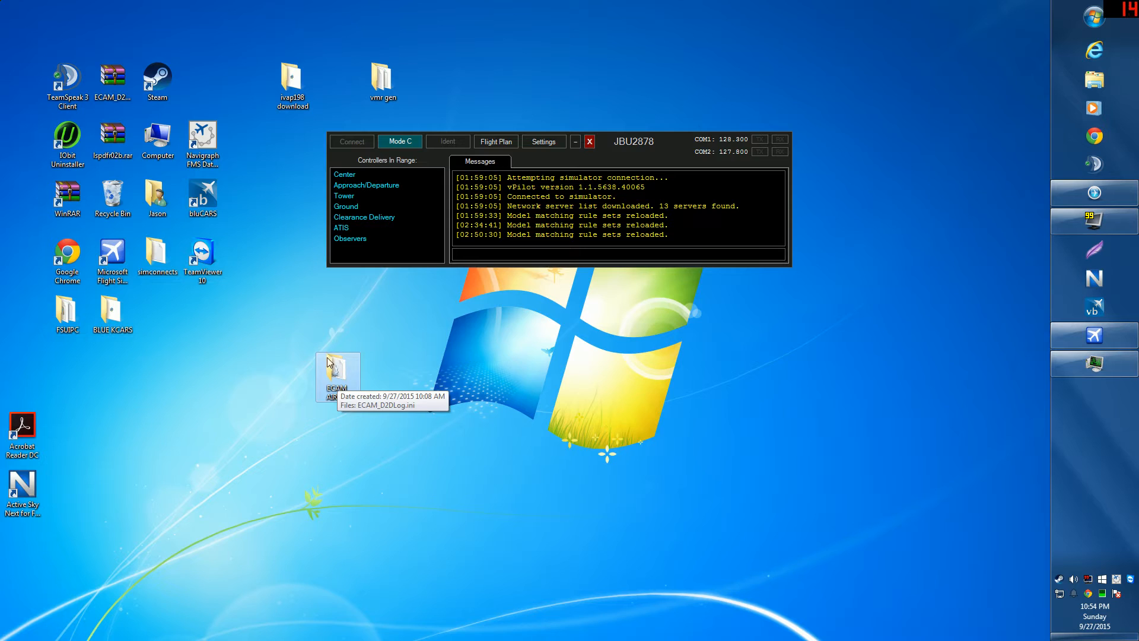
left_click_drag(329, 361, 216, 88)
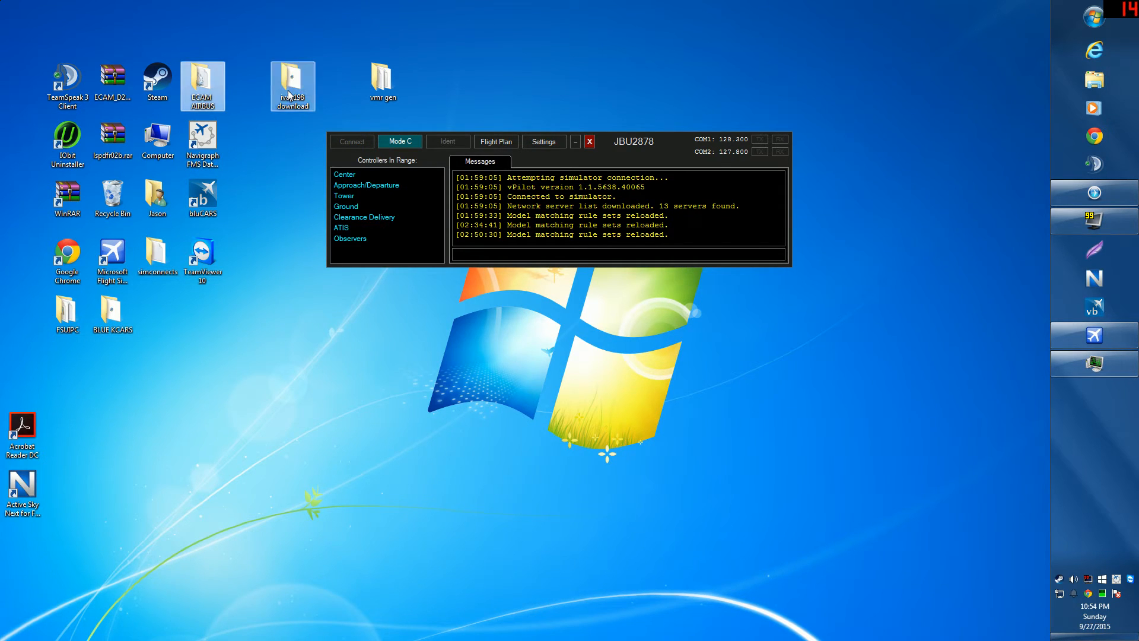